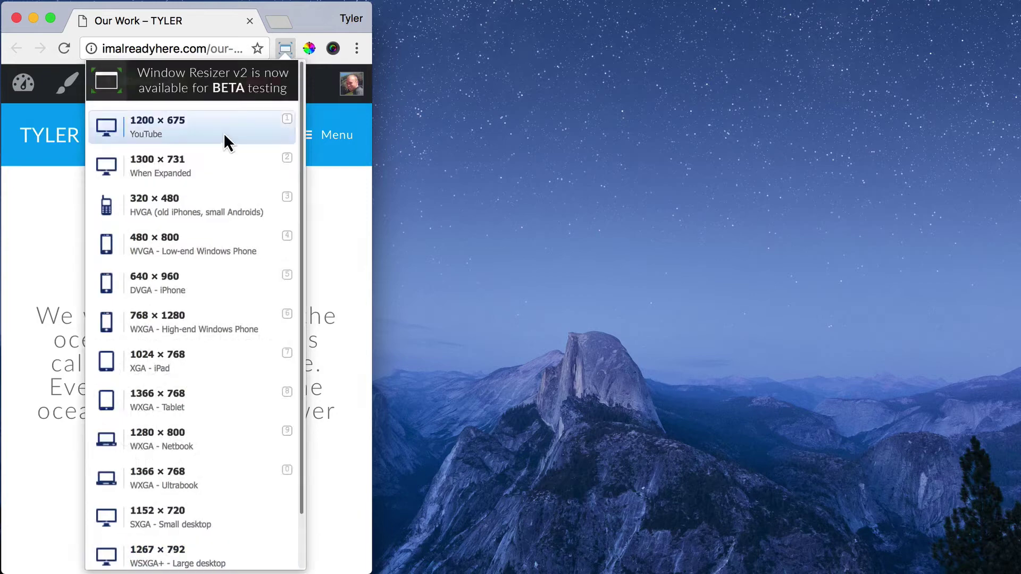
# Step: Resize the browser window to the 1200 × 675 YouTube preset and open the Services page for editing
pyautogui.click(223, 134)
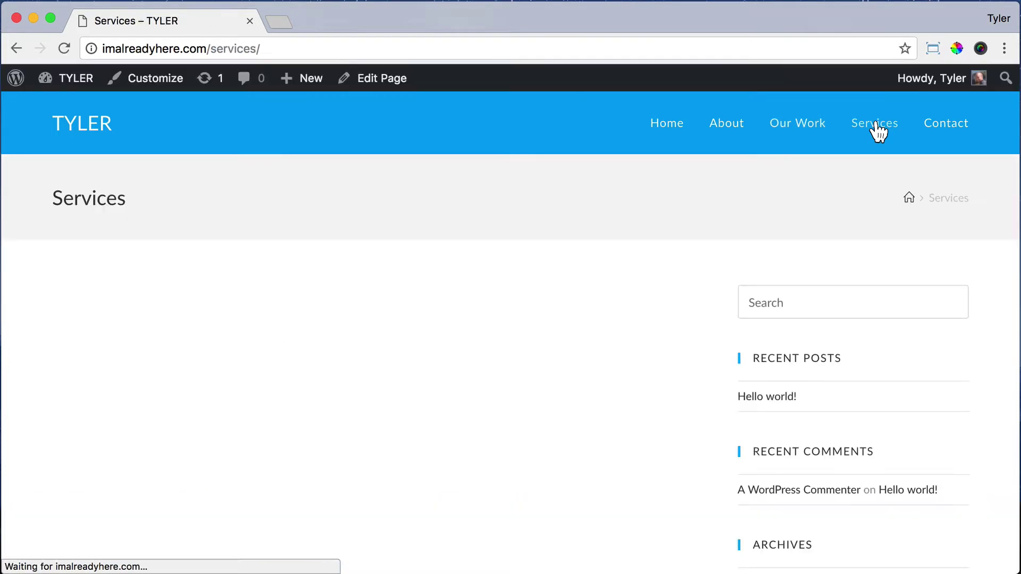
pyautogui.click(381, 79)
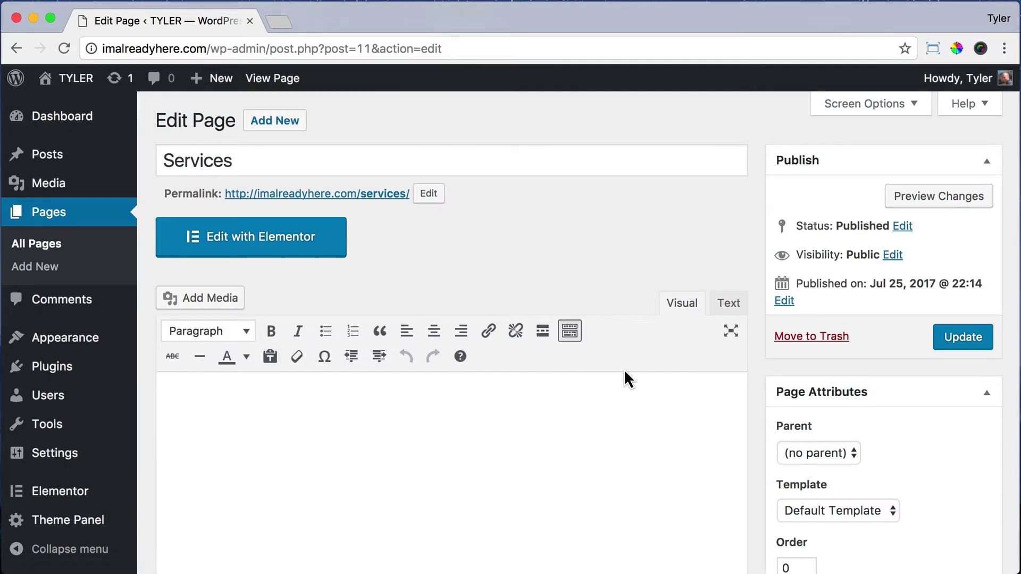
# Step: Set the Services page's content layout to 100% Full Width and disable its title display in the OceanWP settings
pyautogui.scroll(-10, 625, 372)
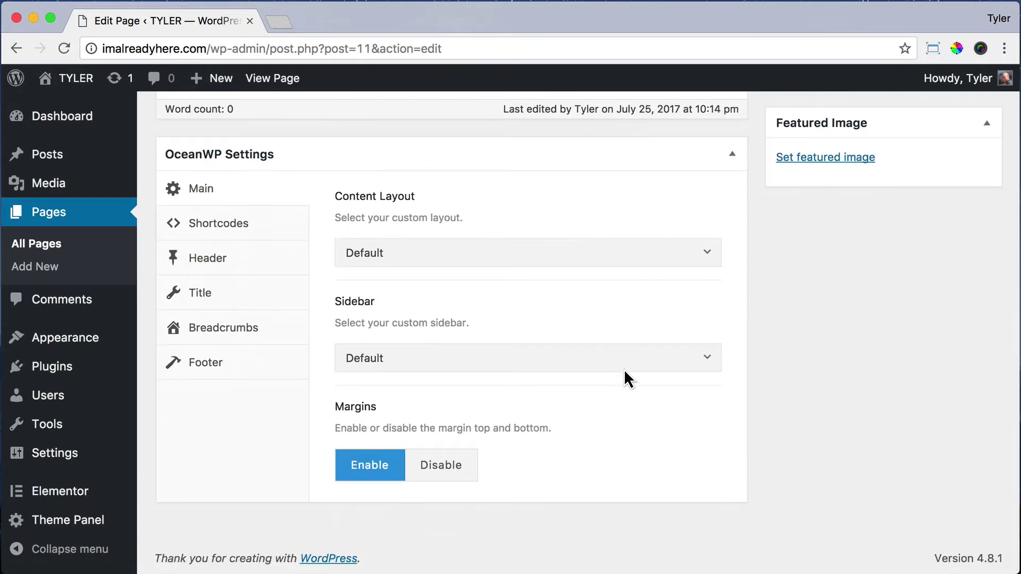
pyautogui.click(577, 256)
pyautogui.click(513, 409)
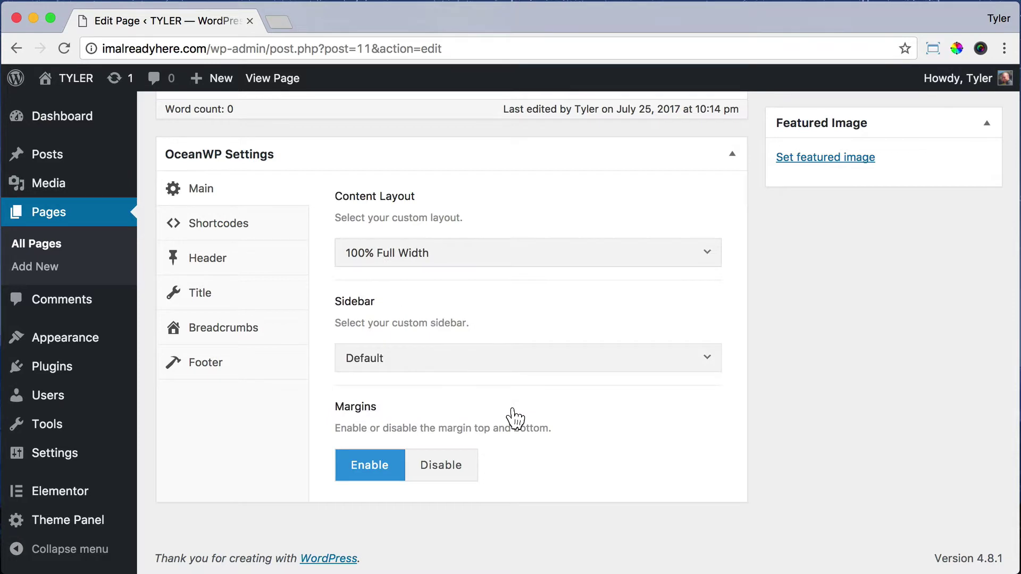
pyautogui.click(244, 295)
pyautogui.click(512, 261)
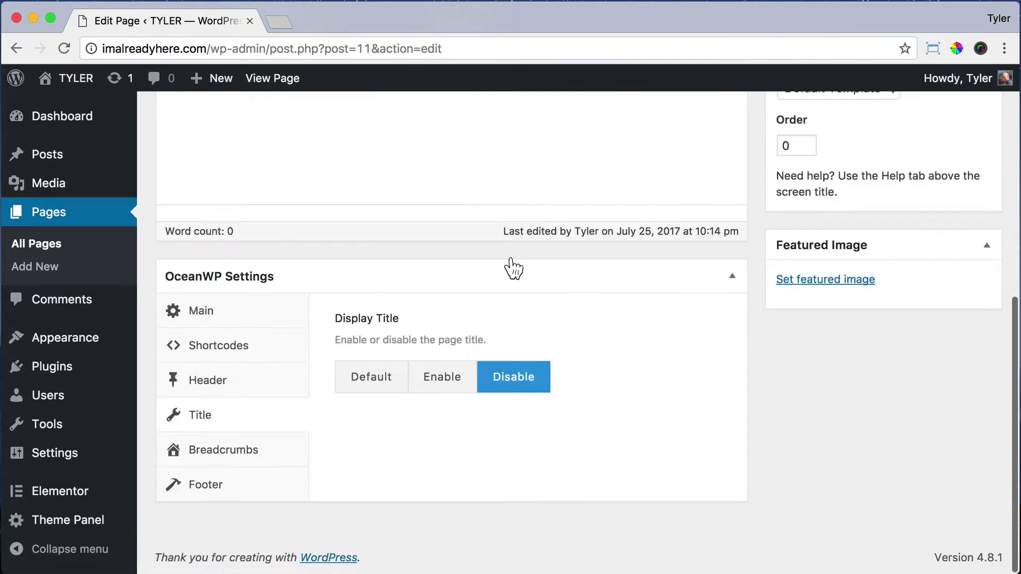
# Step: Update the Services page and view it on the site
pyautogui.scroll(8, 513, 268)
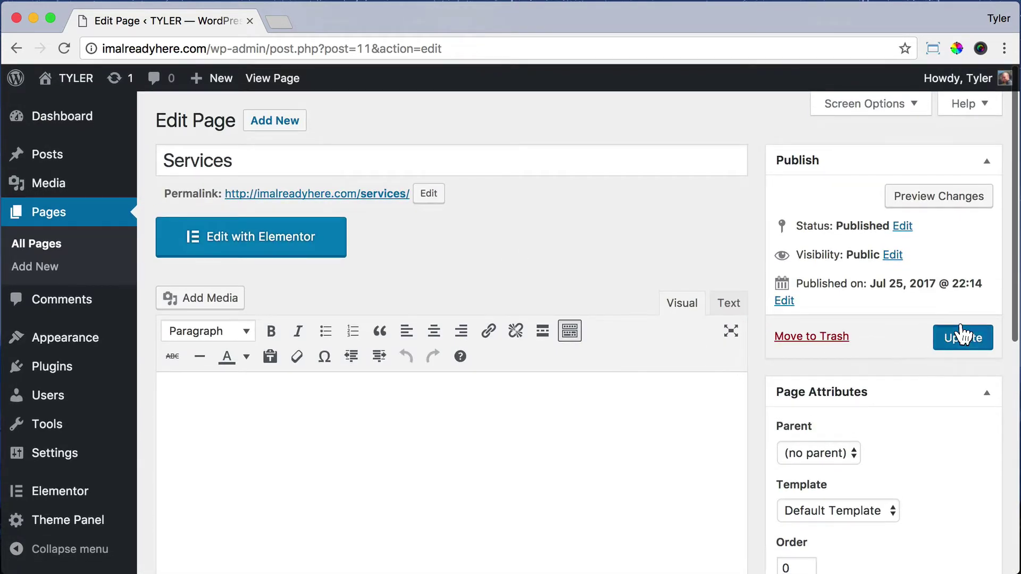
pyautogui.click(960, 332)
pyautogui.click(273, 80)
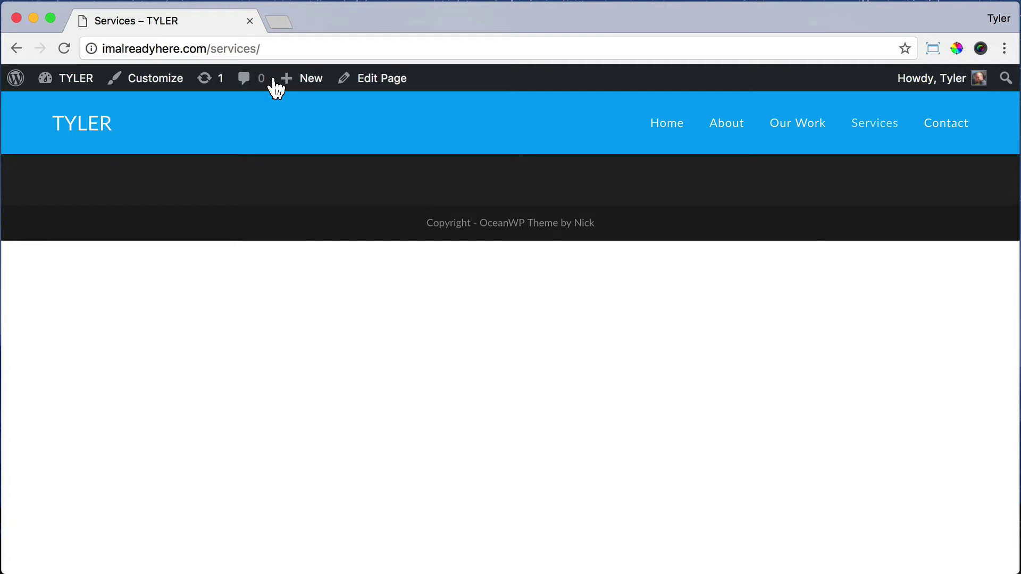
# Step: Open the Services page in Elementor and add a new section with two equal columns
pyautogui.click(372, 80)
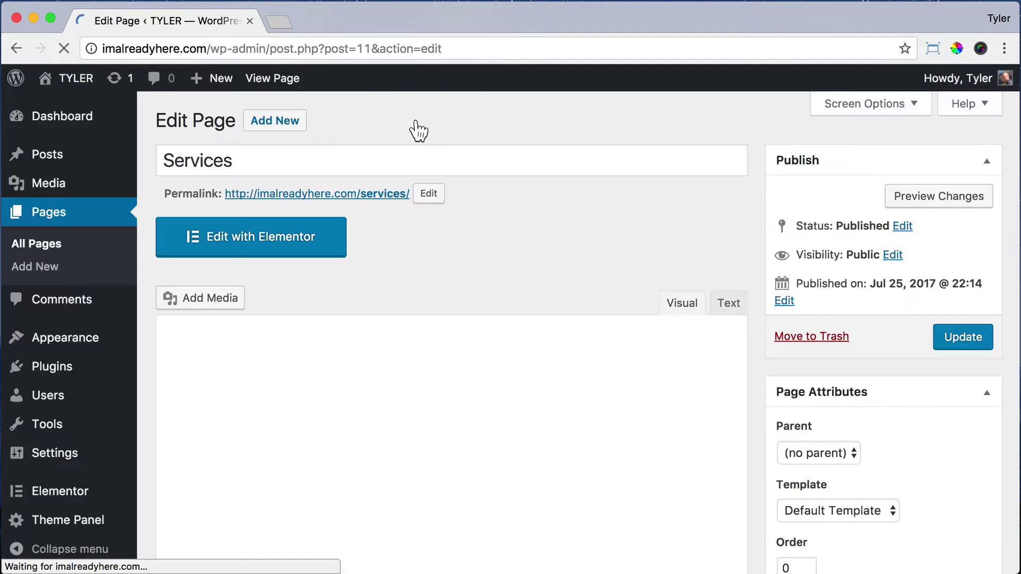
pyautogui.click(287, 241)
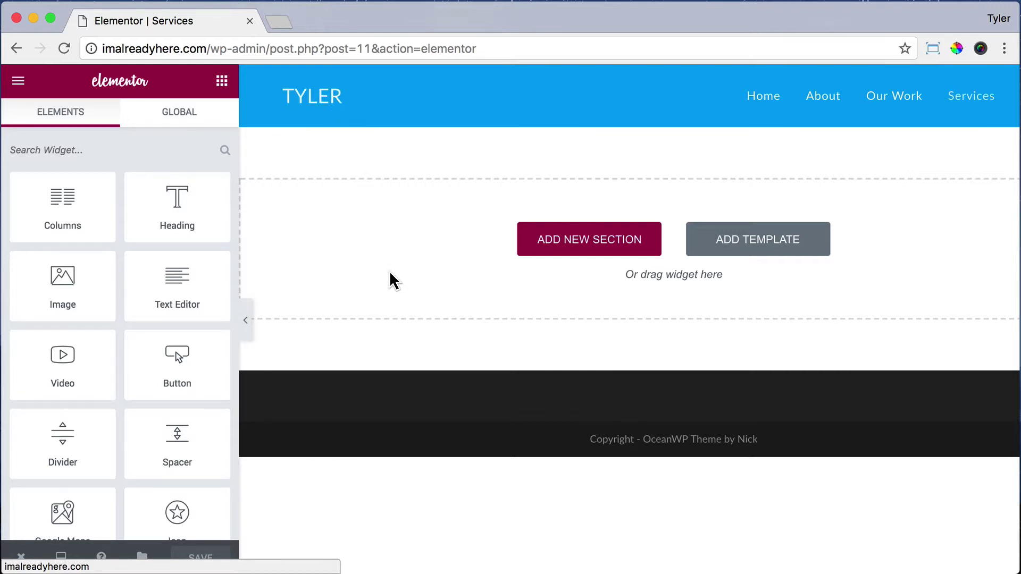
pyautogui.click(591, 248)
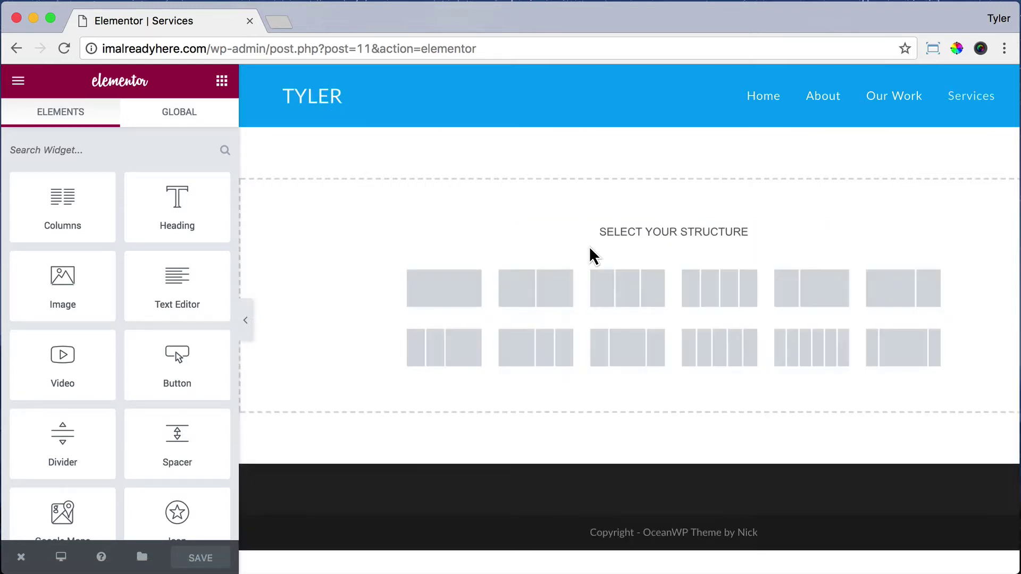
pyautogui.click(536, 296)
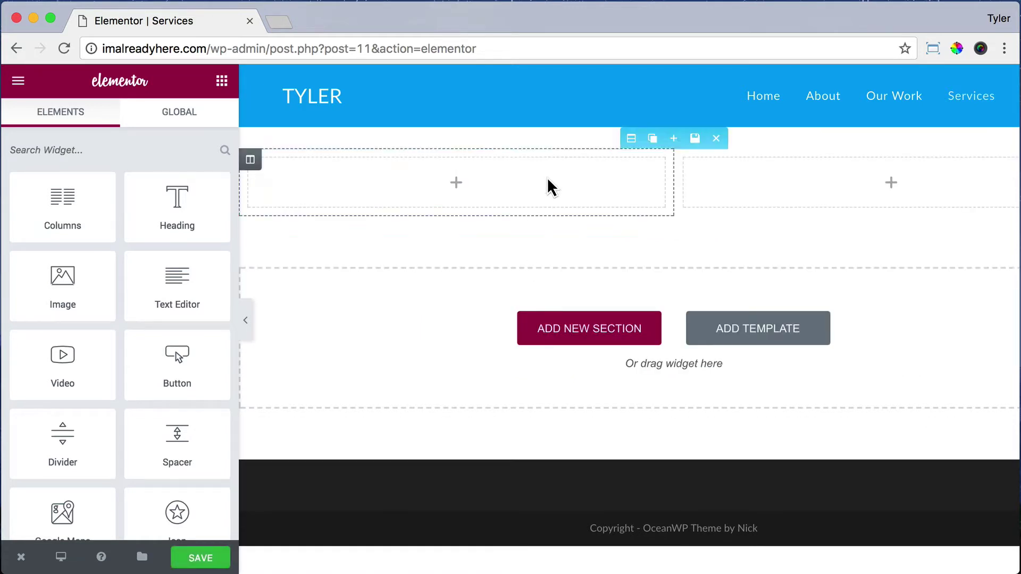
# Step: Unlink the two-column section's padding values and set its top and bottom padding to 30 px
pyautogui.click(629, 139)
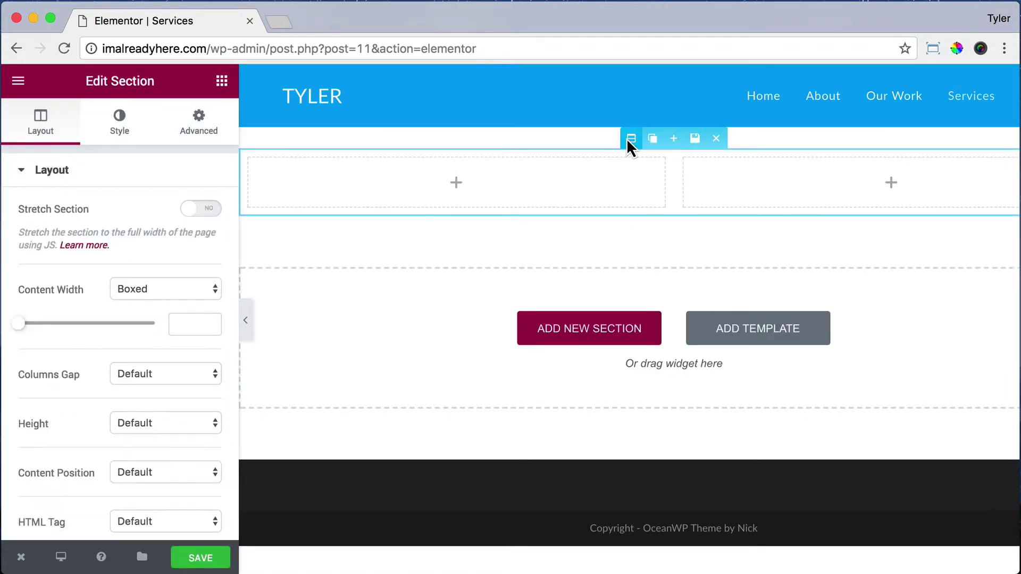
pyautogui.click(200, 130)
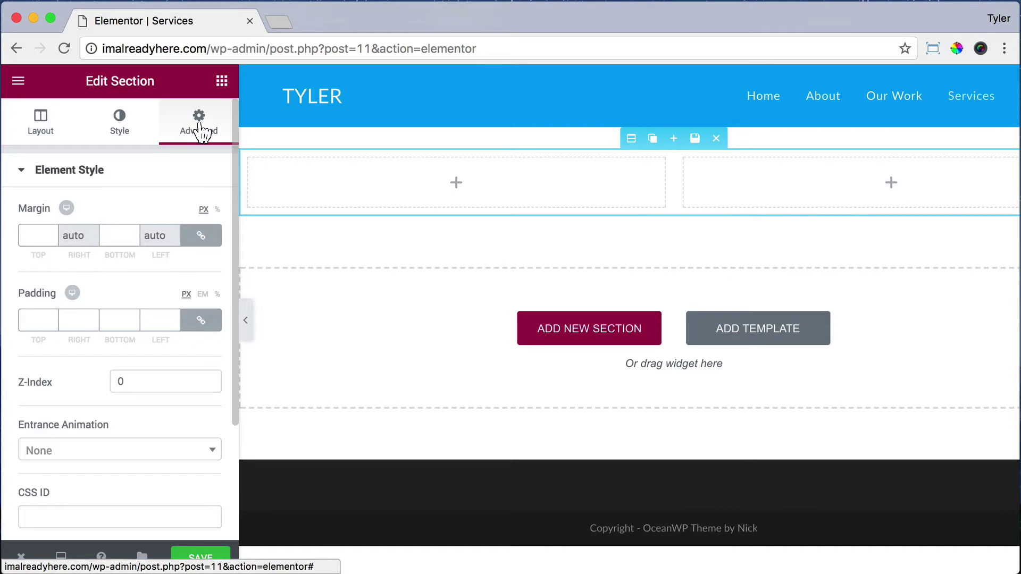
pyautogui.click(202, 322)
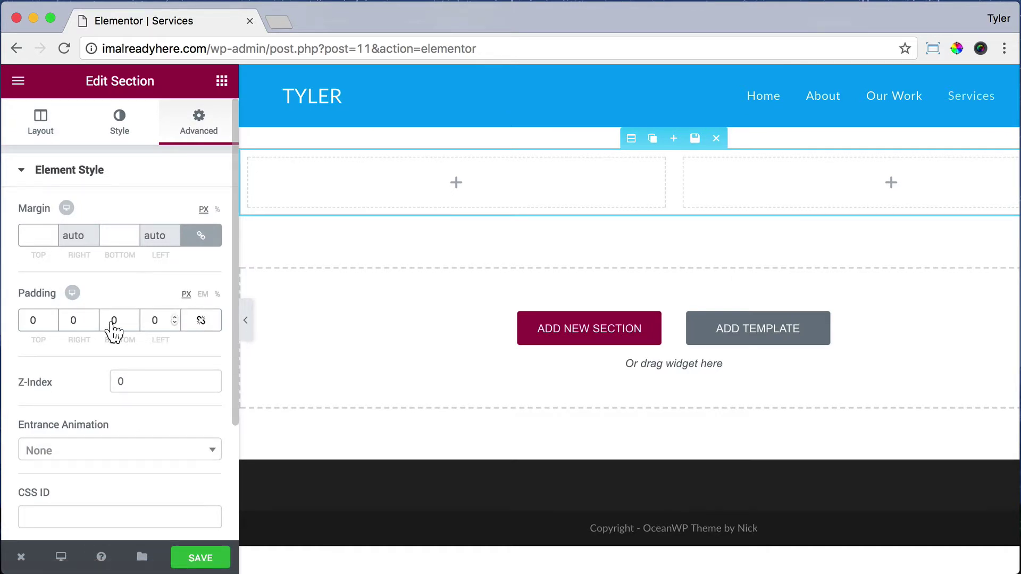
pyautogui.write('30')
pyautogui.press('Tab')
pyautogui.press('Tab')
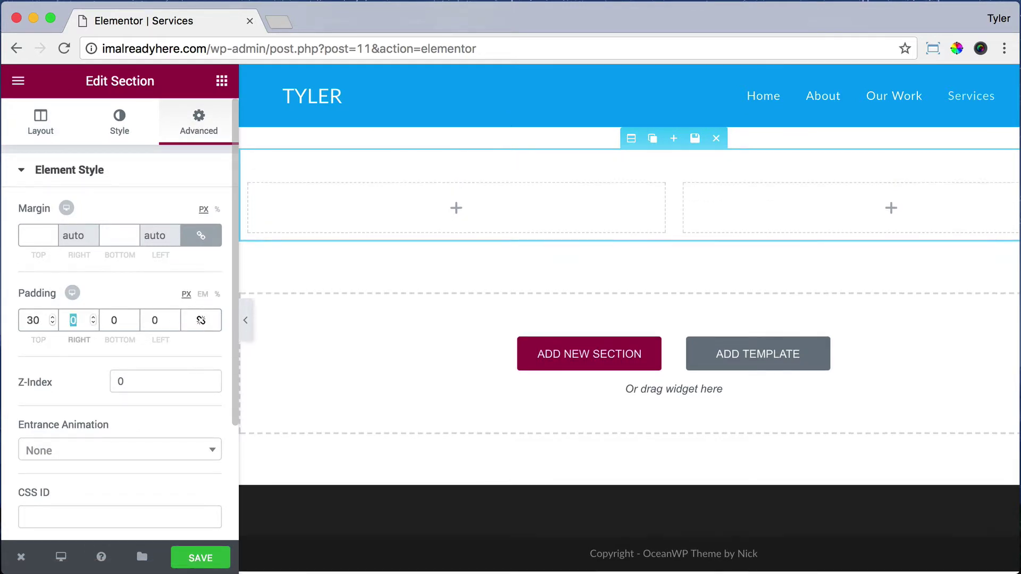
pyautogui.write('30')
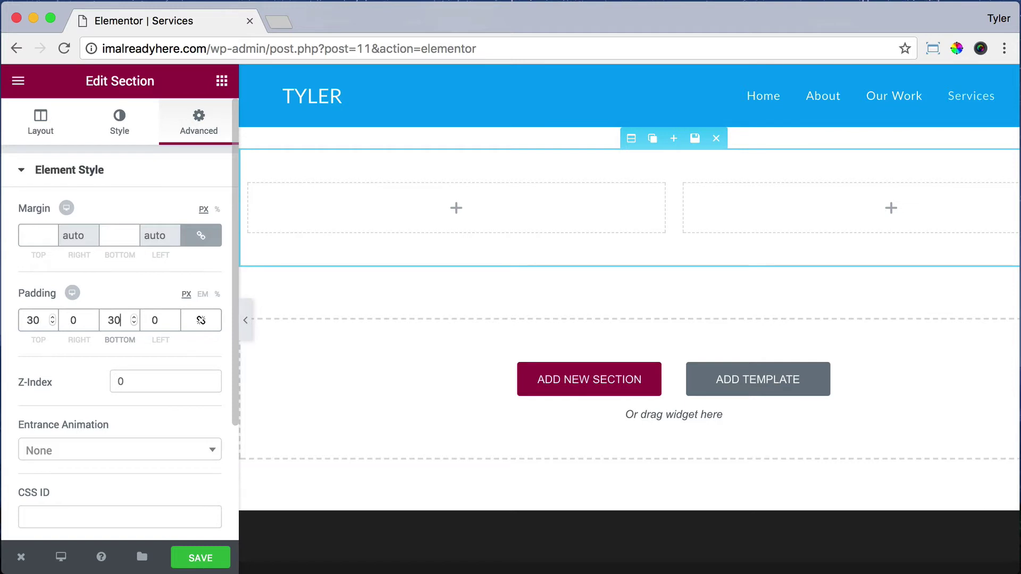
# Step: Add a heading widget to the section's first column with the title "Relax"
pyautogui.click(220, 83)
pyautogui.moveTo(196, 208); pyautogui.dragTo(387, 205)
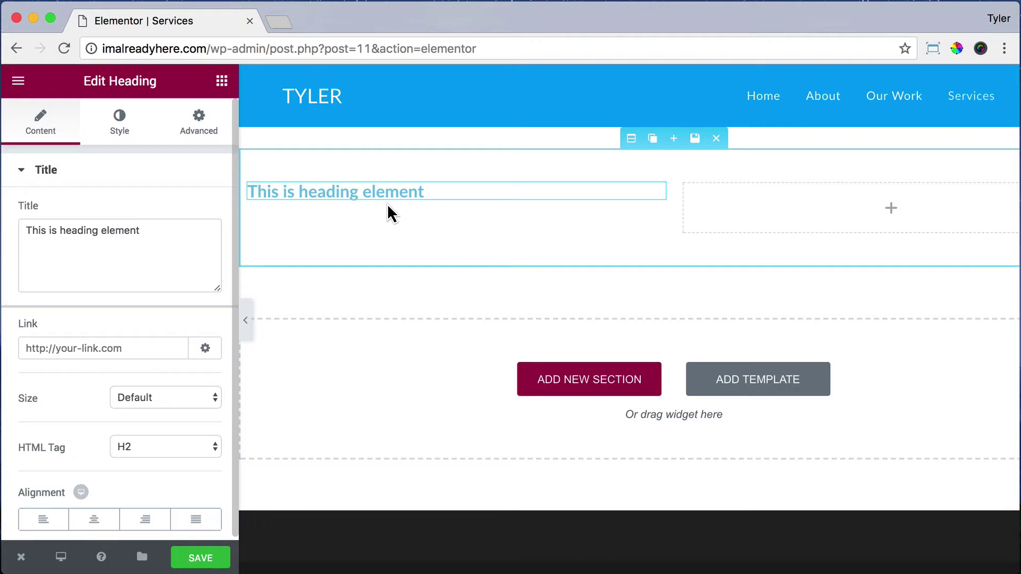
pyautogui.click(150, 235)
pyautogui.press('super+a')
pyautogui.write('Relax')
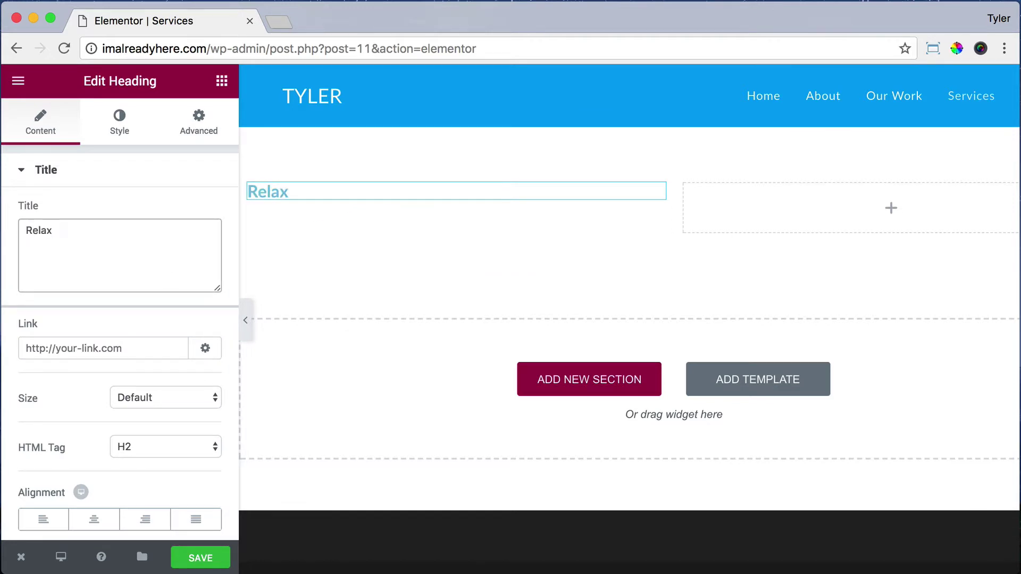
# Step: Set the Relax heading's text color to #5e5e5e
pyautogui.click(122, 135)
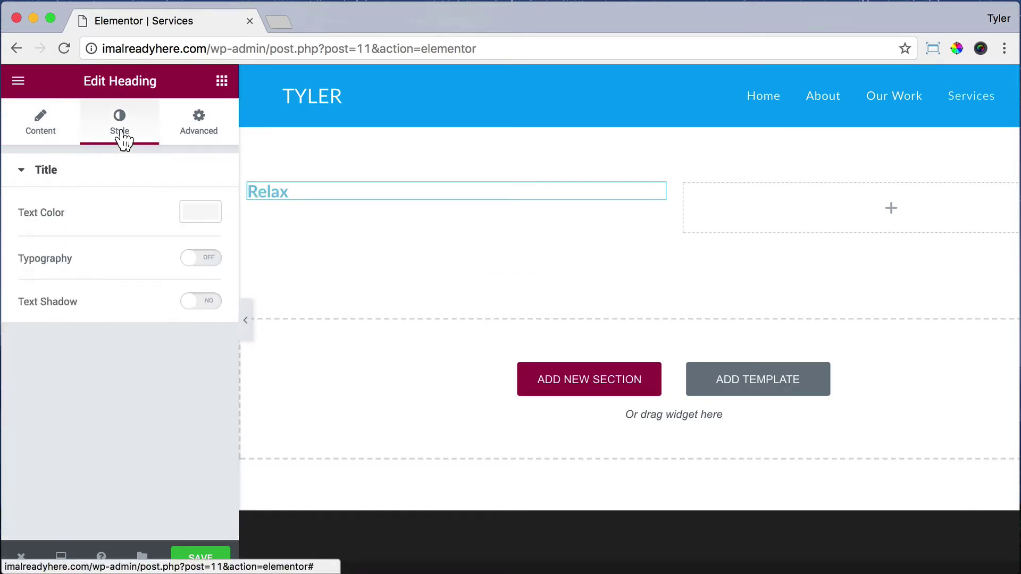
pyautogui.click(187, 219)
pyautogui.click(77, 213)
pyautogui.write('5')
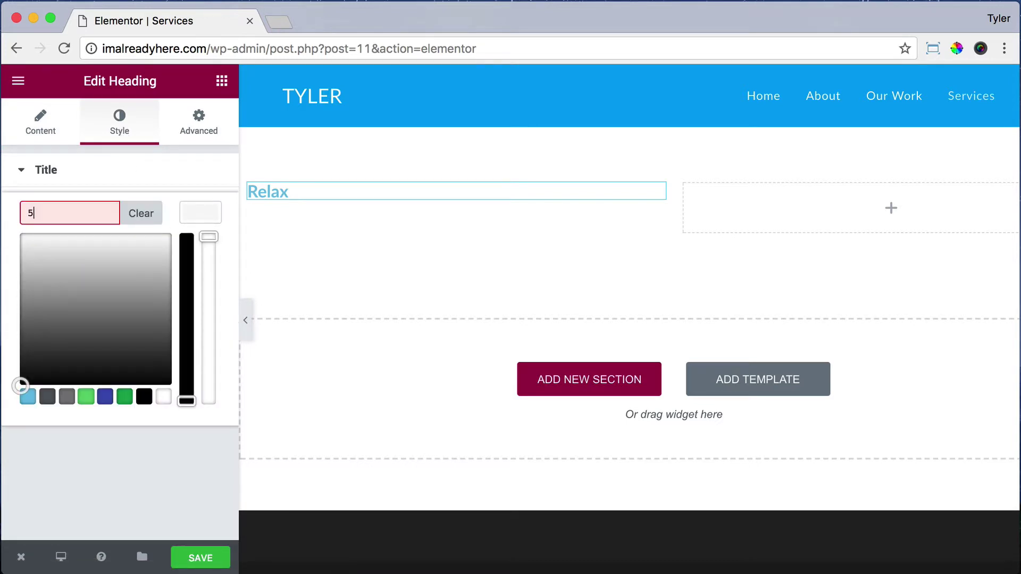
pyautogui.write('e5e5e')
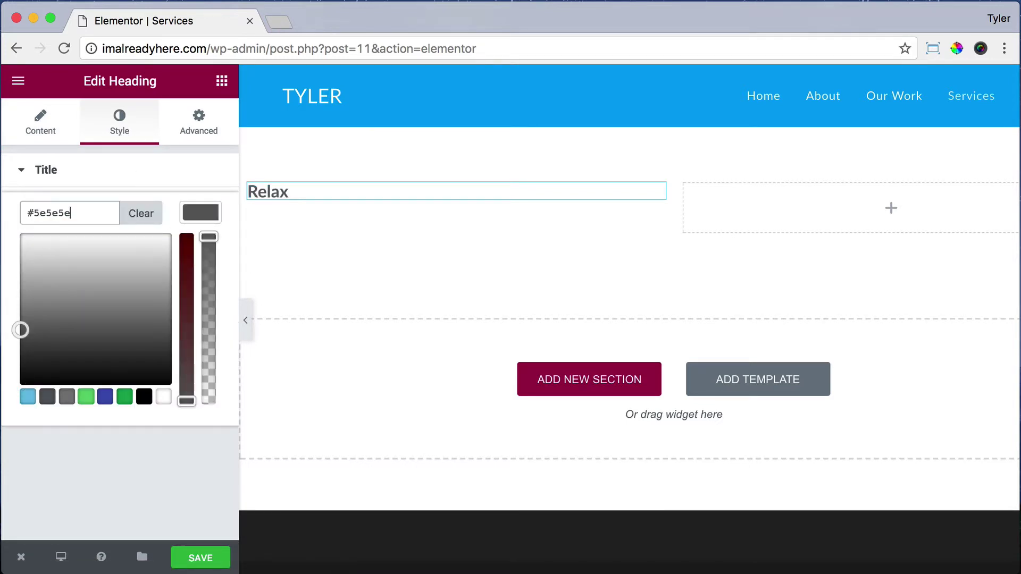
pyautogui.click(200, 219)
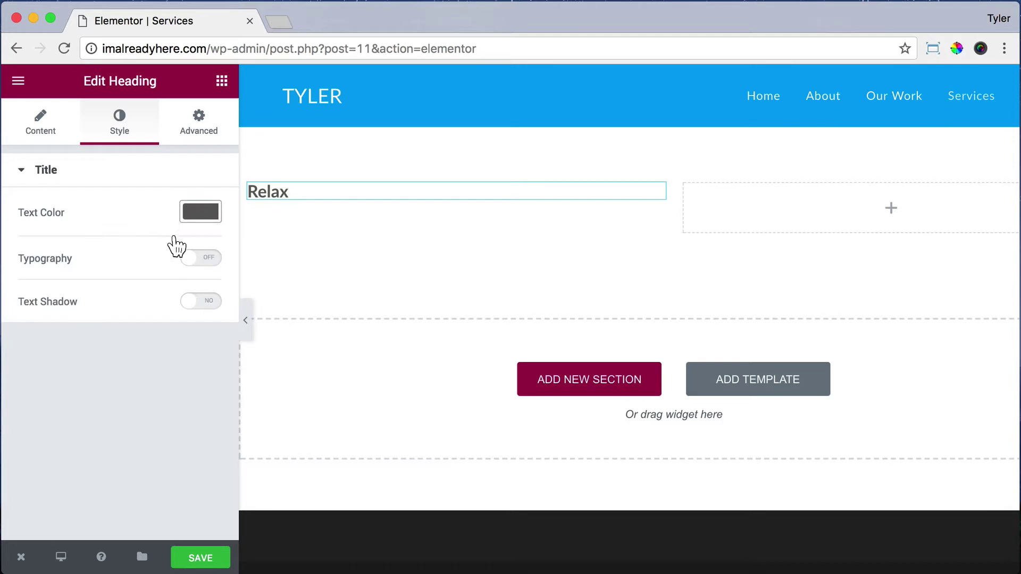
# Step: Enable custom typography for the Relax heading with a size of 38 px and a weight of 300
pyautogui.click(192, 260)
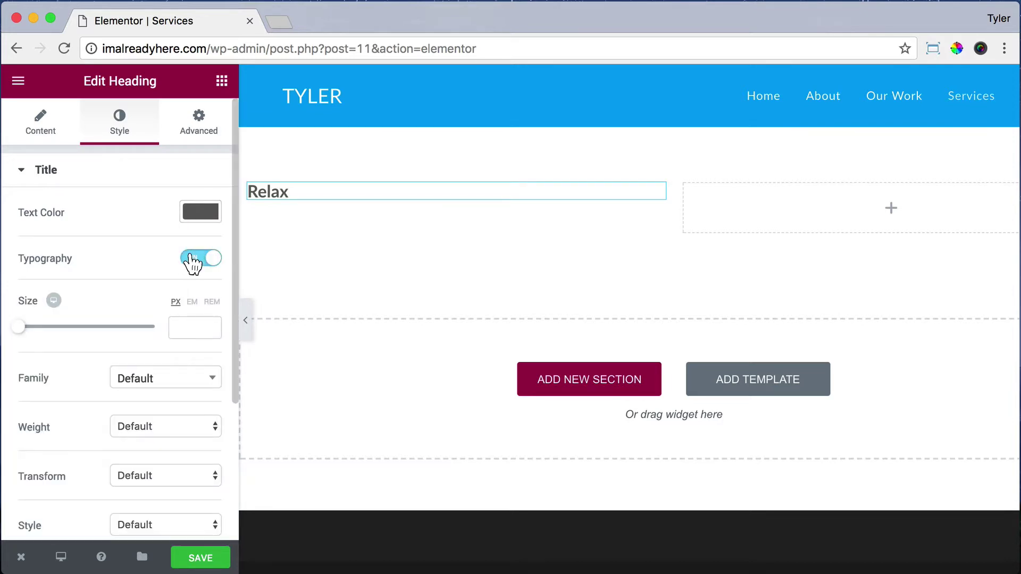
pyautogui.click(178, 327)
pyautogui.write('38')
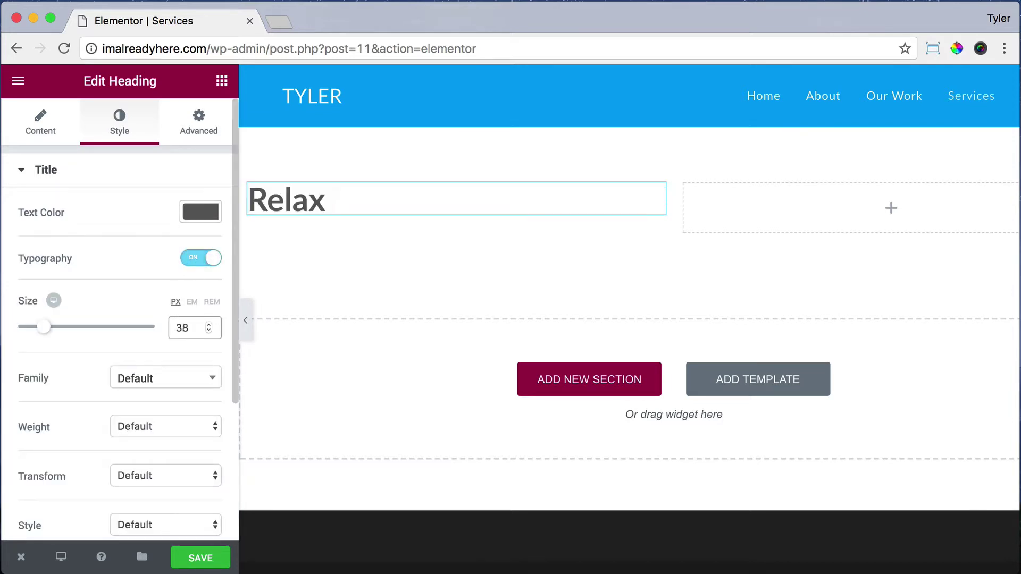
pyautogui.click(162, 429)
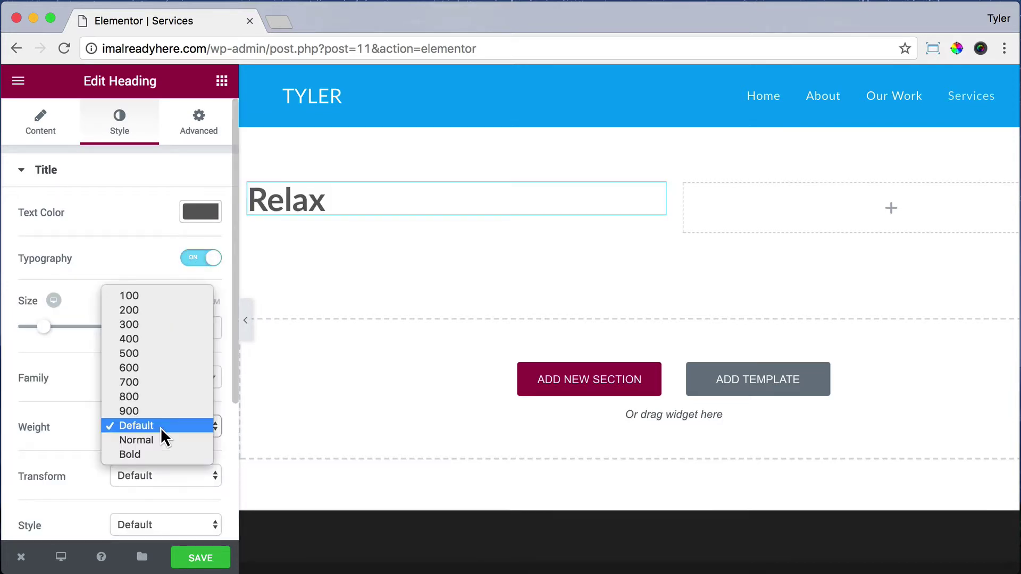
pyautogui.click(170, 324)
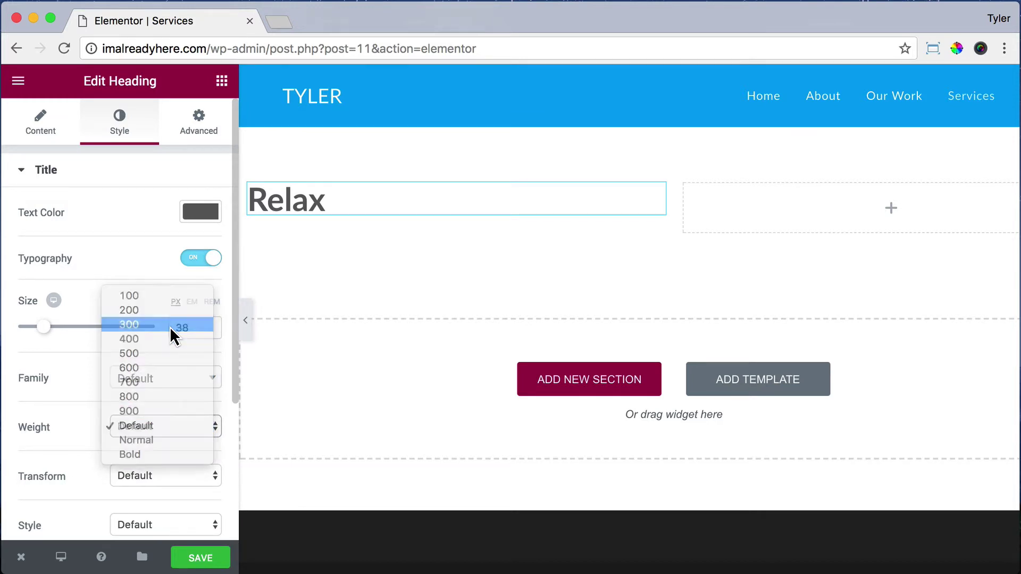
pyautogui.scroll(-4, 170, 327)
pyautogui.scroll(4, 203, 248)
# Step: Unlink the Relax heading's margin values and set its top margin to 25 px
pyautogui.click(201, 132)
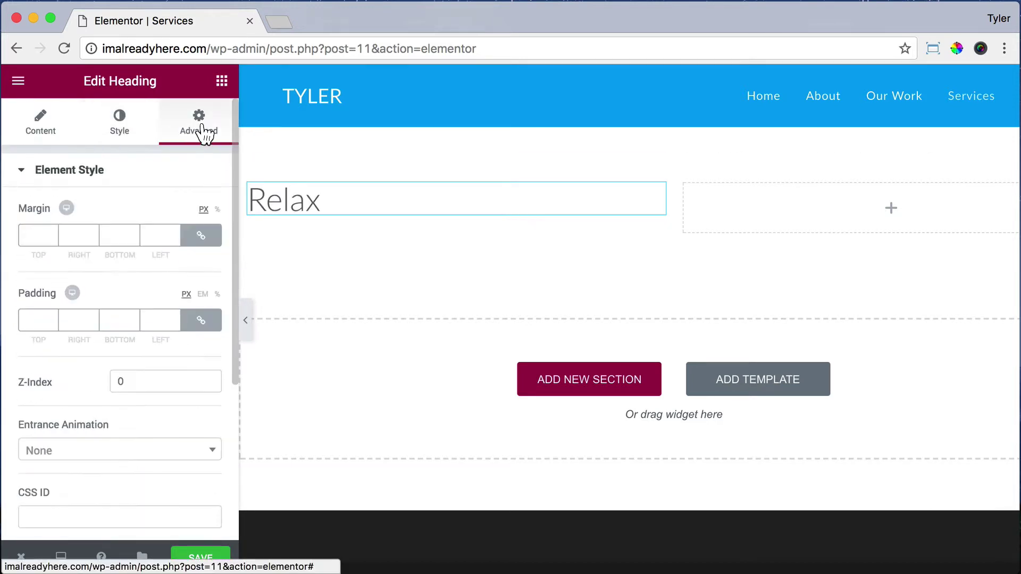
pyautogui.click(200, 235)
pyautogui.write('25')
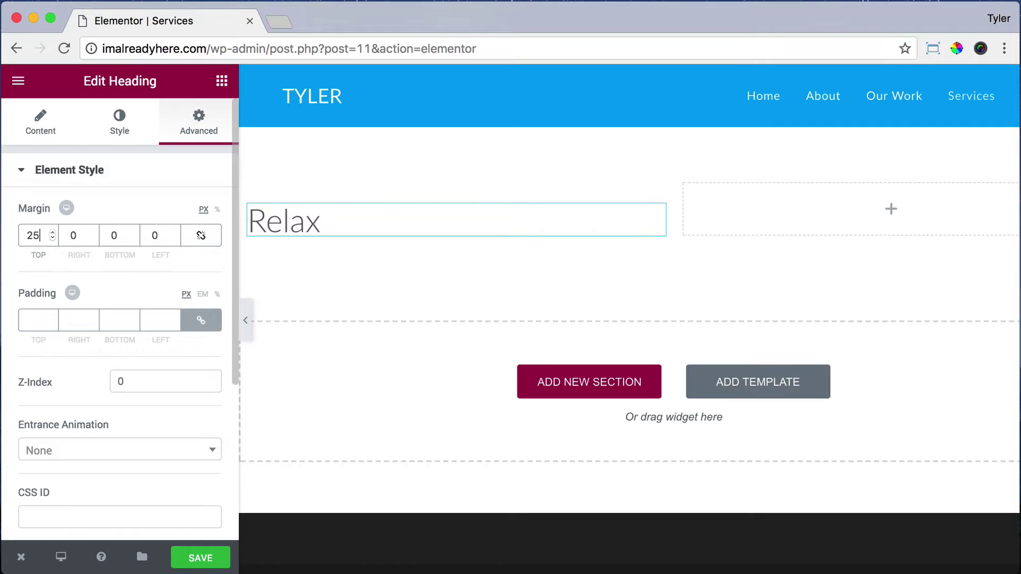
# Step: Add a text block below the heading reading "When you get to our retreat you will be given space to relax and enjoy nature and the scenery."
pyautogui.click(222, 82)
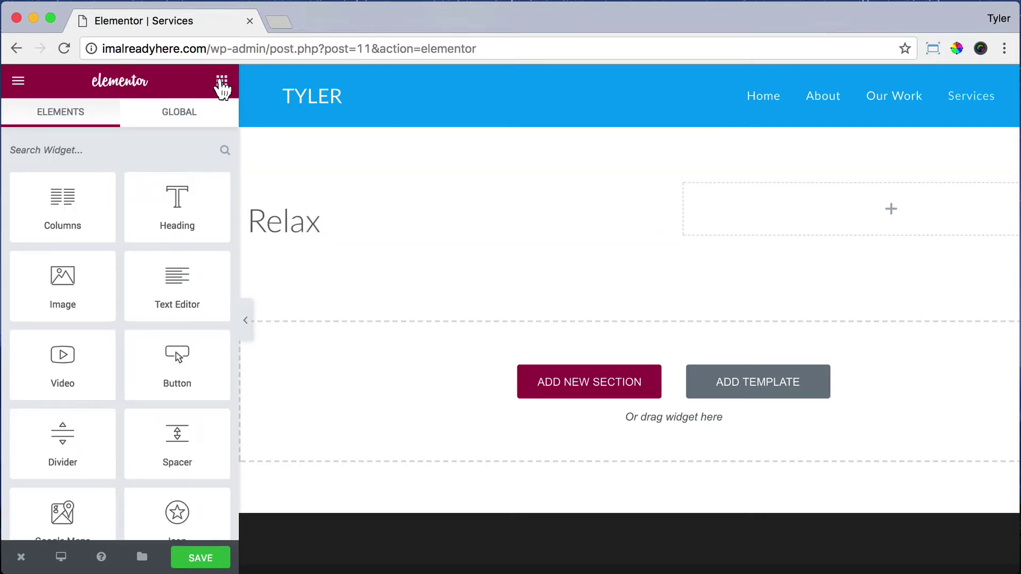
pyautogui.moveTo(167, 283); pyautogui.dragTo(281, 234)
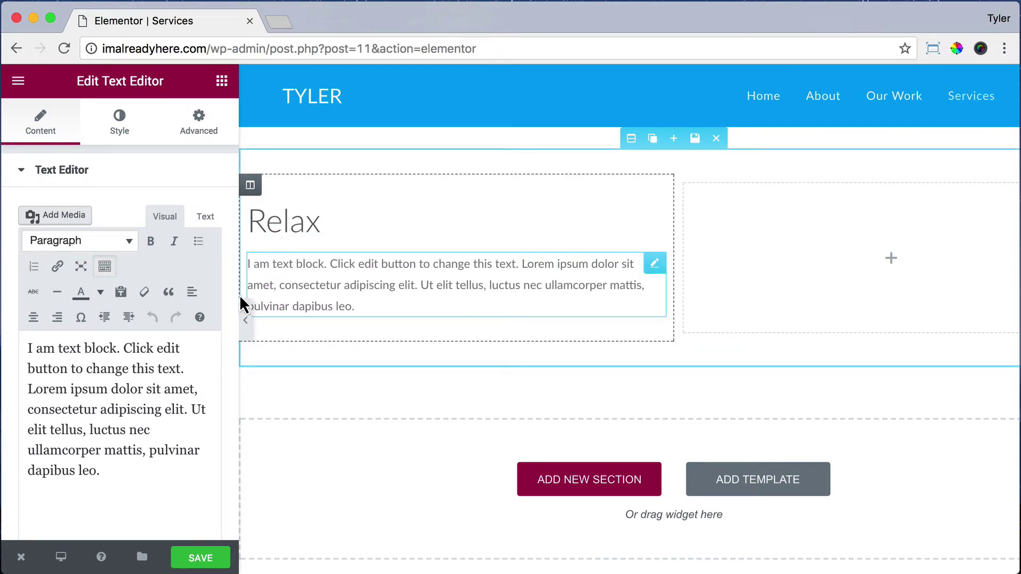
pyautogui.click(121, 294)
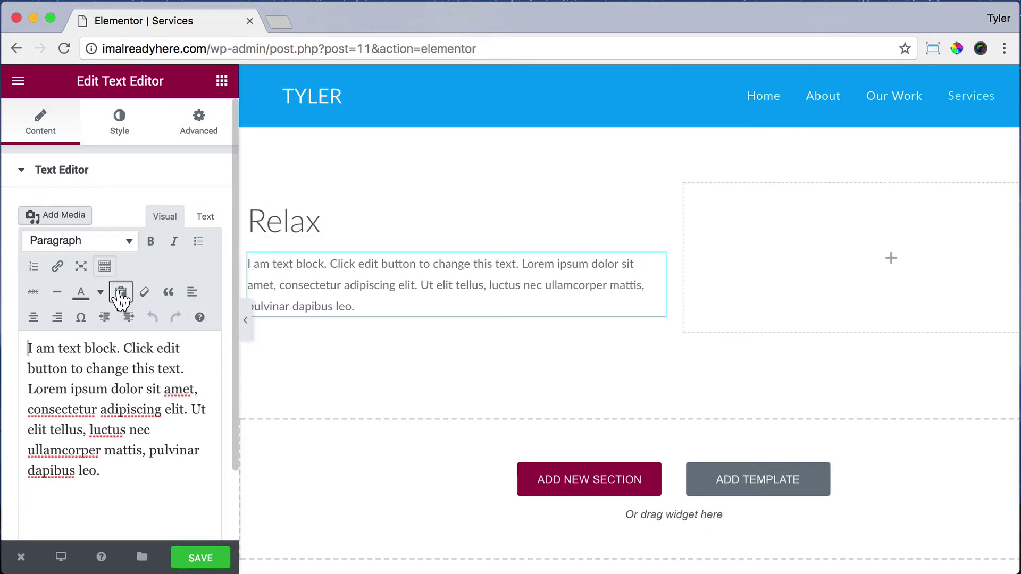
pyautogui.moveTo(109, 477); pyautogui.dragTo(2, 348)
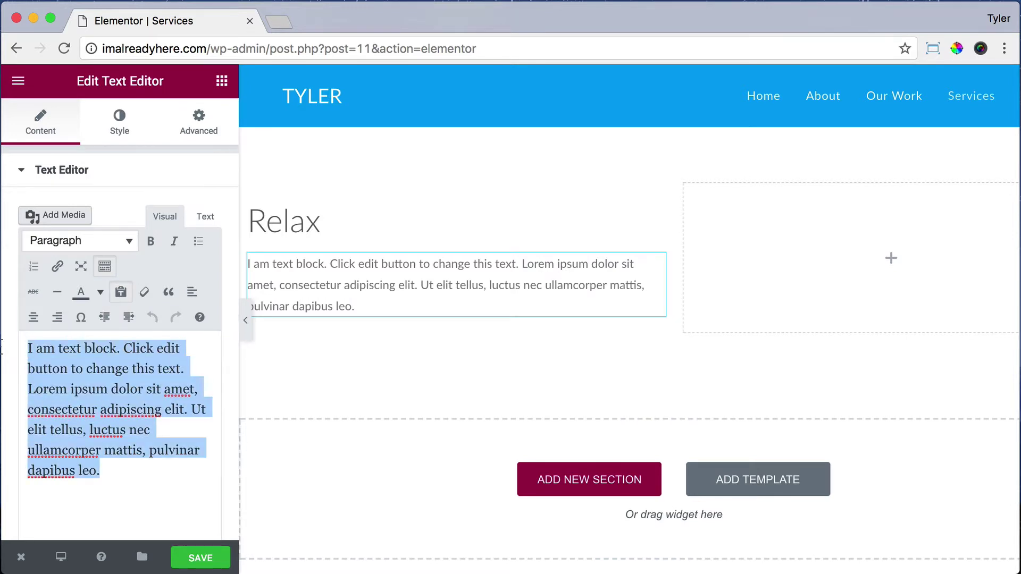
pyautogui.write('When you get to our retreat you will be given space to relax and enjoy nature and the scenery.')
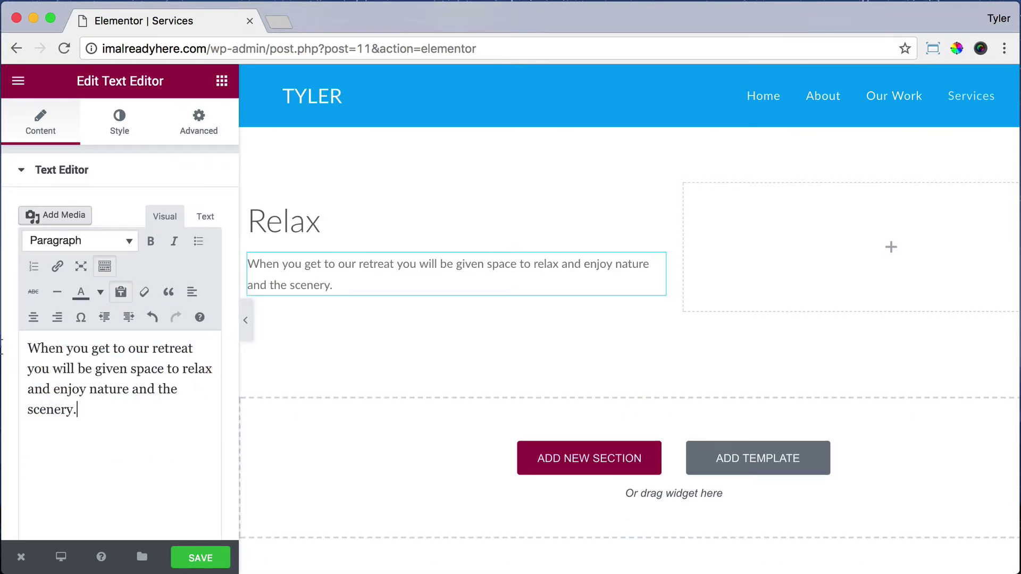
# Step: Add an image widget to the empty right column of the Relax section, uploading and inserting Relax.jpg
pyautogui.click(219, 82)
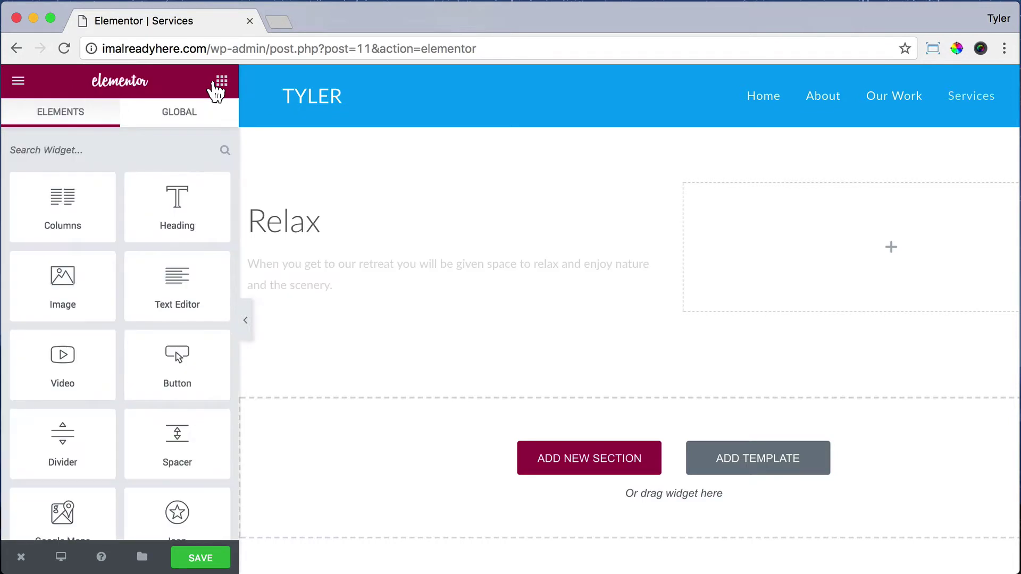
pyautogui.moveTo(60, 291); pyautogui.dragTo(808, 282)
pyautogui.click(105, 286)
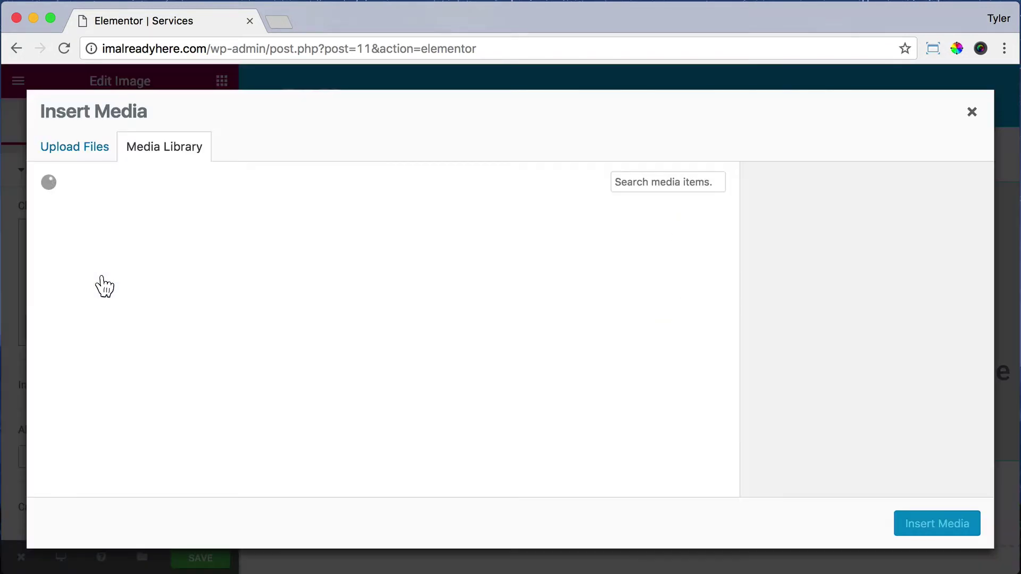
pyautogui.click(81, 149)
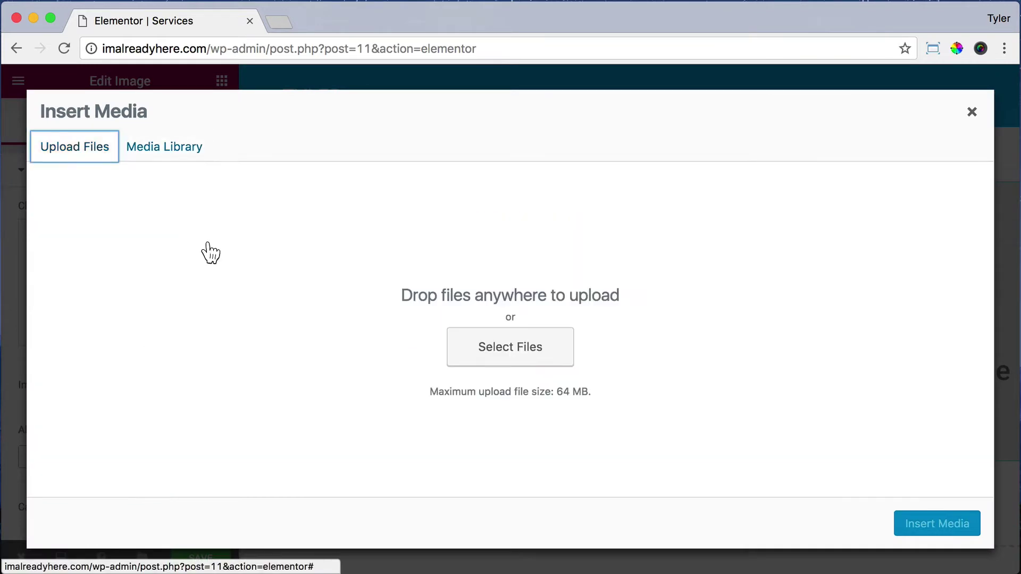
pyautogui.click(495, 345)
pyautogui.scroll(-2, 532, 244)
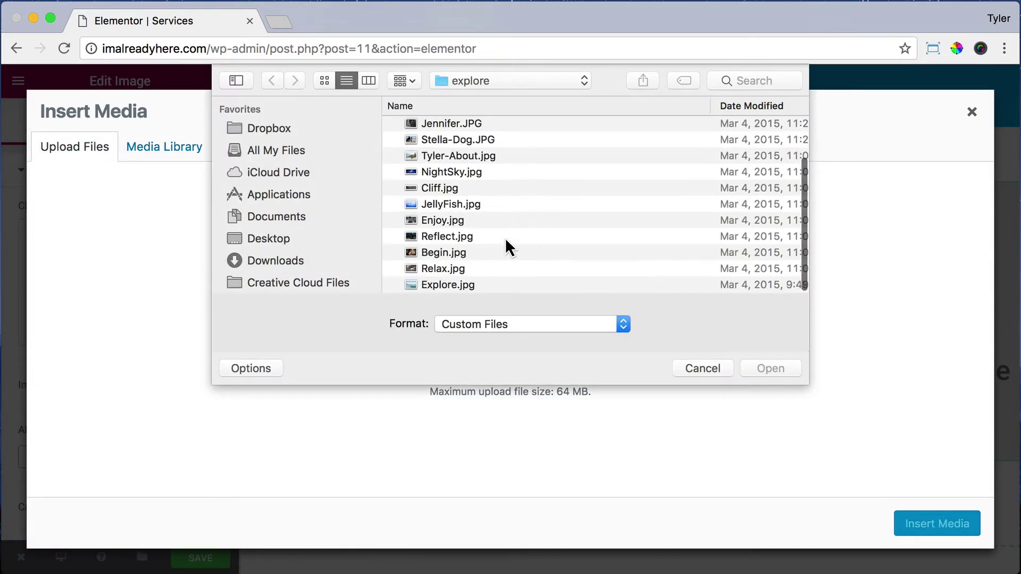
pyautogui.click(440, 269)
pyautogui.click(760, 367)
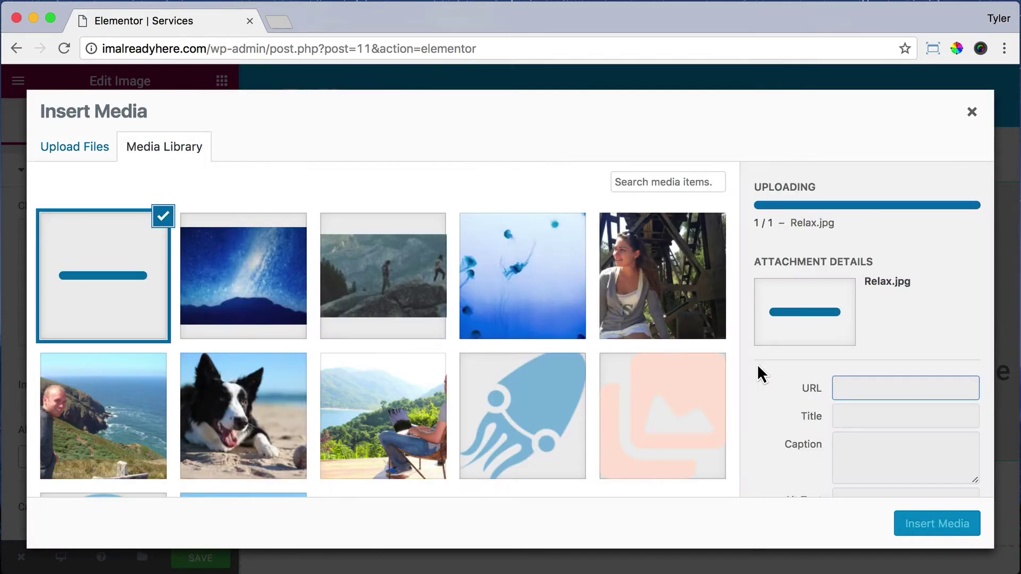
pyautogui.click(927, 525)
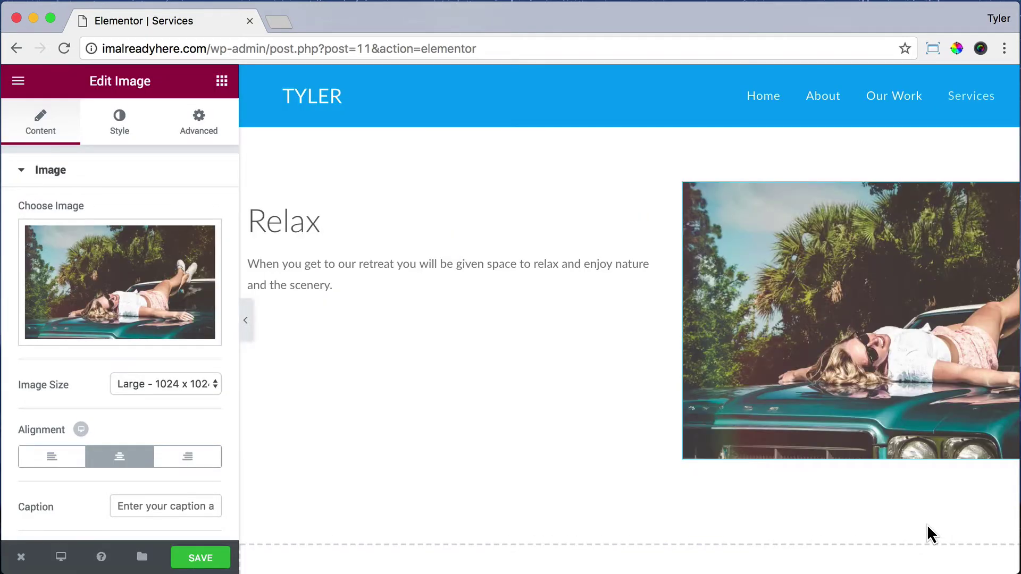
# Step: Duplicate the whole Relax section directly below the original
pyautogui.moveTo(531, 335)
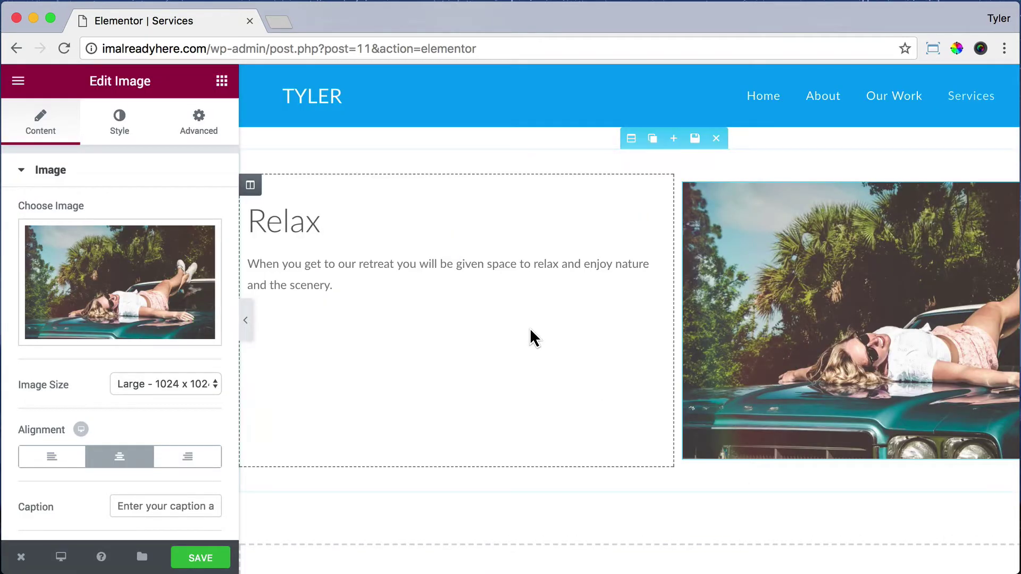
pyautogui.click(651, 140)
pyautogui.scroll(-5, 713, 365)
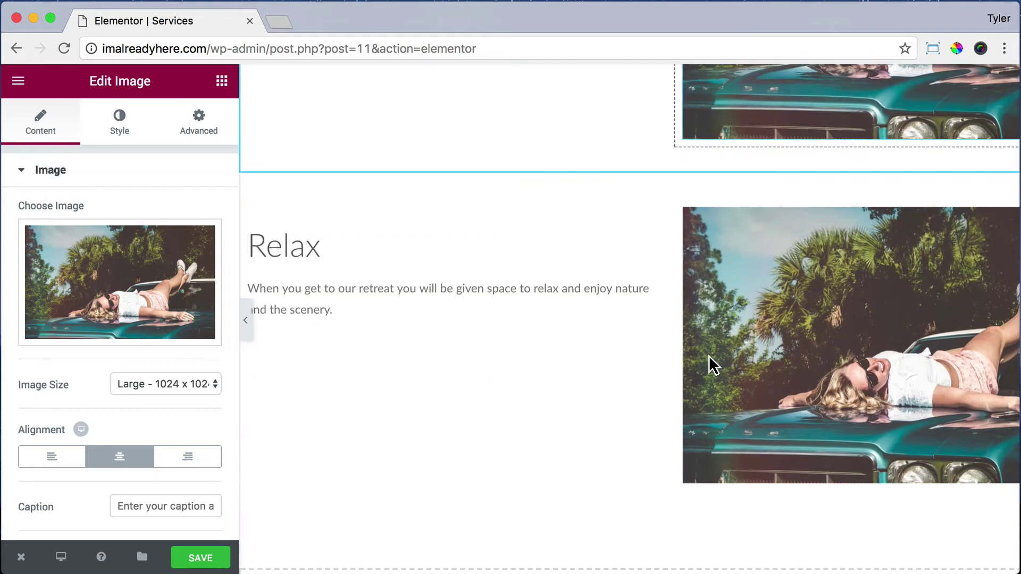
# Step: Mirror the duplicated section by moving its image to the left column and its heading and text to the right column
pyautogui.moveTo(836, 352); pyautogui.dragTo(349, 335)
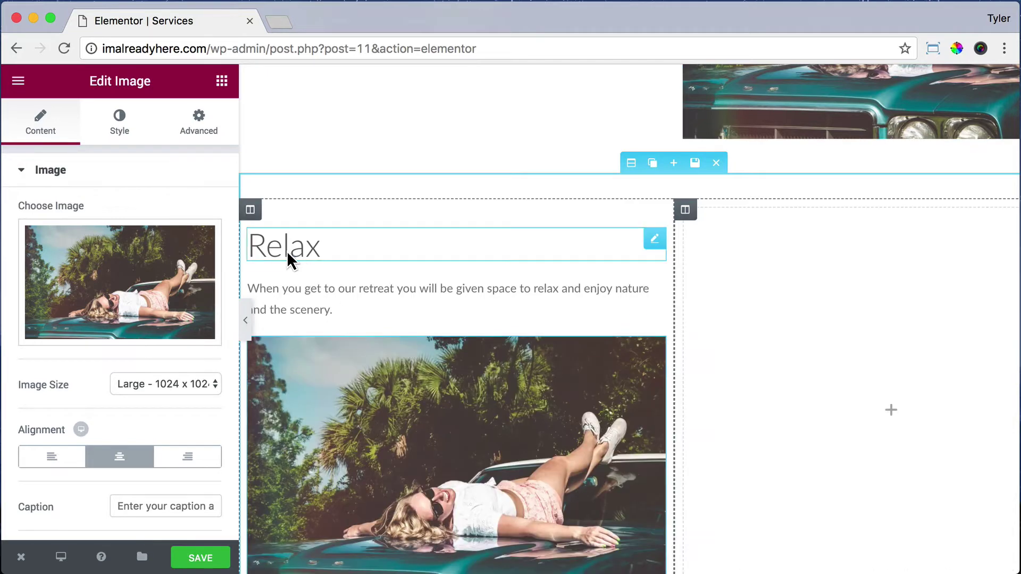
pyautogui.moveTo(284, 258); pyautogui.dragTo(803, 250)
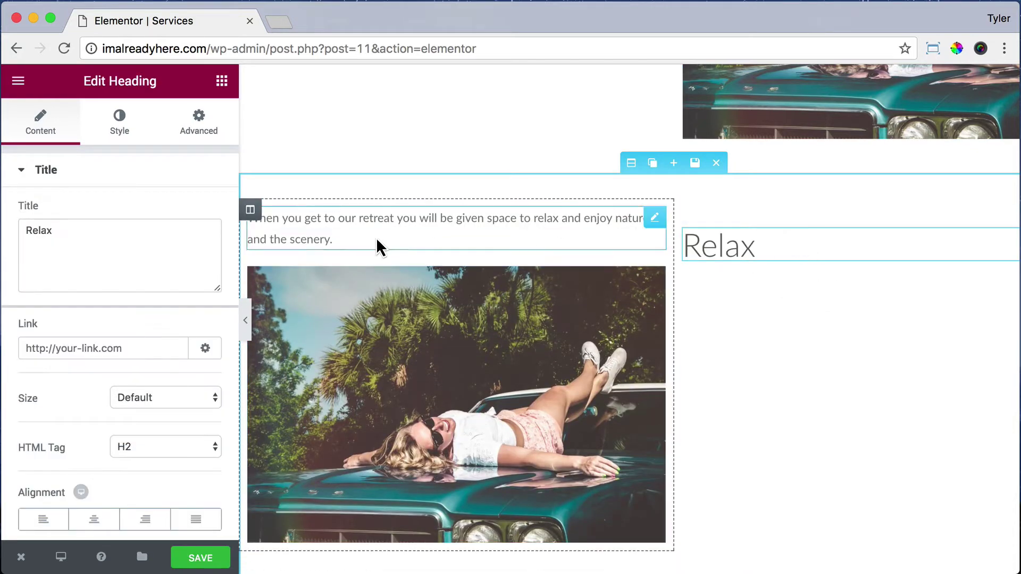
pyautogui.moveTo(308, 230); pyautogui.dragTo(758, 275)
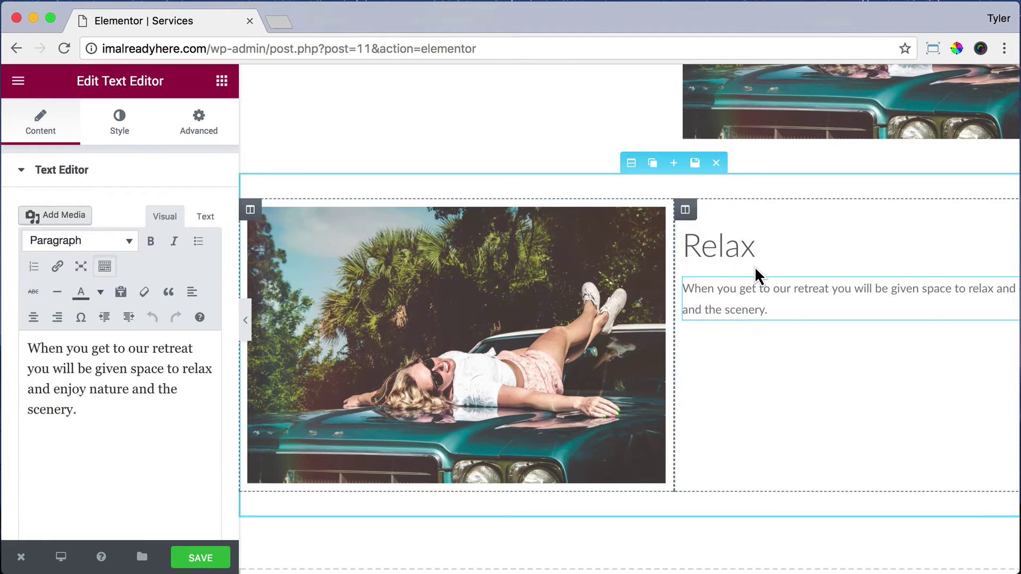
# Step: Replace the duplicated section's image with a newly uploaded Begin.jpg
pyautogui.click(439, 331)
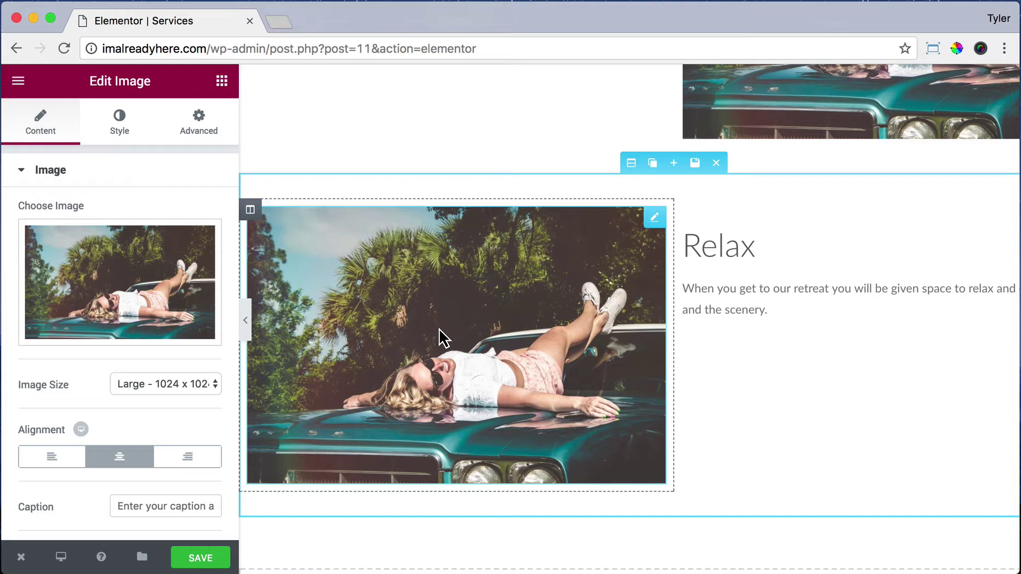
pyautogui.click(126, 282)
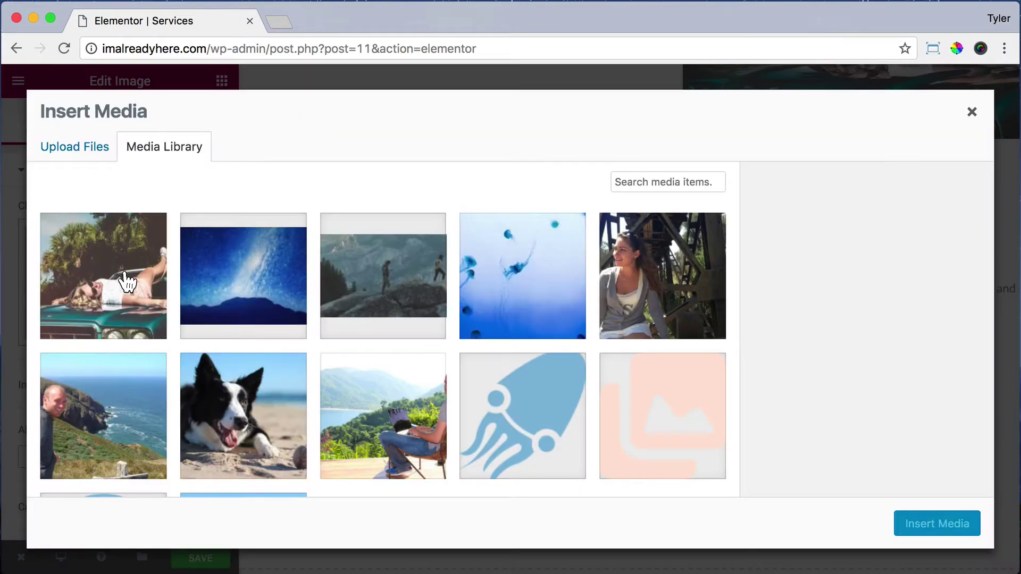
pyautogui.click(80, 152)
pyautogui.click(467, 348)
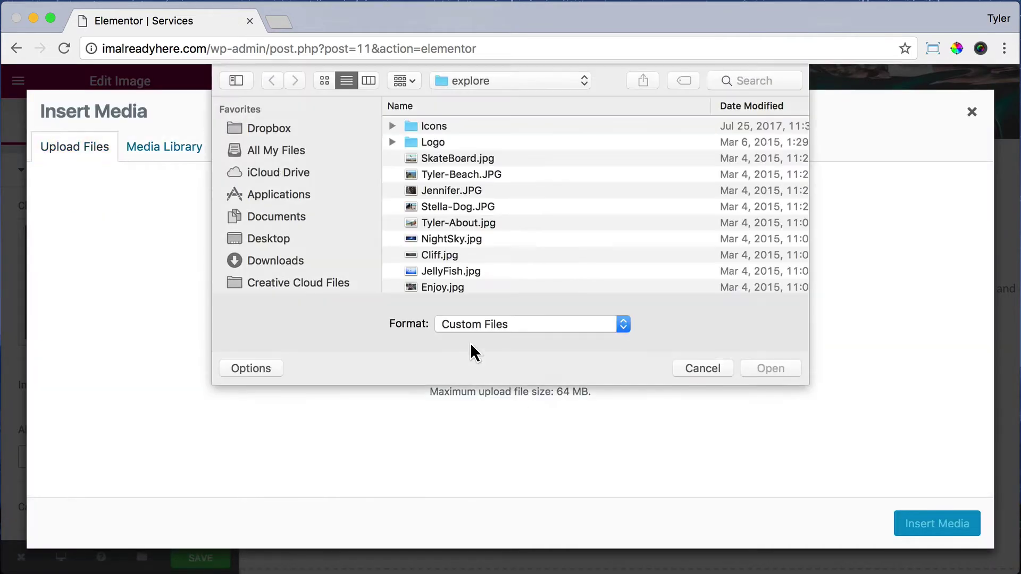
pyautogui.scroll(-3, 514, 234)
pyautogui.click(443, 253)
pyautogui.click(760, 366)
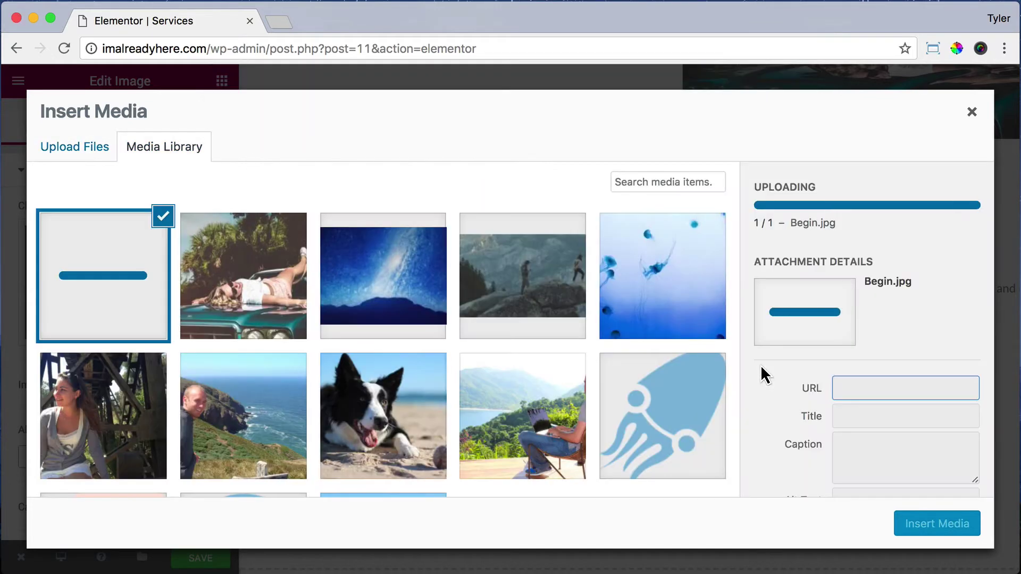
pyautogui.click(925, 527)
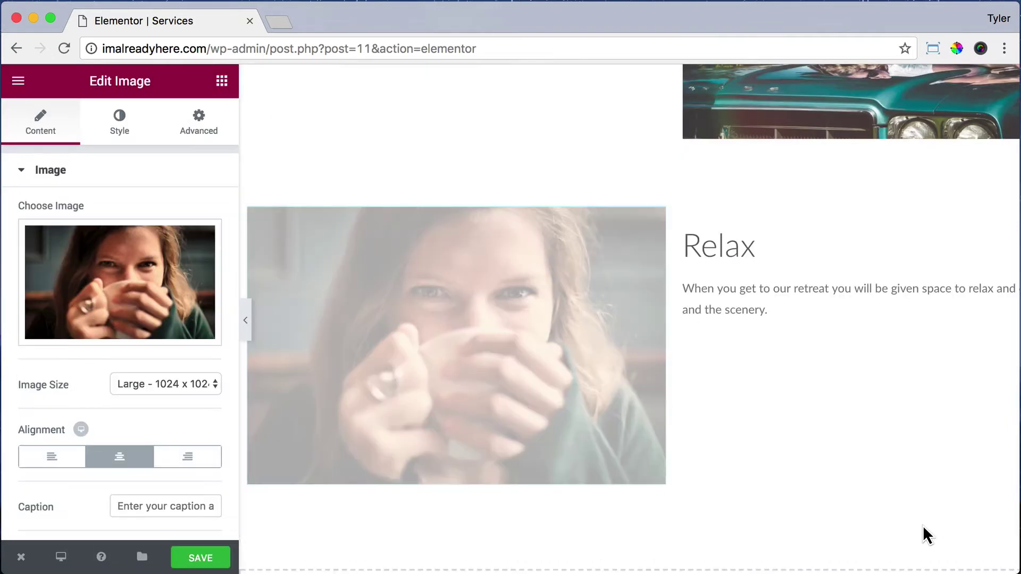
# Step: Change the heading beside the newly replaced image to "Begin"
pyautogui.click(754, 261)
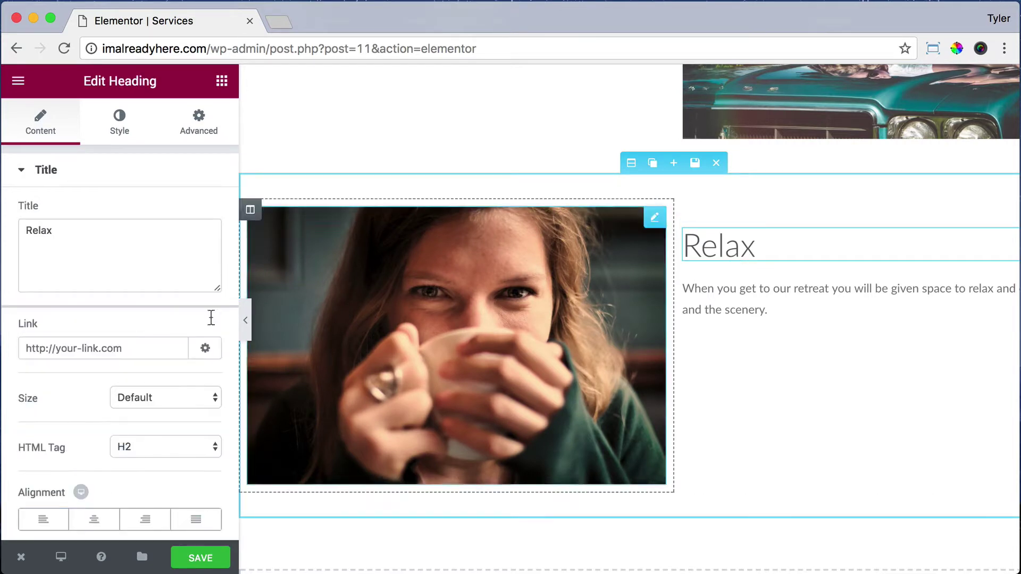
pyautogui.moveTo(54, 230); pyautogui.dragTo(9, 229)
pyautogui.write('Begin')
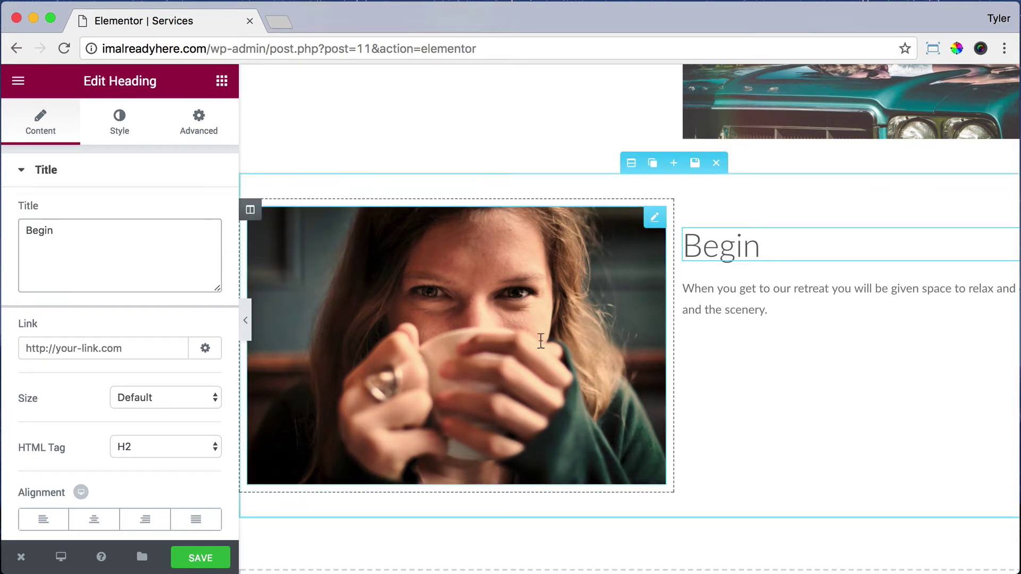
# Step: Replace the text below Begin with plain text "After you are settled, you will be given some tea with herbs in it that will help your reflecting process."
pyautogui.click(770, 283)
pyautogui.moveTo(101, 413); pyautogui.dragTo(2, 336)
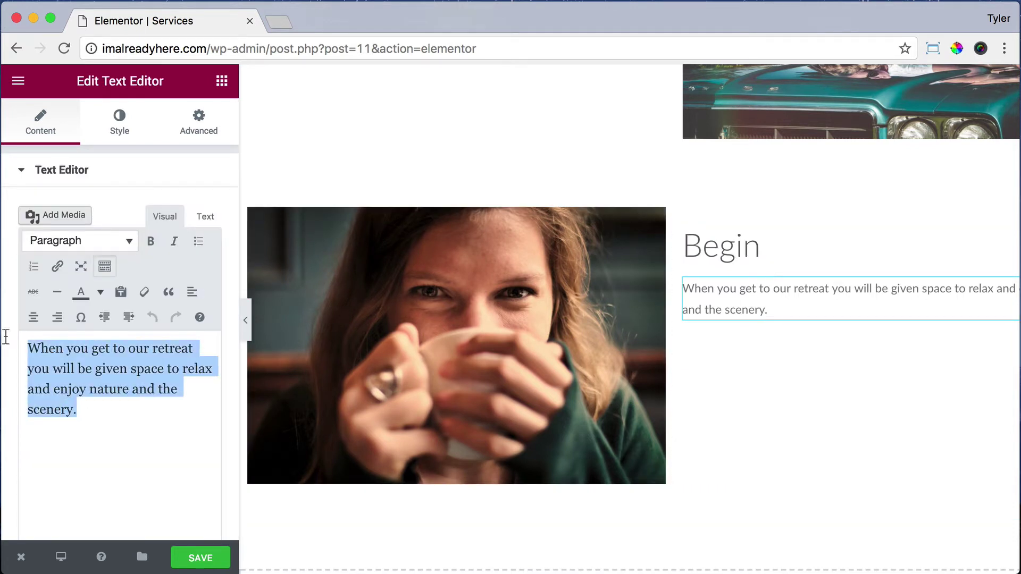
pyautogui.click(121, 291)
pyautogui.write('After you are settled, you will be given some tea with herbs in it that will help your reflecting process.')
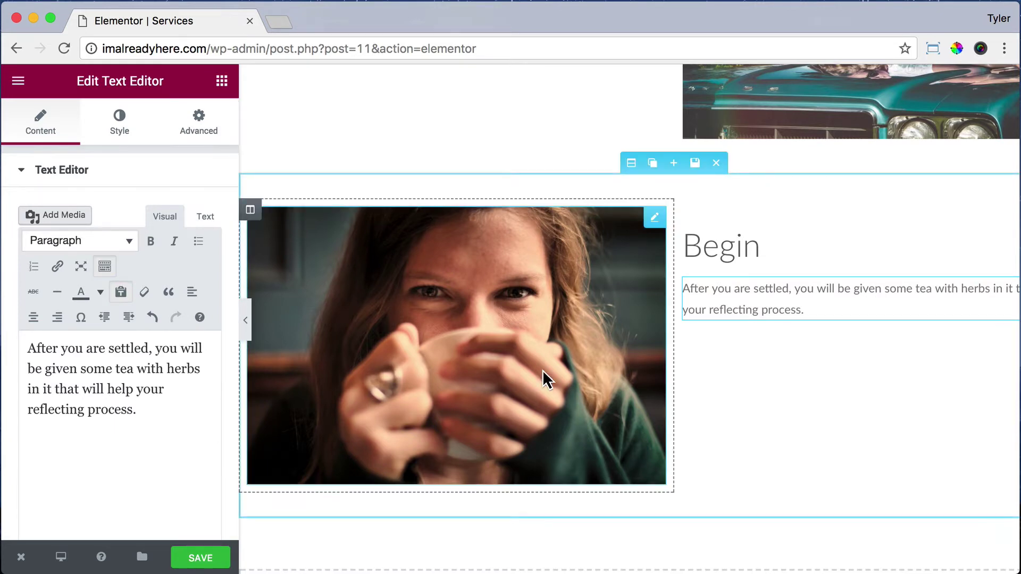
# Step: Duplicate the Relax section and move the copy below the Begin section
pyautogui.scroll(5, 542, 372)
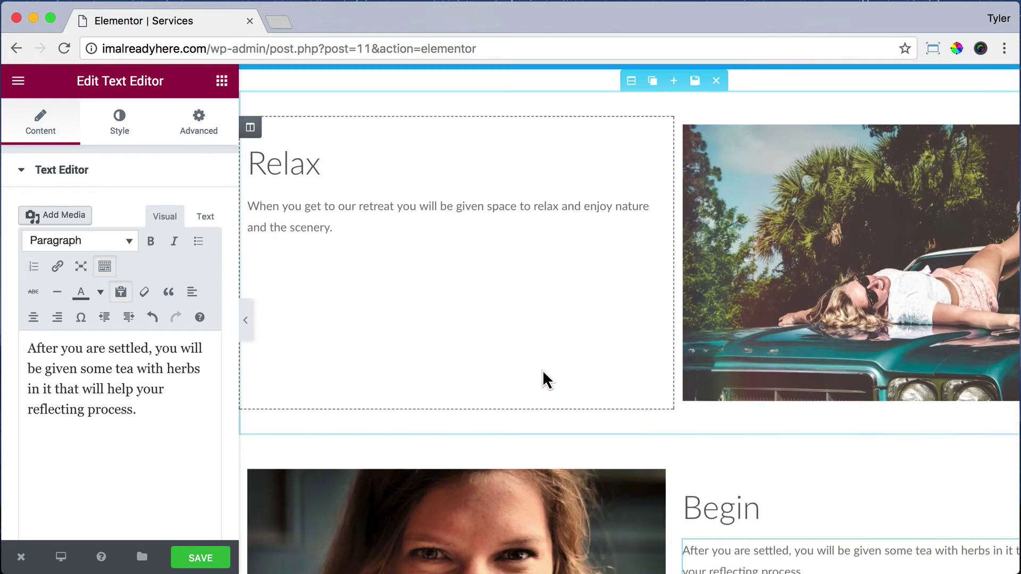
pyautogui.click(652, 81)
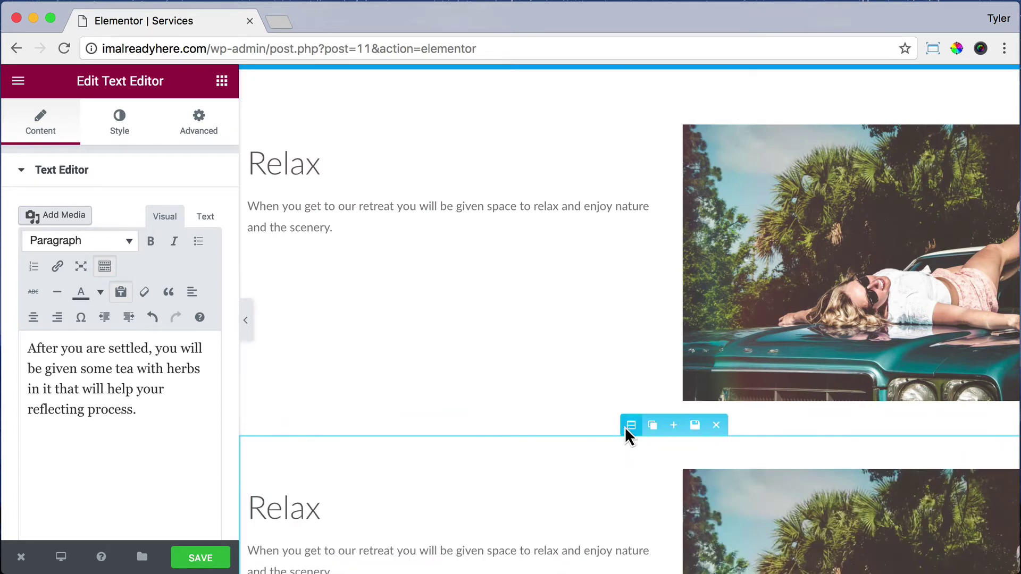
pyautogui.moveTo(624, 426); pyautogui.dragTo(612, 379)
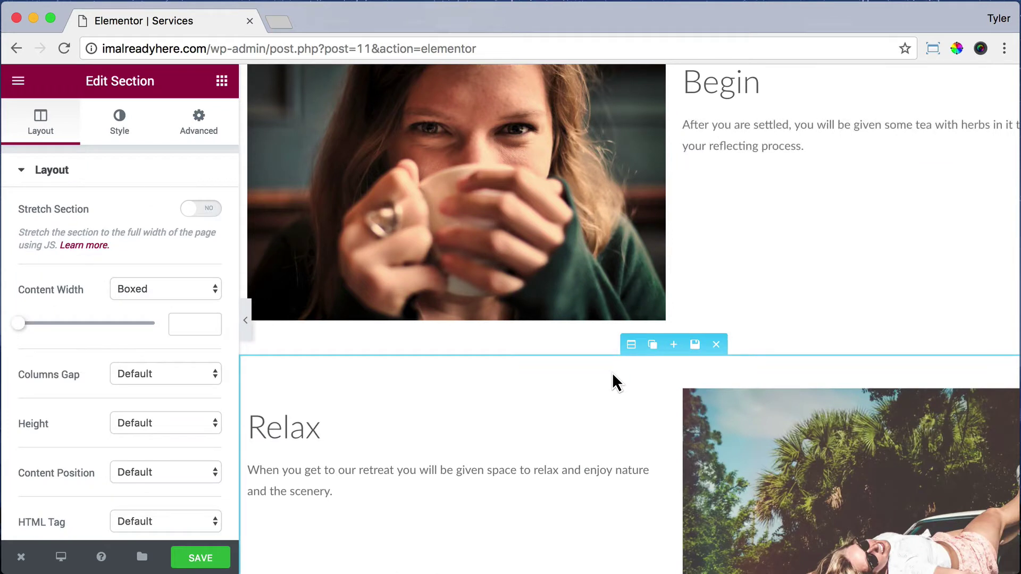
# Step: Change the heading of the Relax copy below the Begin section to "Reflect"
pyautogui.click(298, 429)
pyautogui.doubleClick(53, 234)
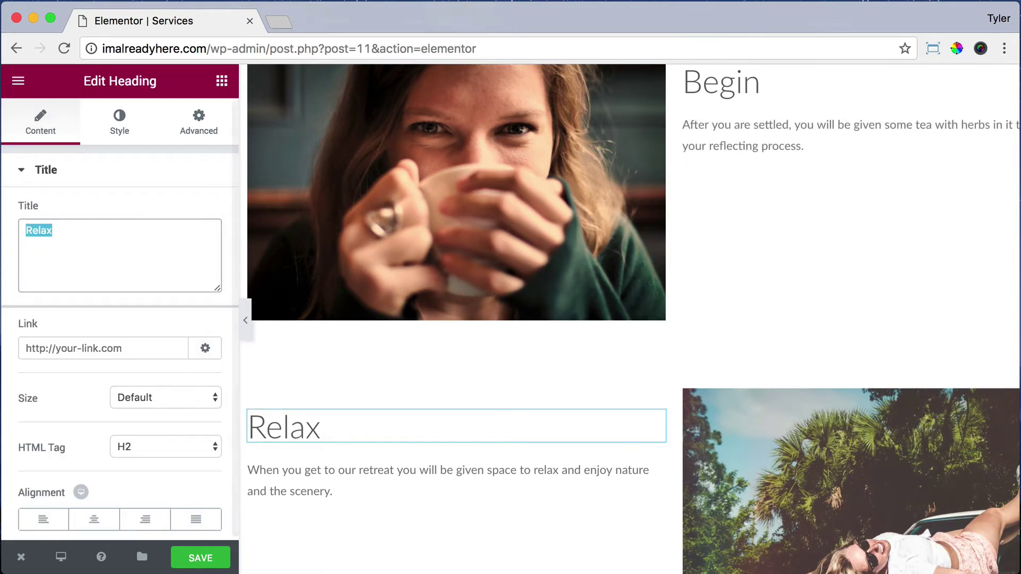
pyautogui.write('Reflect')
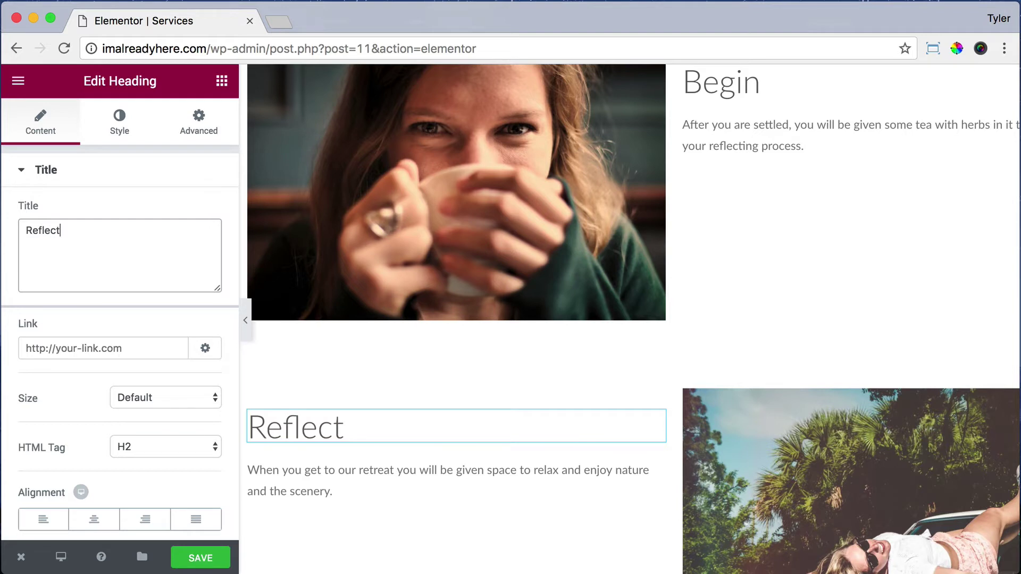
# Step: Replace Reflect's text with the plain text "The next part isn’t always easy, you must look in and reflect, often facing emotions you haven’t faced in a while."
pyautogui.click(649, 469)
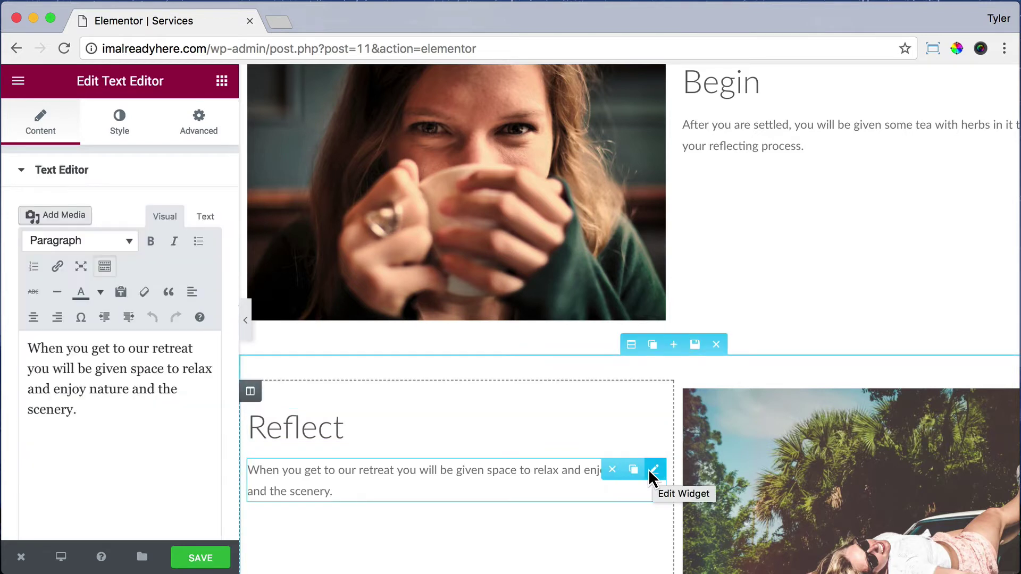
pyautogui.moveTo(76, 409); pyautogui.dragTo(68, 336)
pyautogui.click(121, 292)
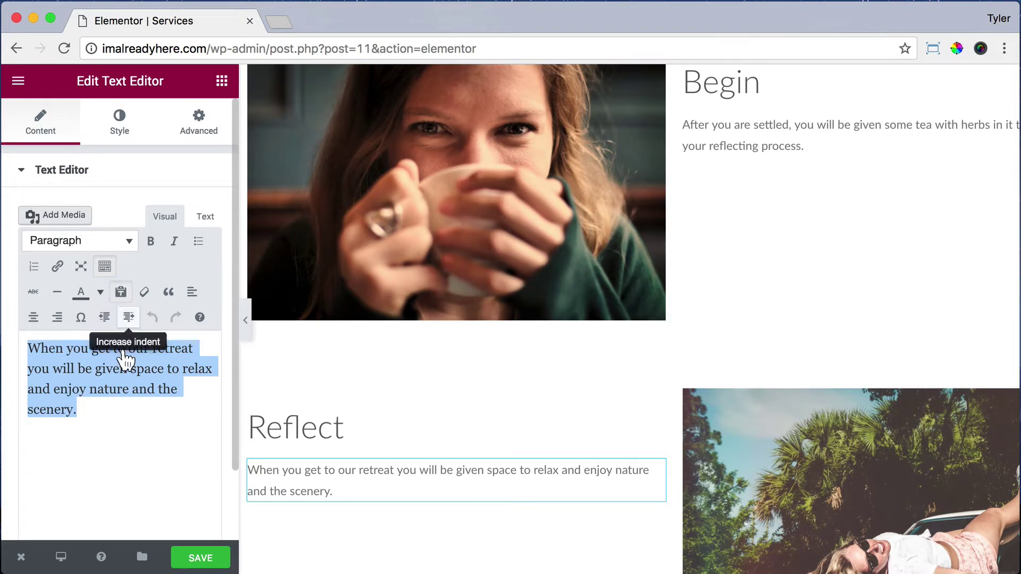
pyautogui.write('The next part isn’t always easy, you must look in and reflect, often facing emotions you haven’t faced in a while.')
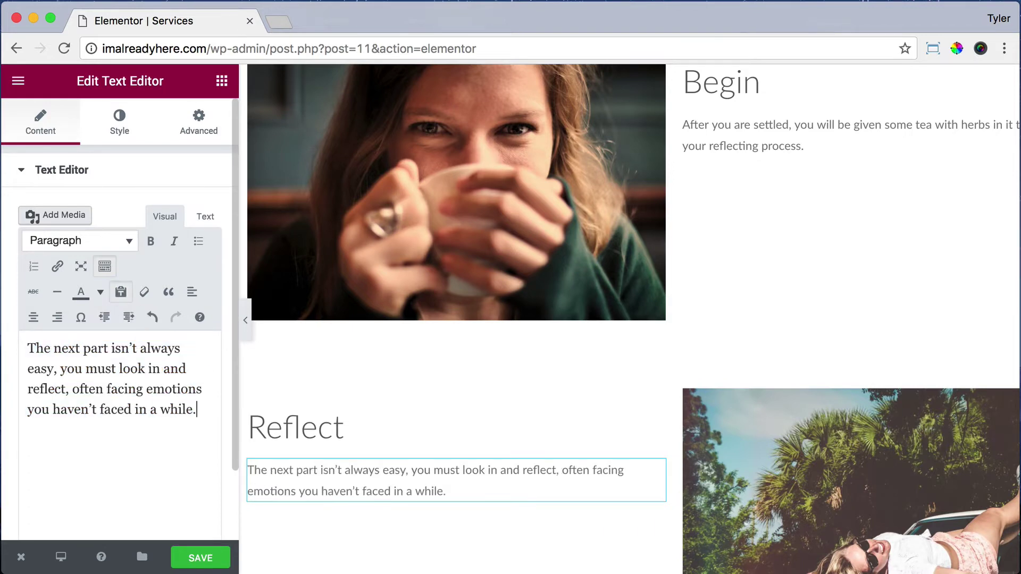
# Step: Replace the Reflect section's image with a newly uploaded Reflect.jpg
pyautogui.click(771, 452)
pyautogui.click(114, 290)
pyautogui.click(85, 149)
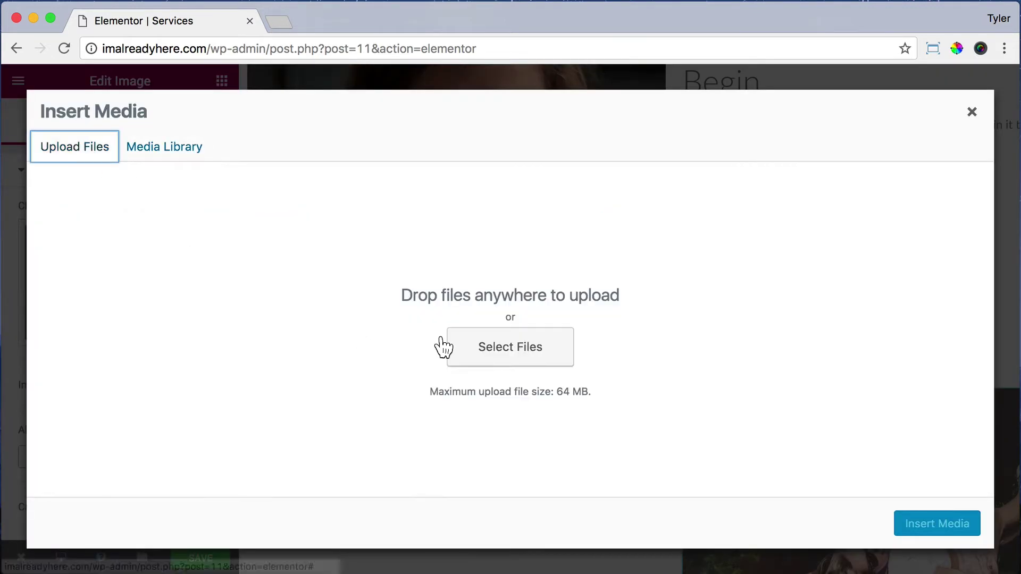
pyautogui.click(444, 347)
pyautogui.scroll(-3, 518, 263)
pyautogui.click(477, 269)
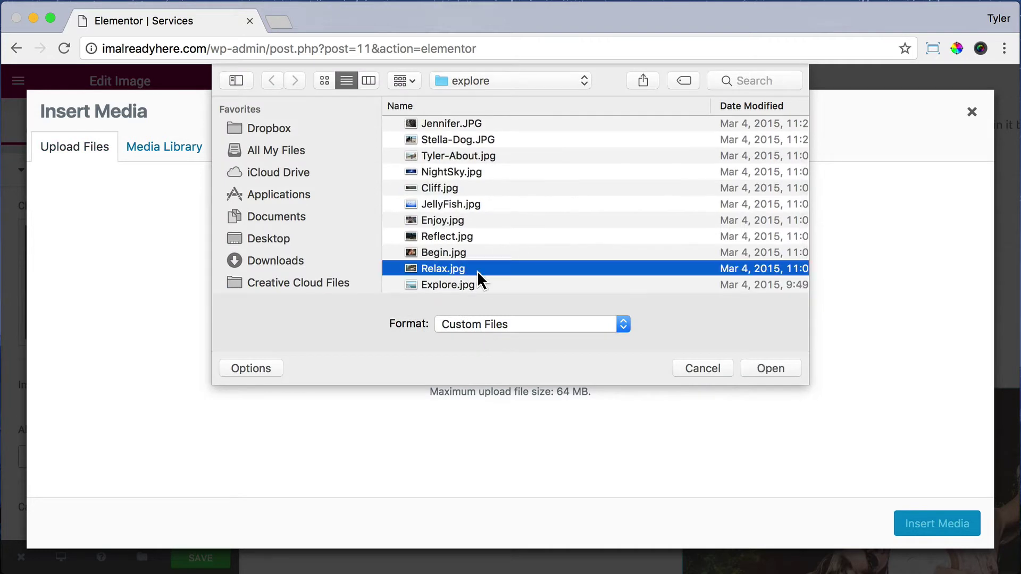
pyautogui.click(461, 238)
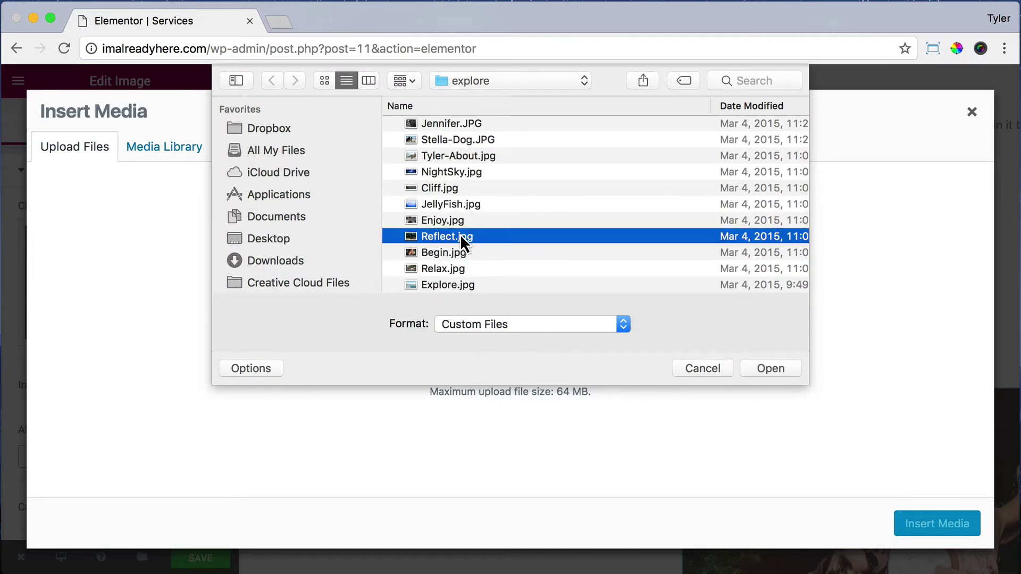
pyautogui.click(784, 369)
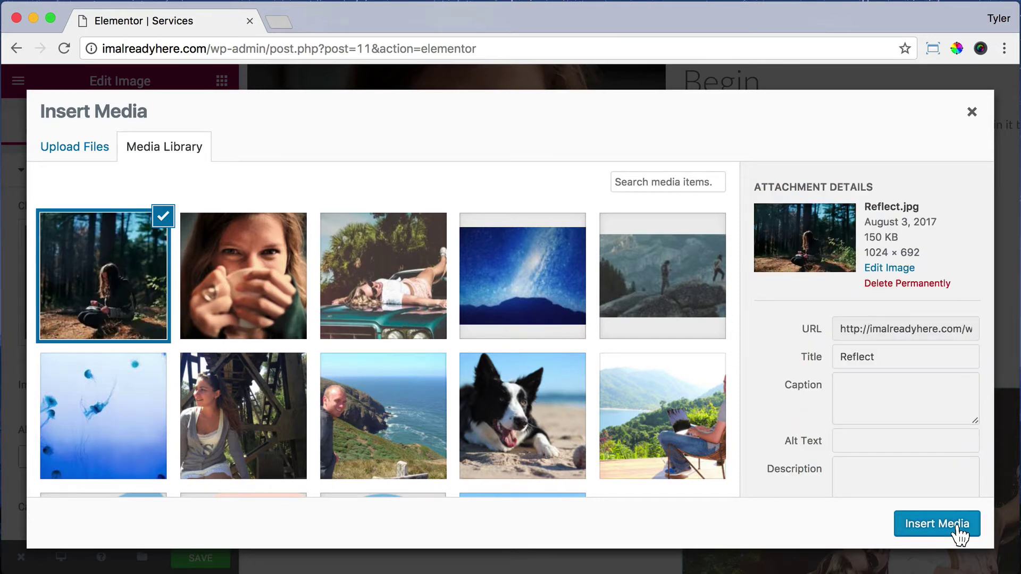
pyautogui.click(957, 526)
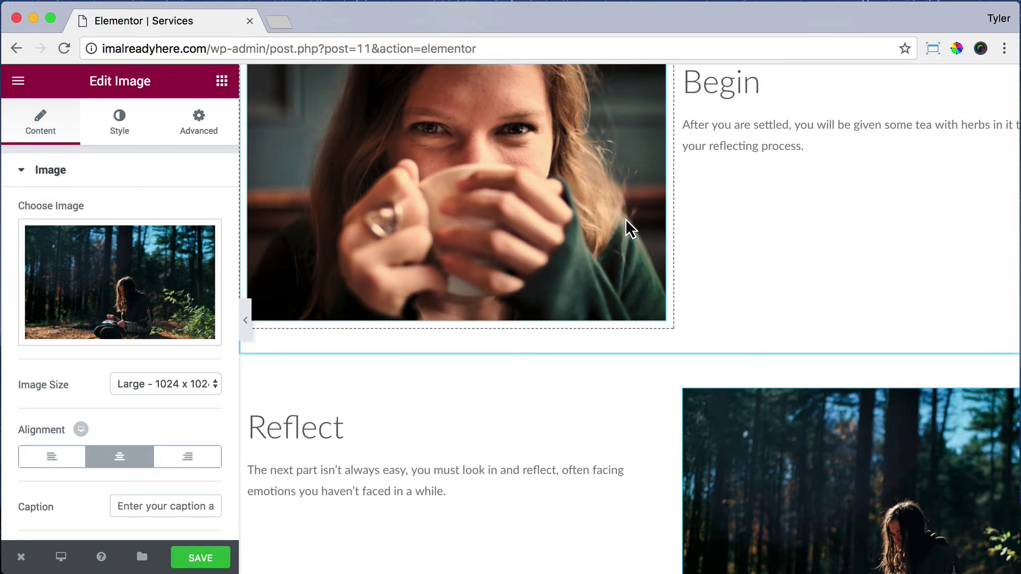
# Step: Duplicate the Begin section and move the copy below the Reflect section
pyautogui.scroll(4, 638, 223)
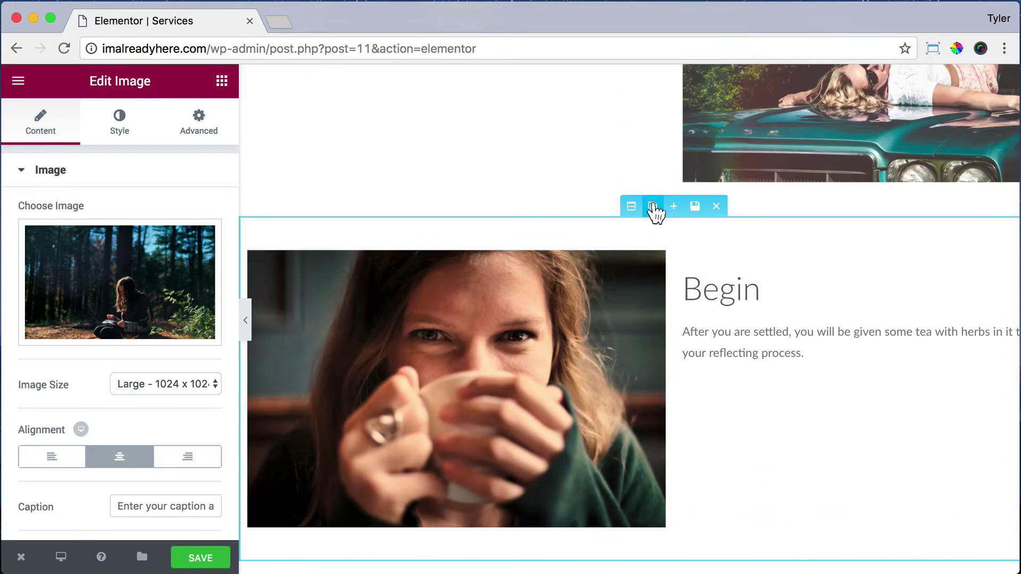
pyautogui.click(652, 206)
pyautogui.moveTo(629, 253); pyautogui.dragTo(604, 283)
# Step: Change the heading of the Begin copy below the Reflect section to "Enjoy"
pyautogui.click(720, 338)
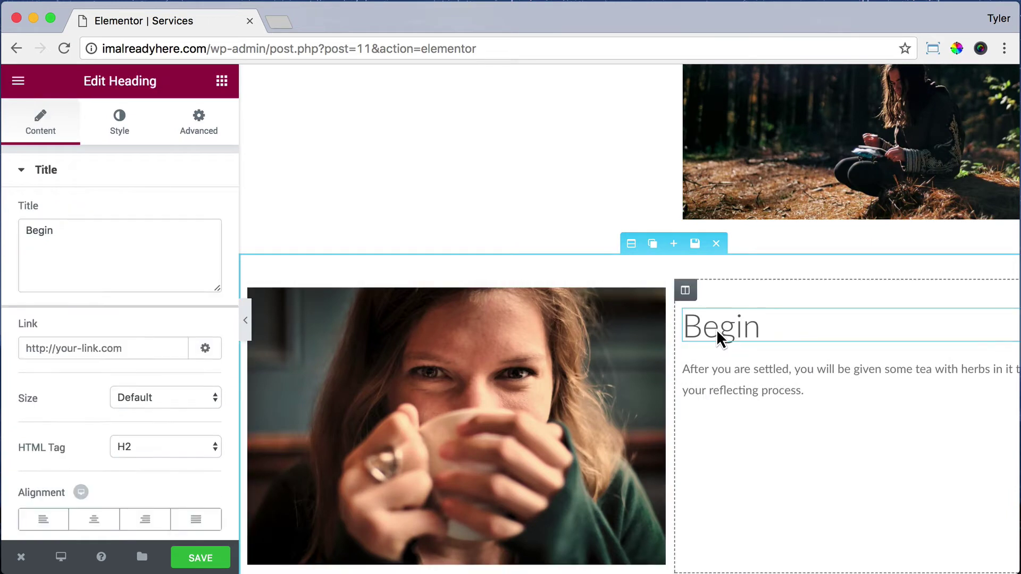
pyautogui.doubleClick(79, 232)
pyautogui.write('Enjoy')
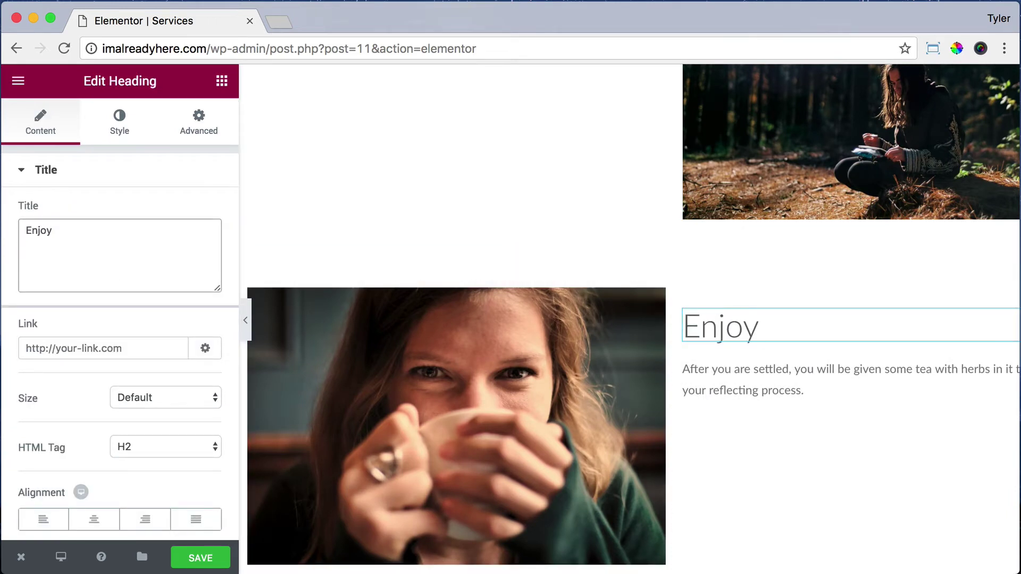
# Step: Replace Enjoy's text with the plain text "With your emotions released you will often feel renewed and whole again with a calmness and joy beyond any words."
pyautogui.click(779, 387)
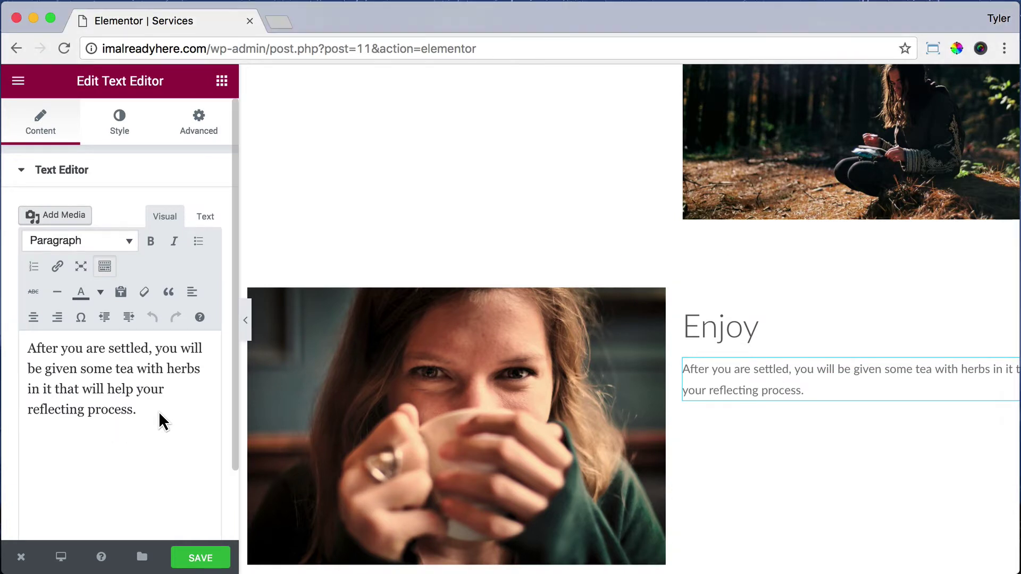
pyautogui.moveTo(158, 412); pyautogui.dragTo(123, 300)
pyautogui.click(121, 294)
pyautogui.write('With your emotions released you will often feel renewed and whole again with a calmness and joy beyond any words.')
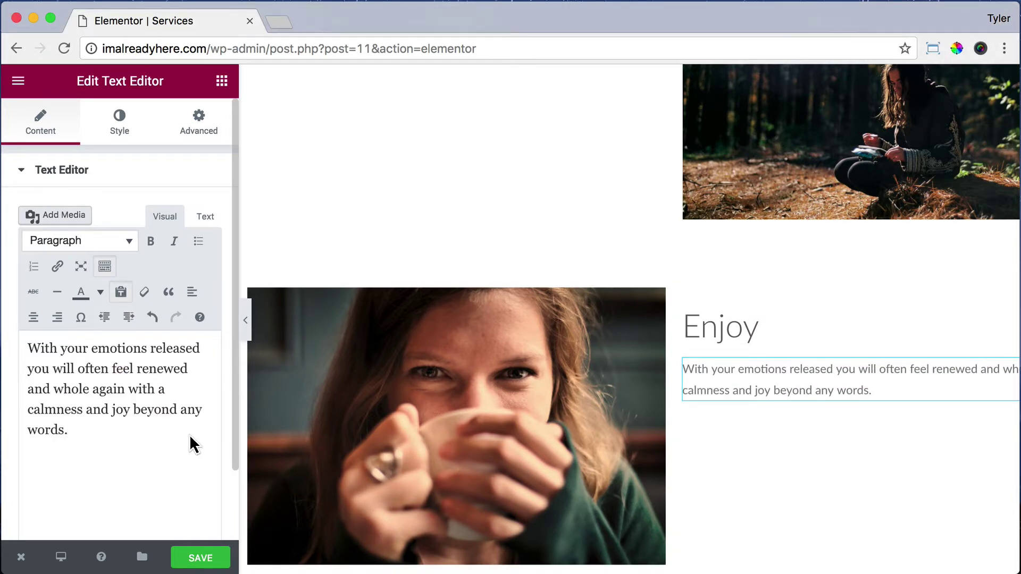
# Step: Replace the Enjoy section's image with a newly uploaded Enjoy.jpg
pyautogui.click(476, 423)
pyautogui.click(97, 273)
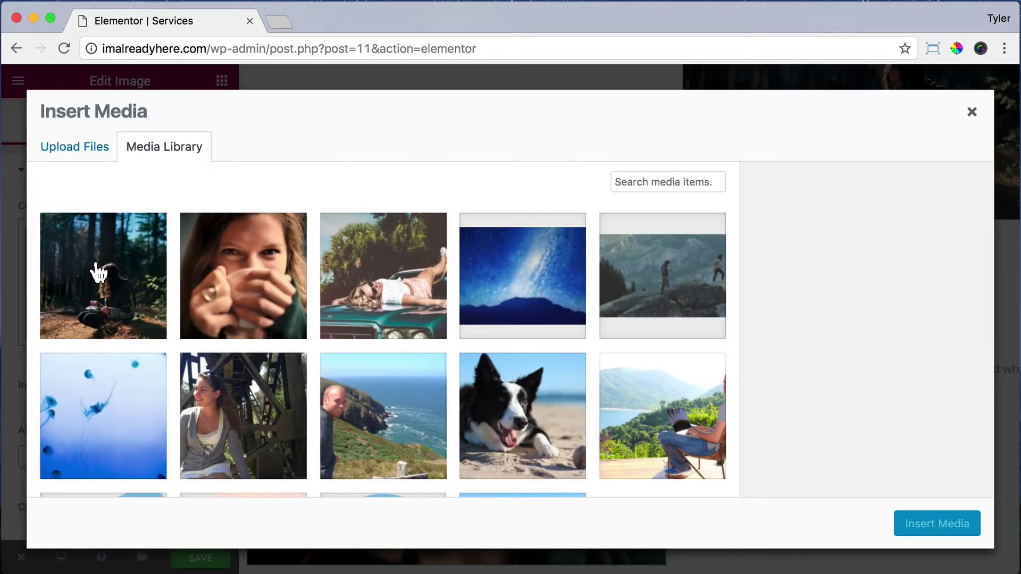
pyautogui.click(80, 147)
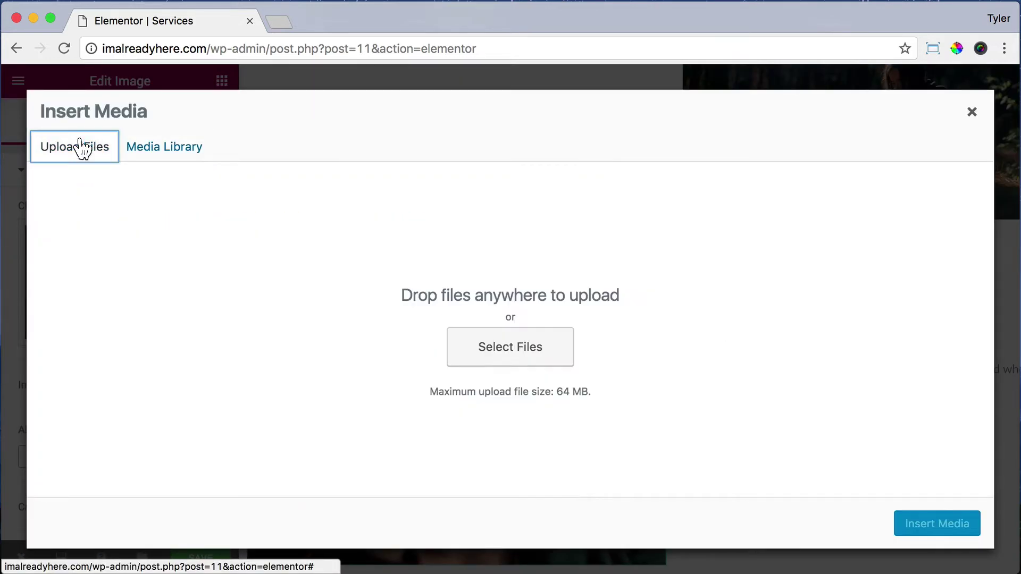
pyautogui.click(500, 358)
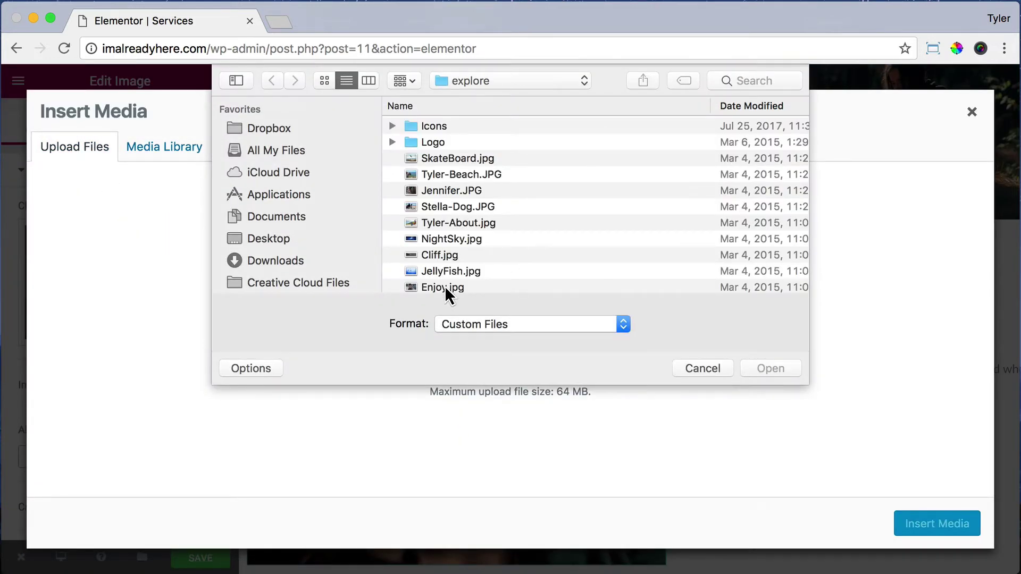
pyautogui.click(444, 287)
pyautogui.scroll(-2, 604, 233)
pyautogui.click(781, 369)
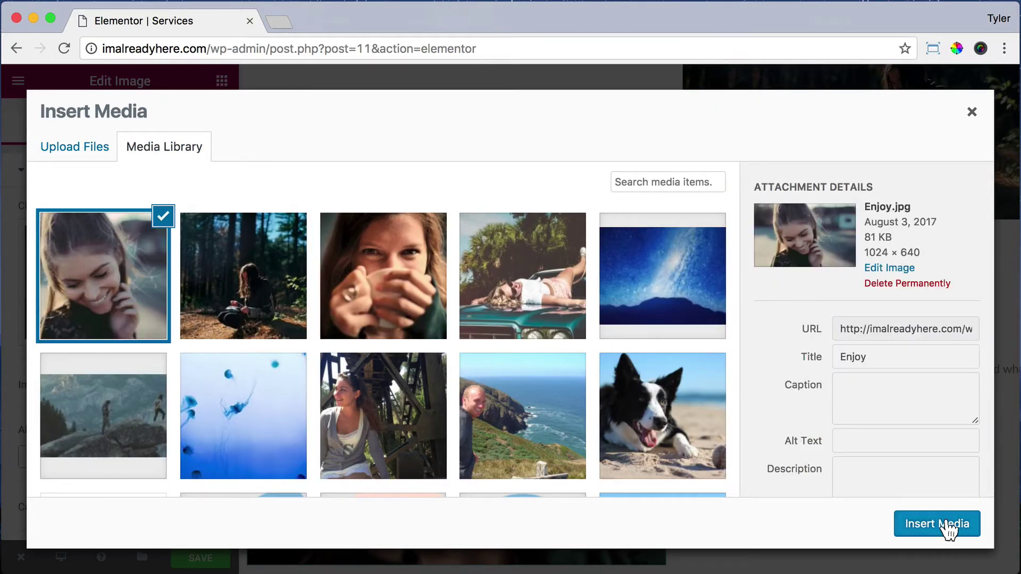
pyautogui.click(948, 528)
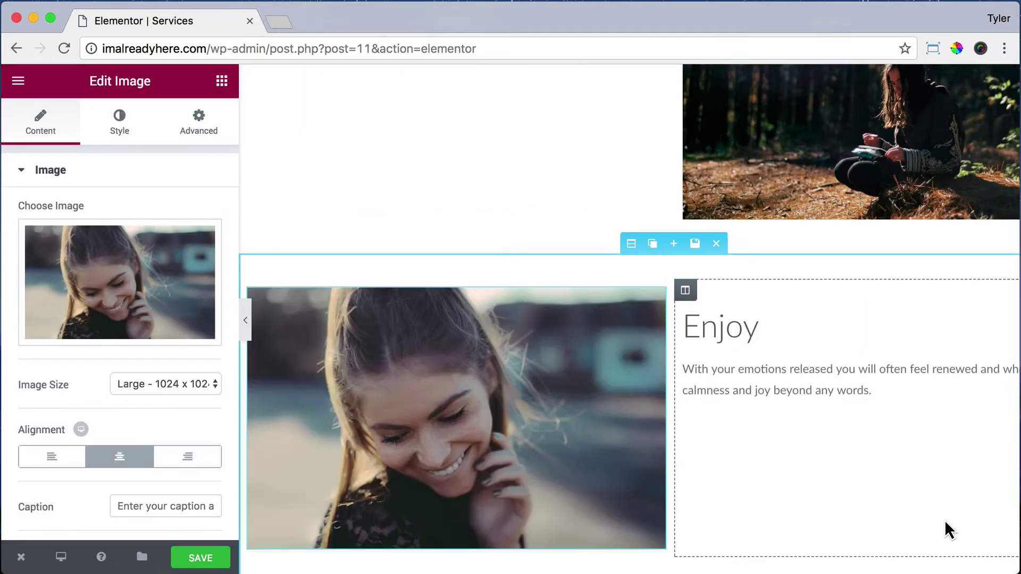
# Step: Save the Services page and open its live version, closing the editor's browser tab
pyautogui.scroll(-5, 949, 531)
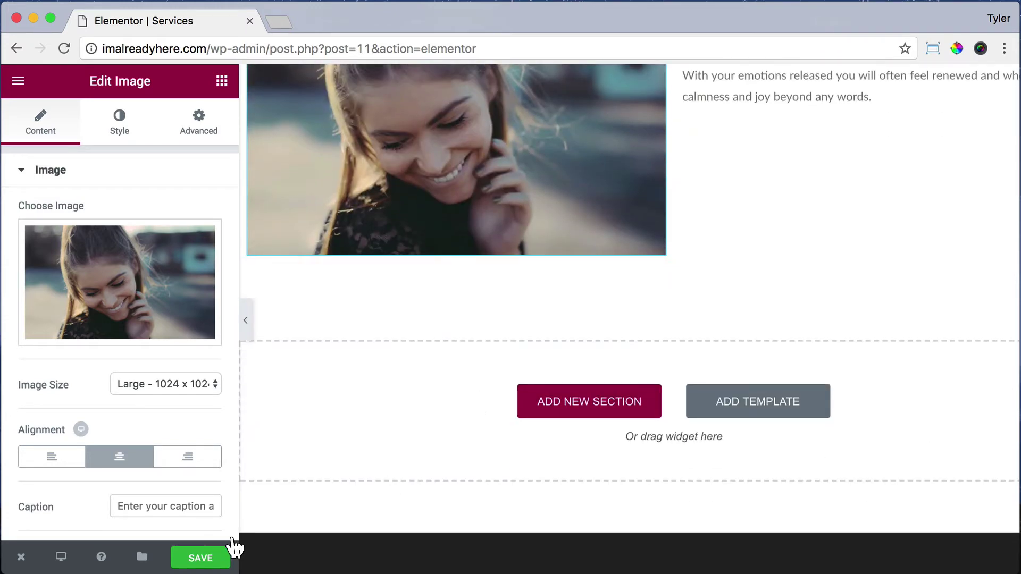
pyautogui.click(212, 558)
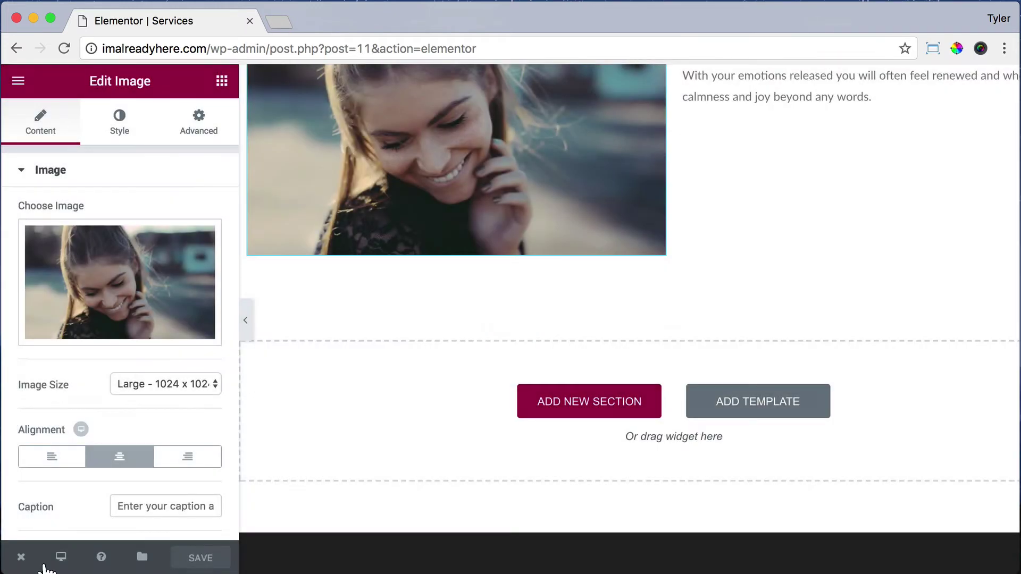
pyautogui.moveTo(21, 557)
pyautogui.click(80, 481)
pyautogui.click(250, 20)
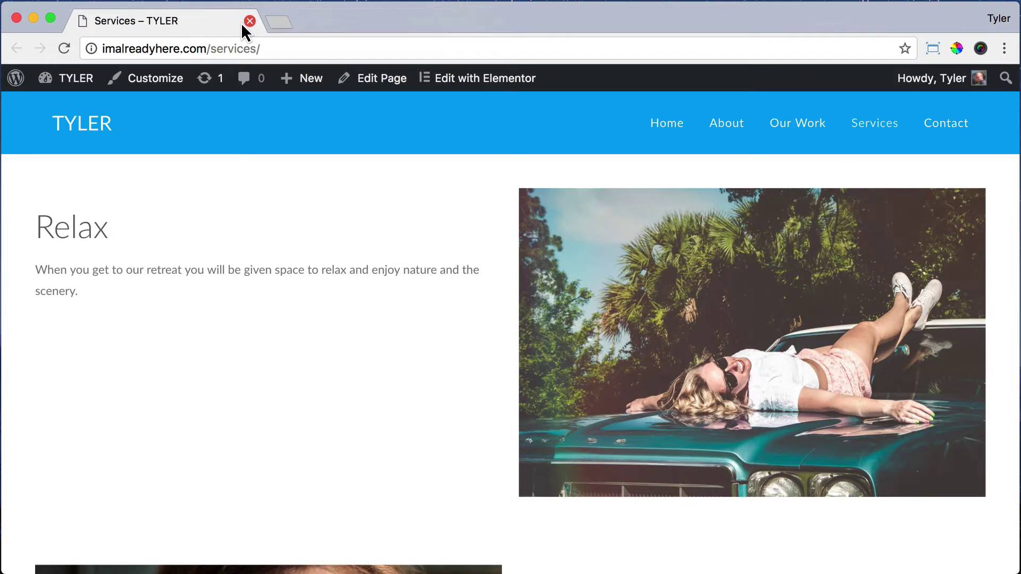
# Step: Review the live Services page through to its end, and examine the home page down to its Our Work call-to-action section
pyautogui.scroll(-20, 291, 147)
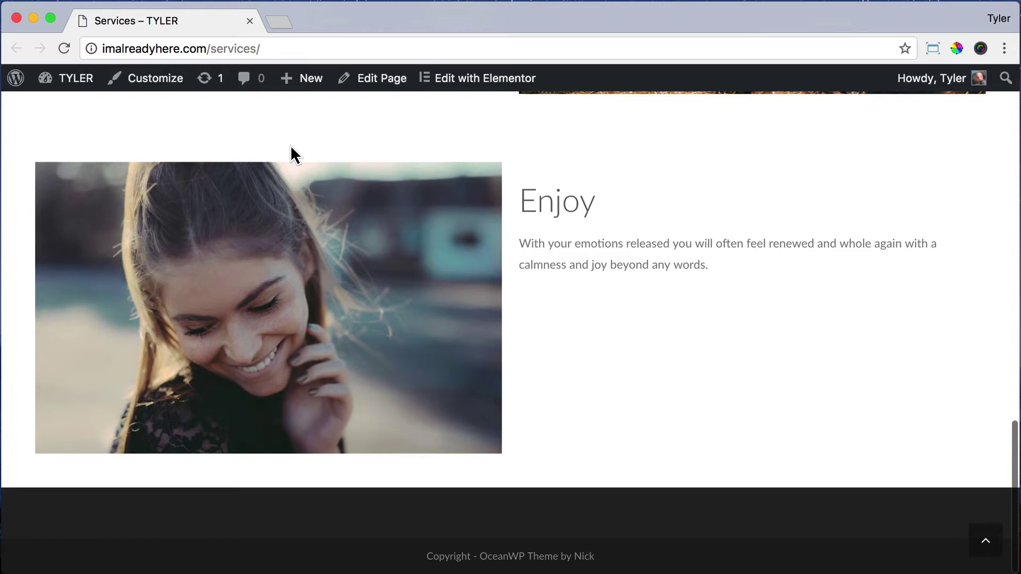
pyautogui.scroll(20, 290, 145)
pyautogui.click(83, 125)
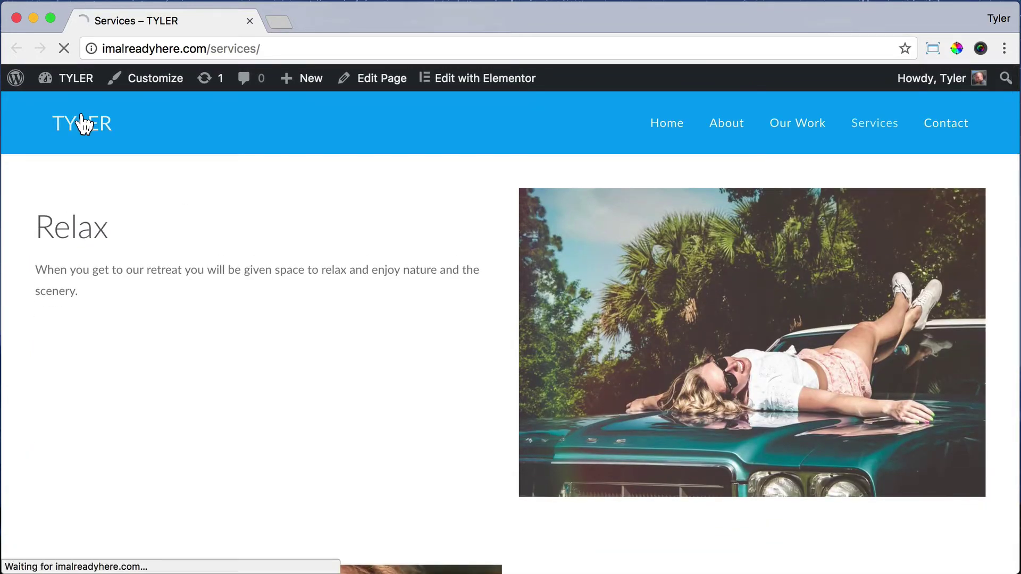
pyautogui.scroll(-20, 510, 319)
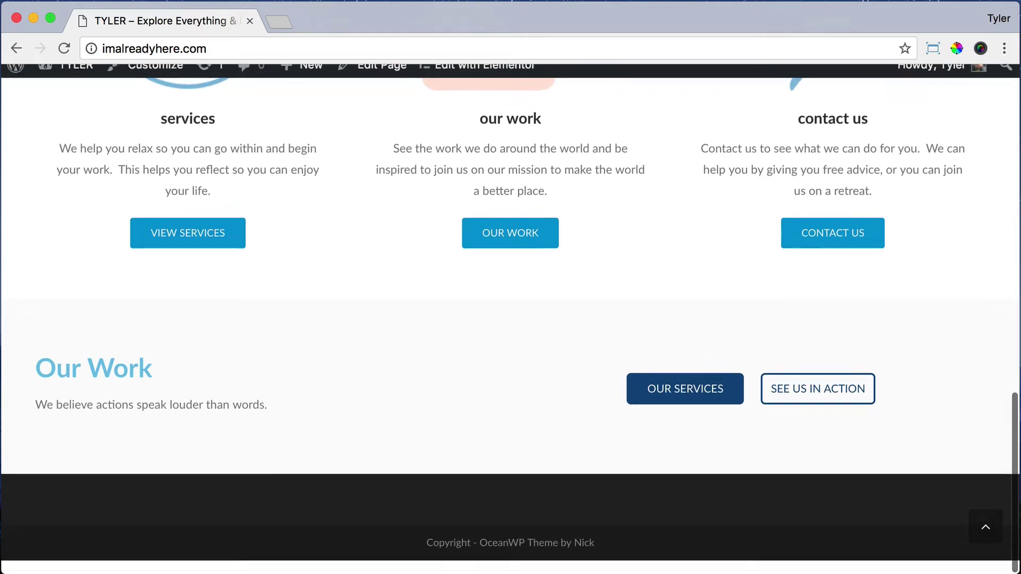
pyautogui.scroll(20, 510, 319)
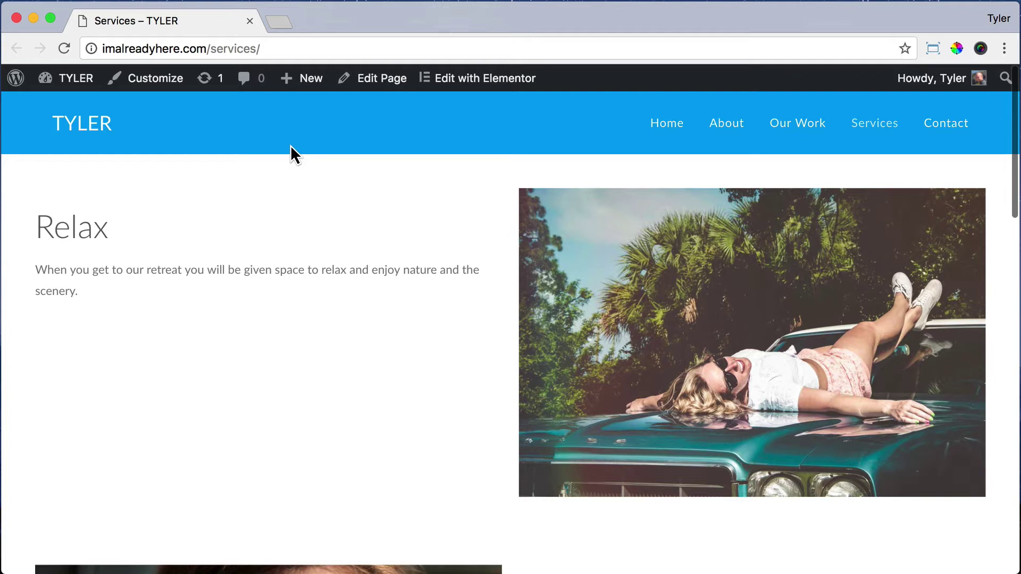
pyautogui.click(82, 123)
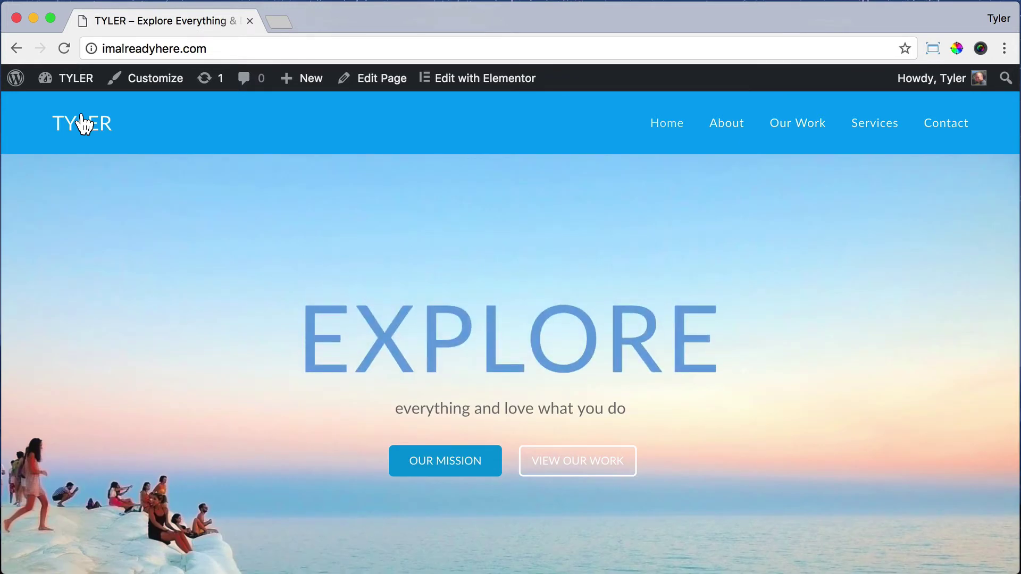
pyautogui.scroll(-12, 178, 298)
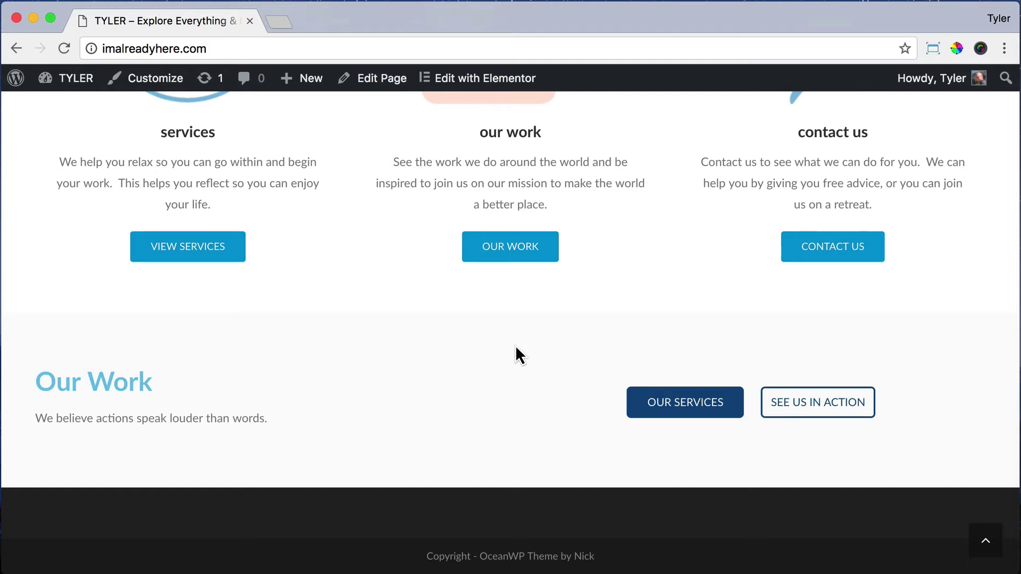
# Step: Open the home page in Elementor and save its left-aligned Our Work section to the library as "Call To Action Bottom"
pyautogui.click(478, 85)
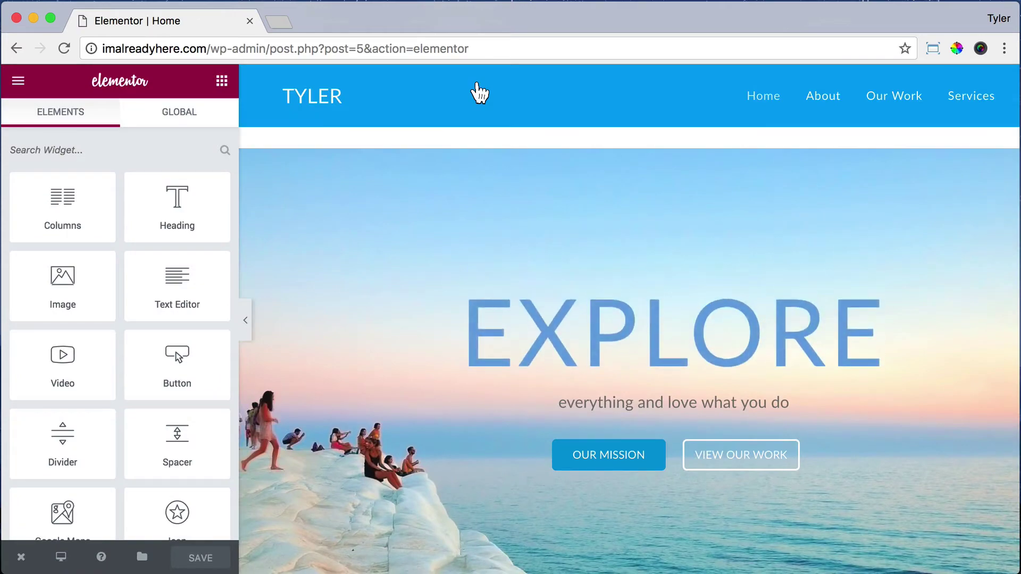
pyautogui.scroll(-20, 478, 93)
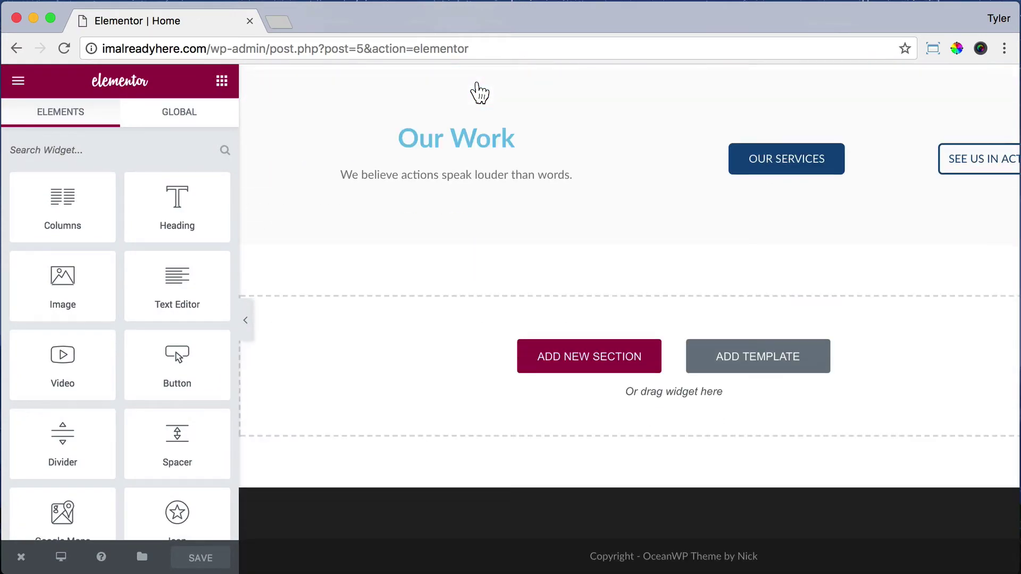
pyautogui.scroll(5, 478, 93)
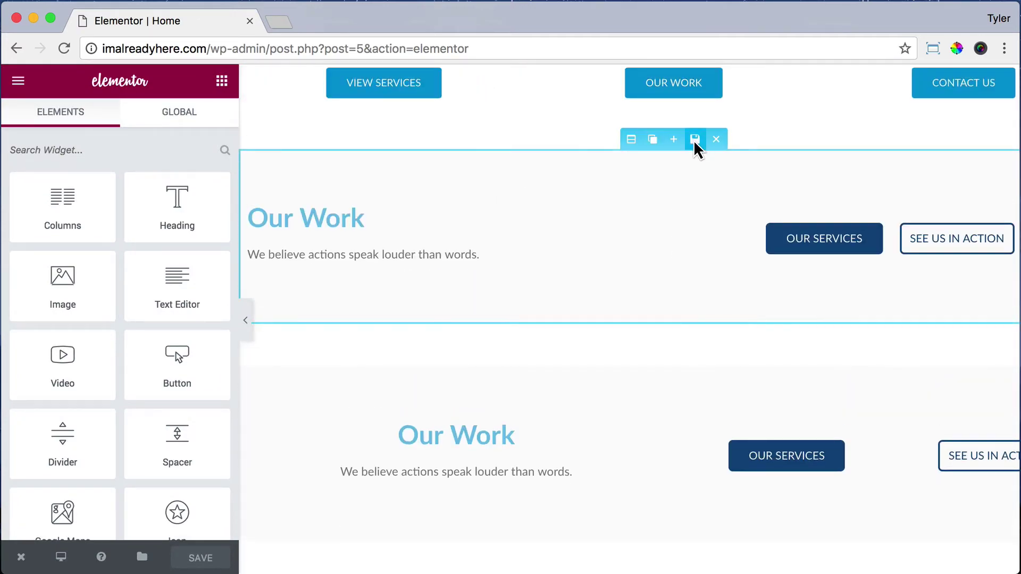
pyautogui.click(693, 140)
pyautogui.click(470, 360)
pyautogui.write('Call To Action B')
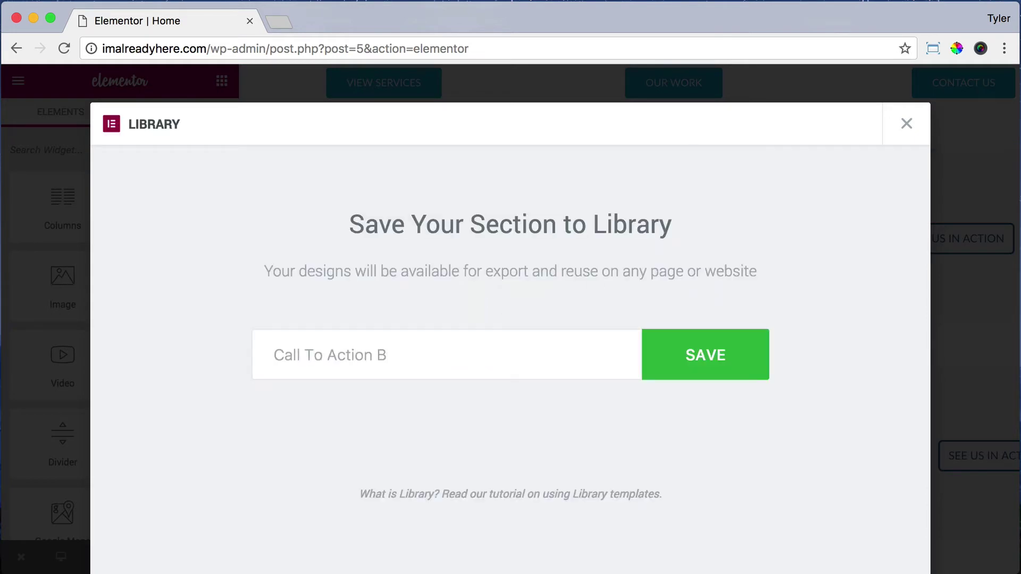
pyautogui.write('ottom')
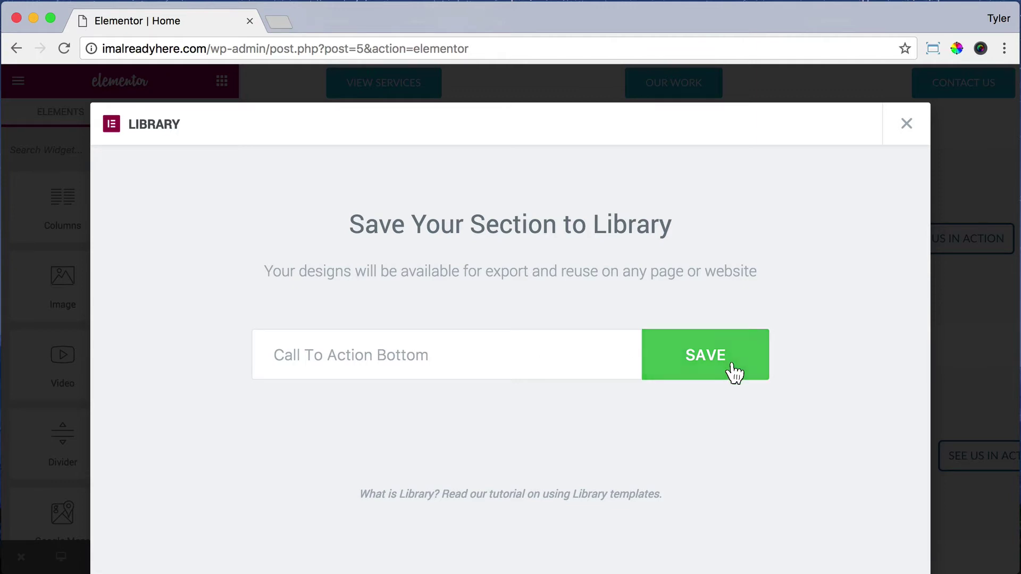
pyautogui.click(726, 368)
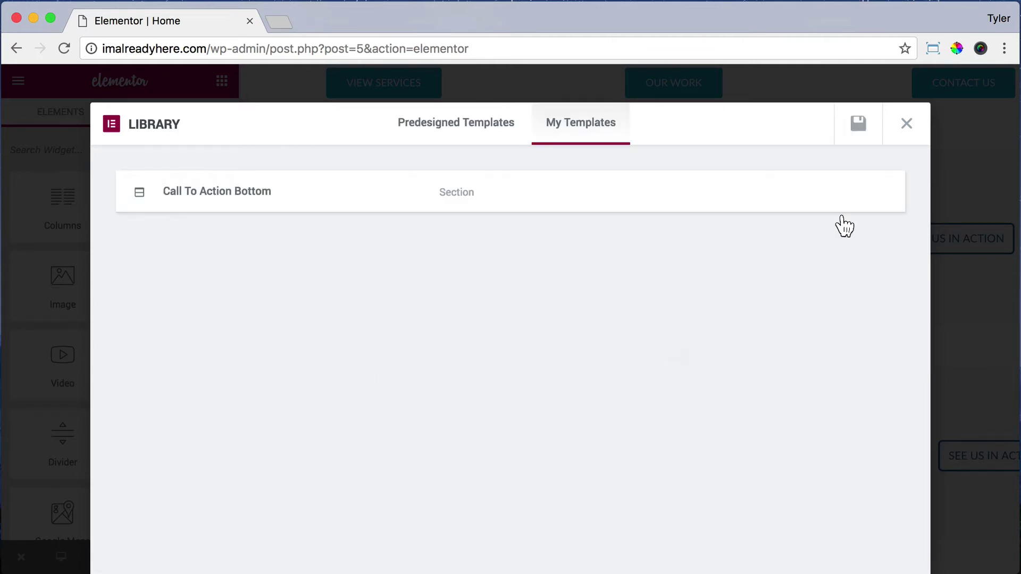
pyautogui.click(905, 125)
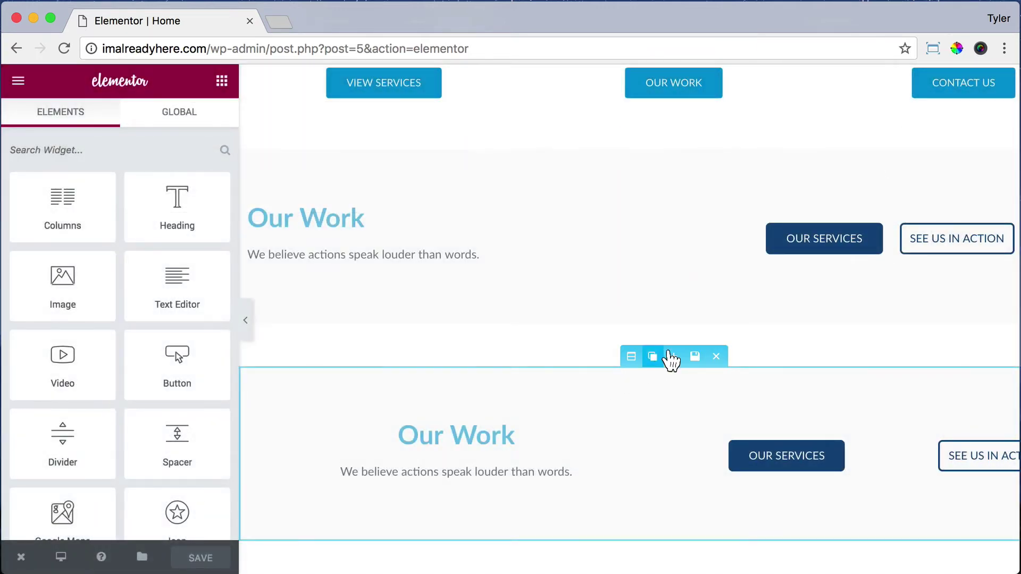
# Step: Save the centered Our Work section to the library as "Call To Action Bottom - Mobile"
pyautogui.click(695, 357)
pyautogui.click(485, 334)
pyautogui.write('Call To Action Bottom - Mobile')
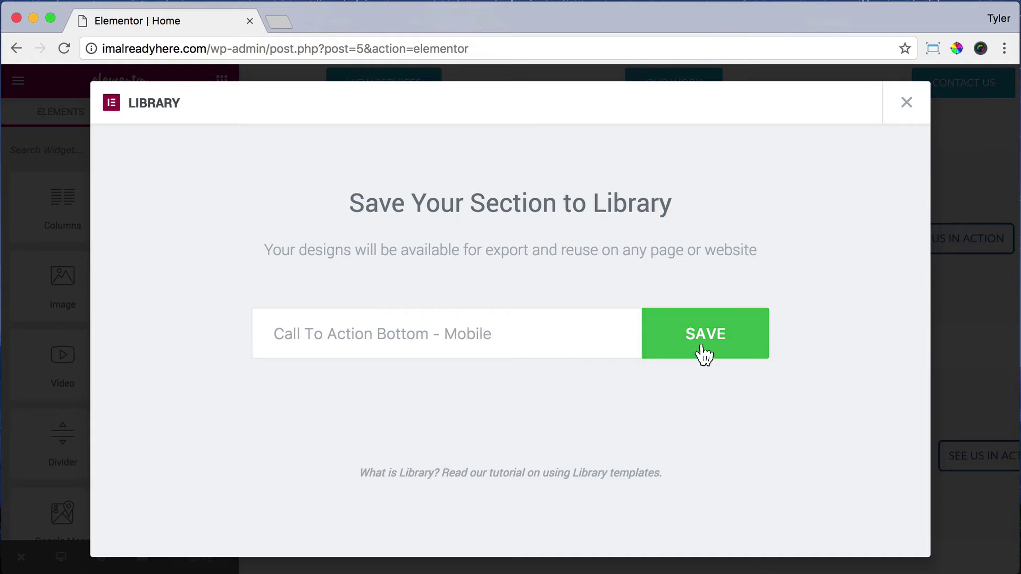
pyautogui.click(703, 349)
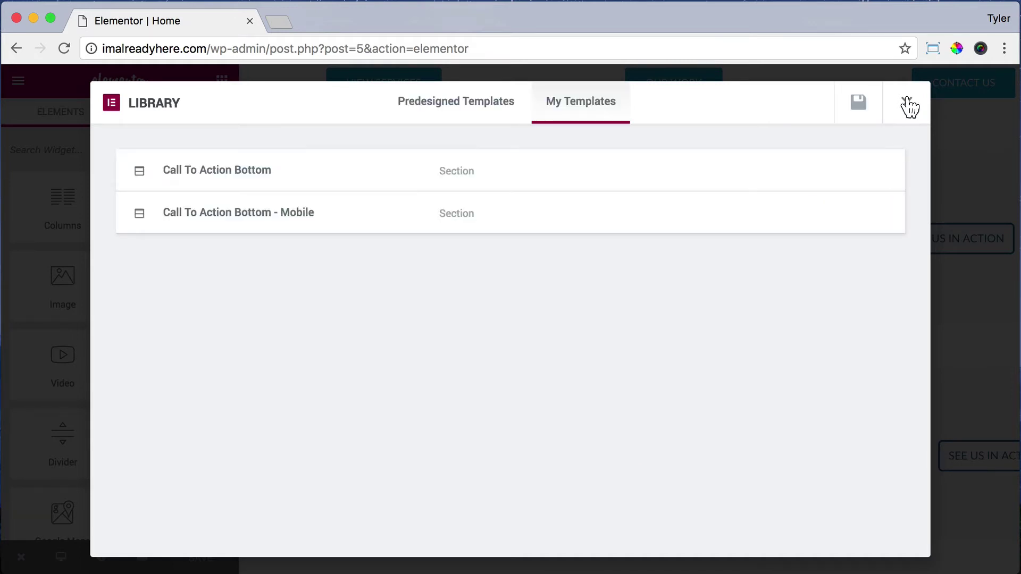
pyautogui.click(908, 104)
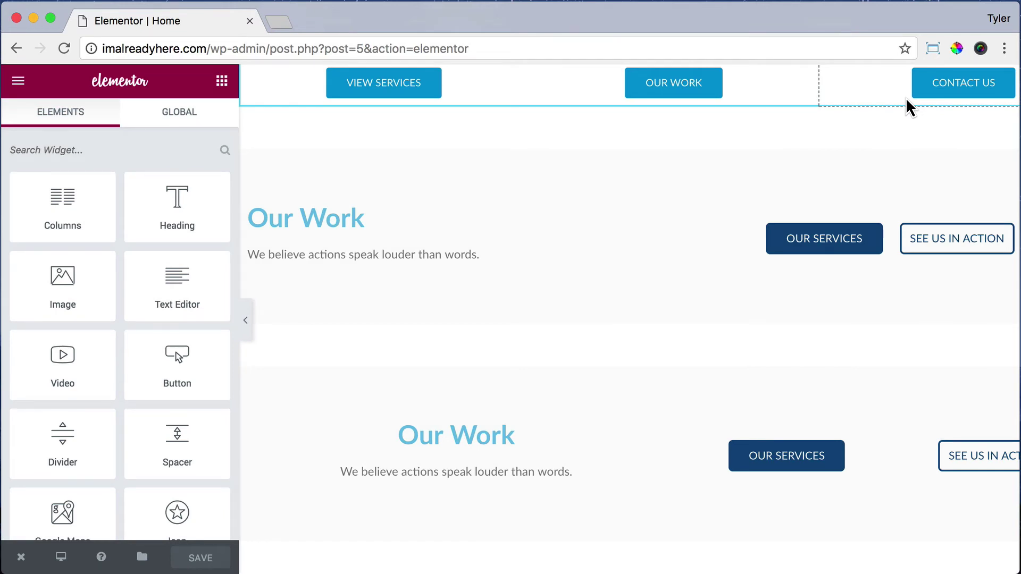
# Step: Leave the home page editor, go to the live Services page and open it for editing in Elementor
pyautogui.moveTo(19, 558)
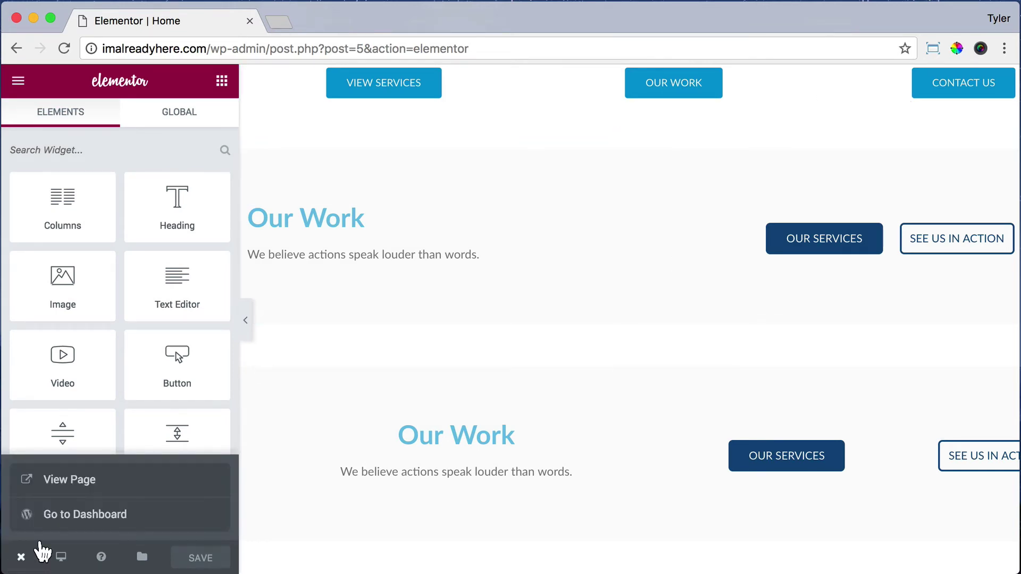
pyautogui.click(91, 484)
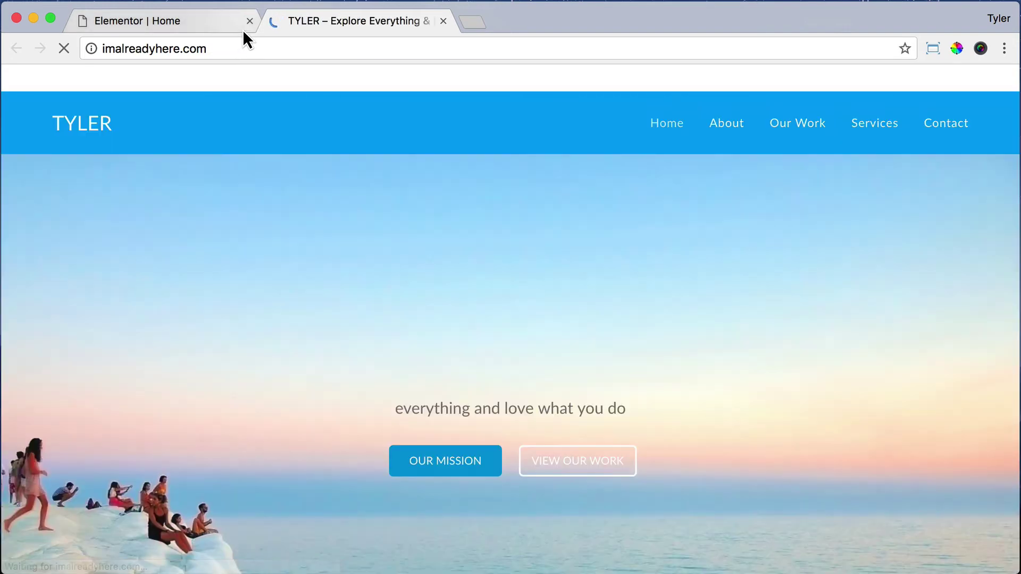
pyautogui.click(247, 22)
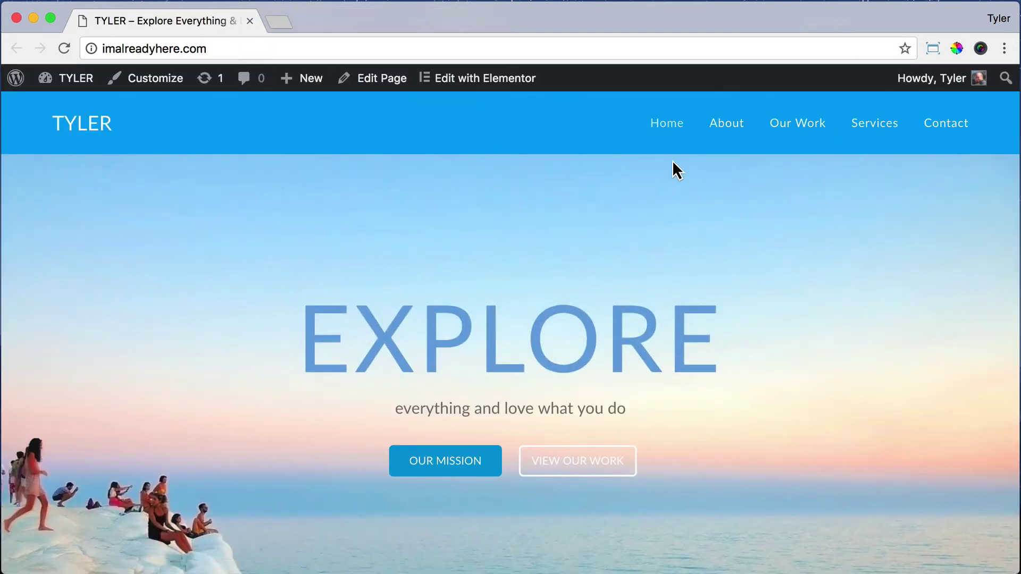
pyautogui.click(864, 127)
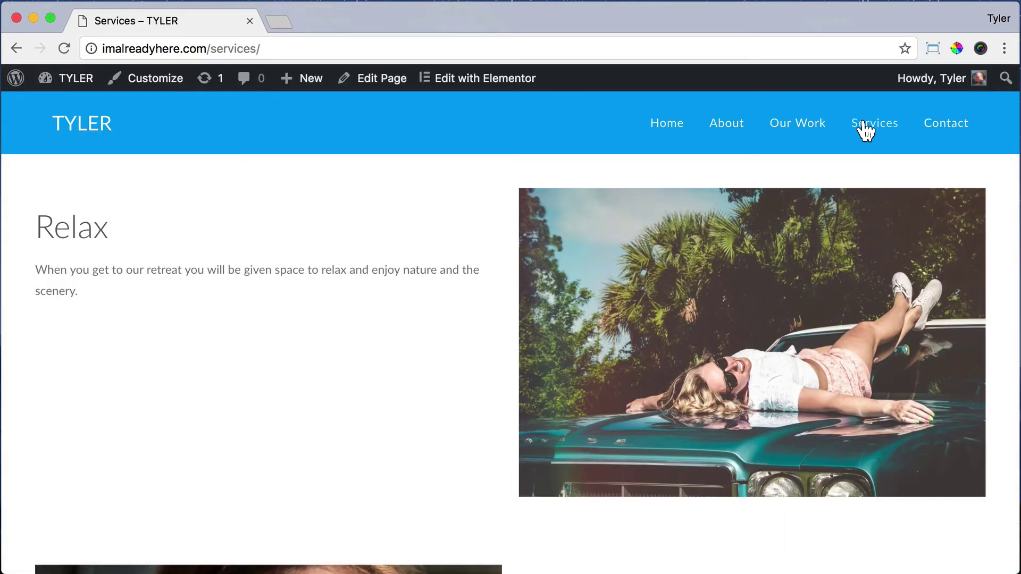
pyautogui.scroll(-15, 563, 259)
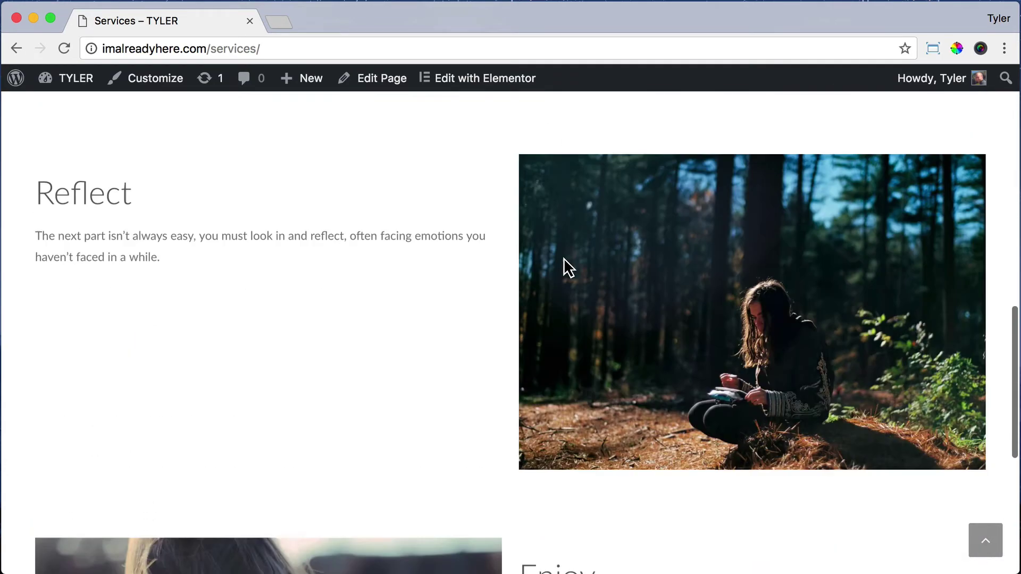
pyautogui.scroll(-7, 564, 259)
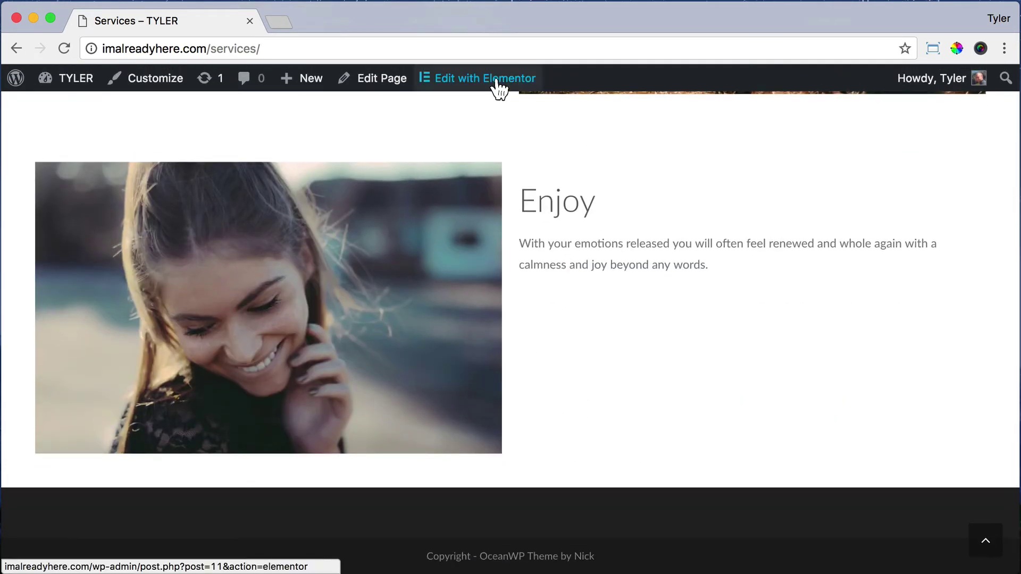
pyautogui.click(498, 79)
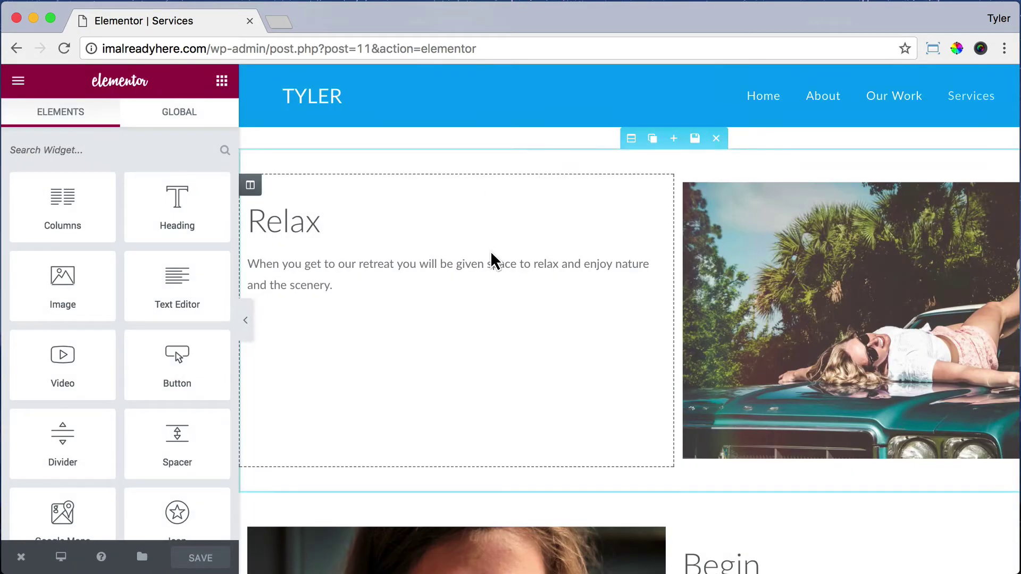
# Step: Insert the saved "Call To Action Bottom" section from the template library below the Enjoy section
pyautogui.scroll(-10, 490, 251)
pyautogui.click(143, 561)
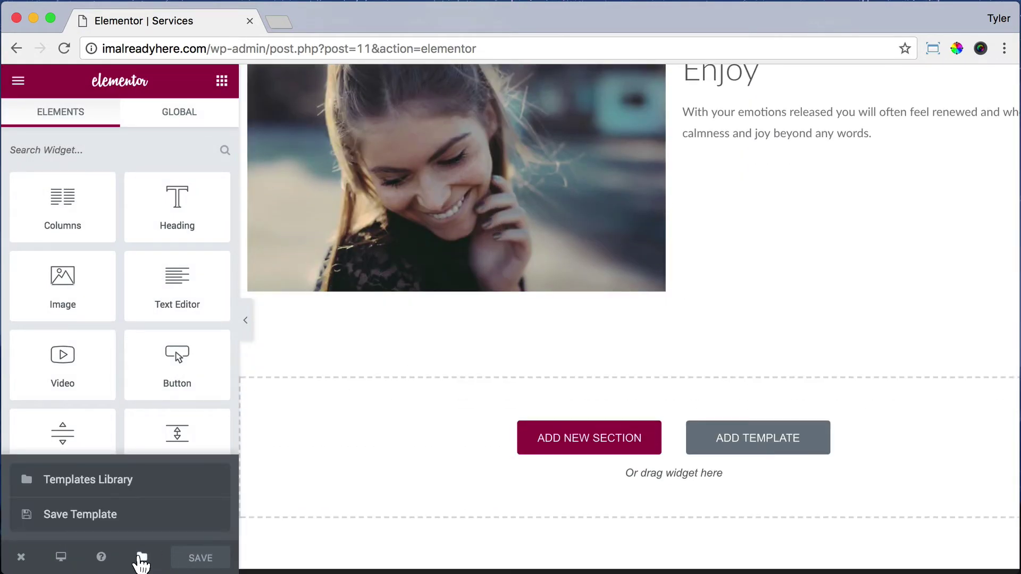
pyautogui.click(122, 481)
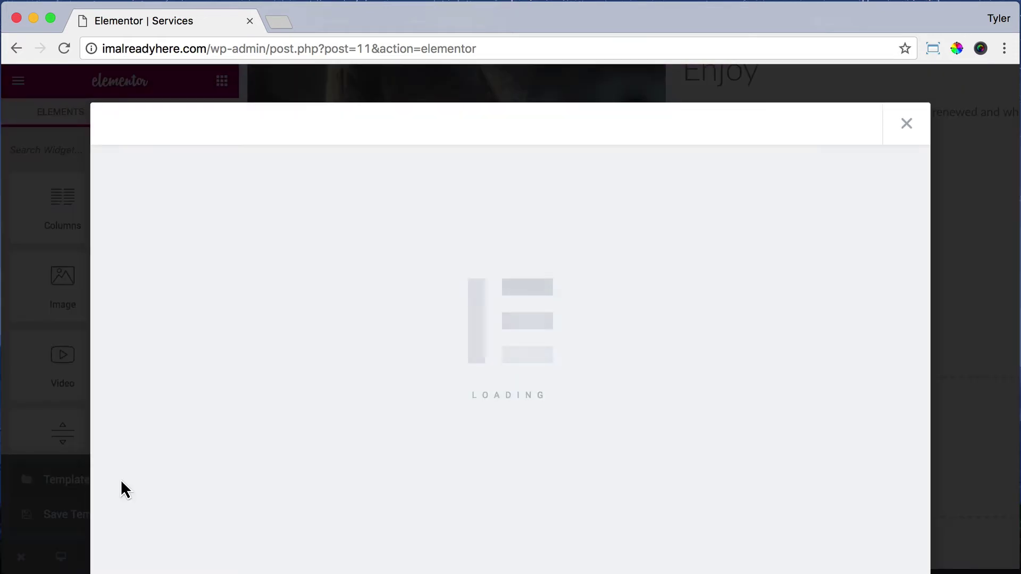
pyautogui.click(589, 130)
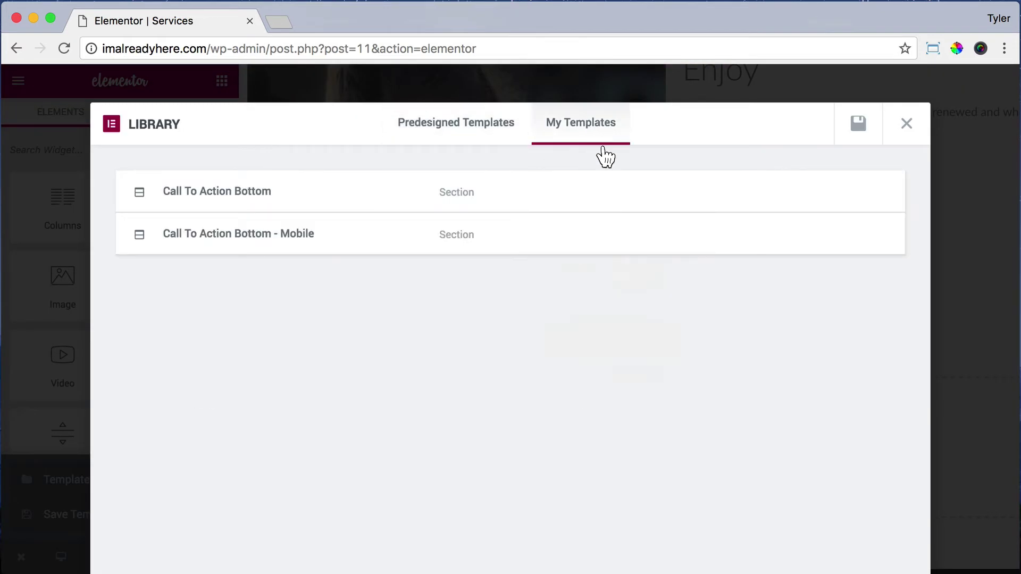
pyautogui.moveTo(759, 193)
pyautogui.click(851, 200)
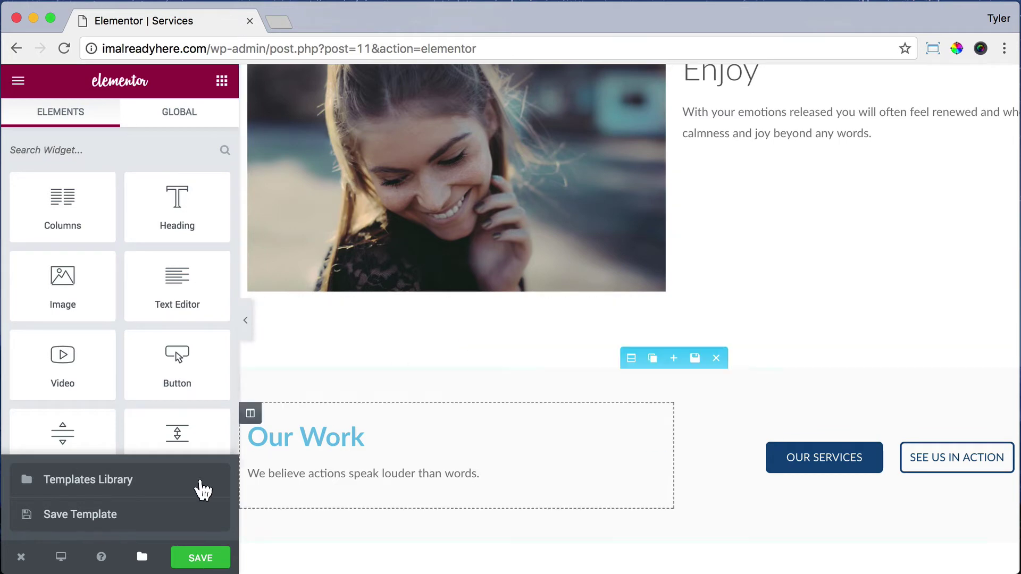
# Step: Insert the saved "Call To Action Bottom - Mobile" section from the template library at the end of the page
pyautogui.click(141, 558)
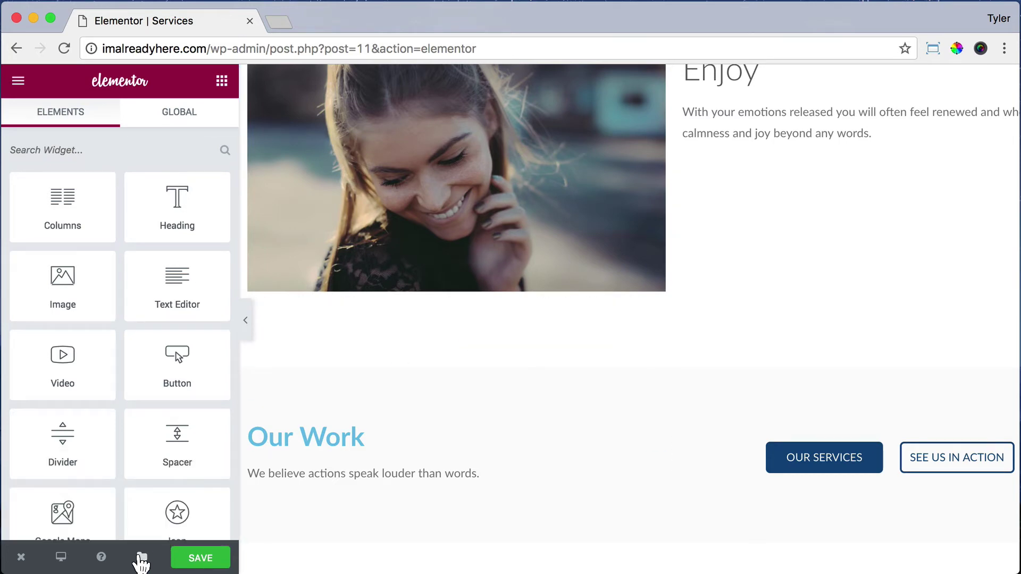
pyautogui.click(141, 558)
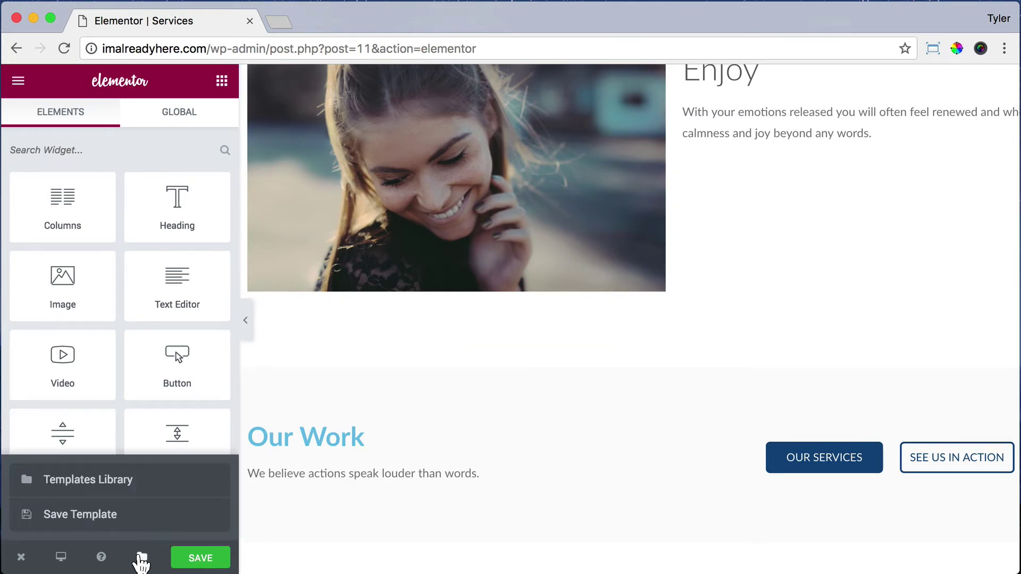
pyautogui.click(151, 489)
pyautogui.click(599, 109)
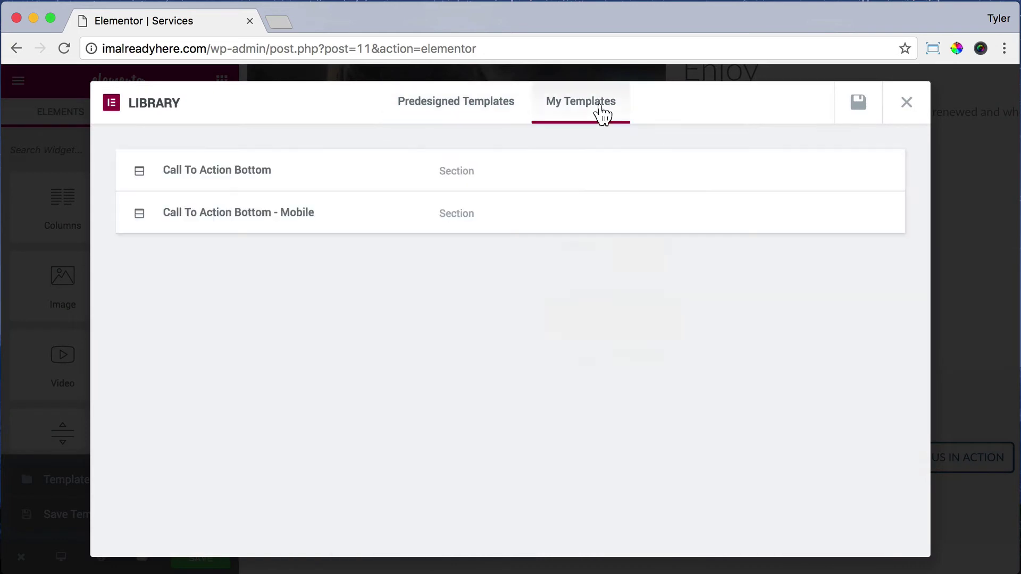
pyautogui.moveTo(681, 228)
pyautogui.click(830, 219)
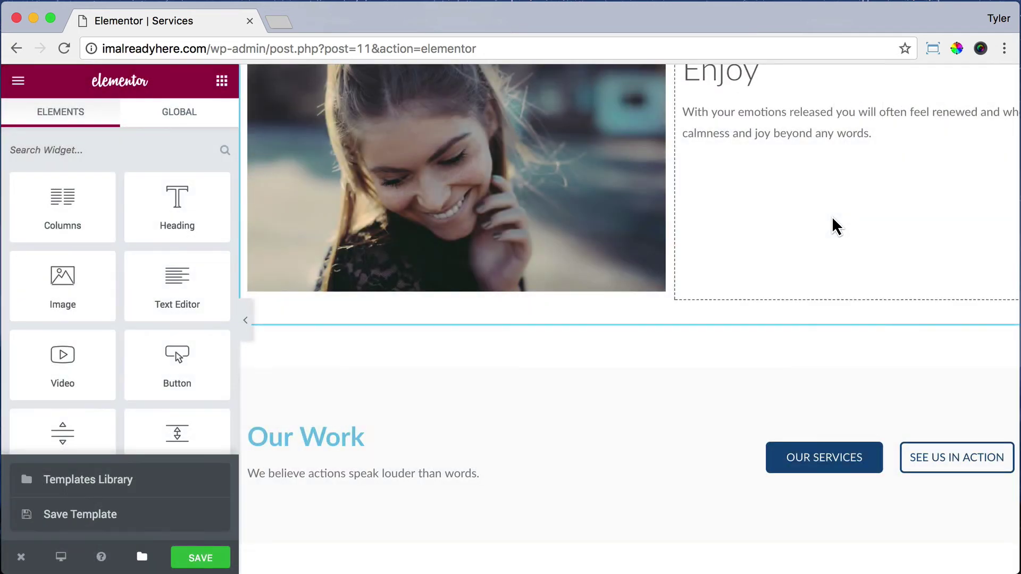
# Step: Set the background color of the left-aligned Our Work section to white, #ffffff
pyautogui.scroll(2, 833, 224)
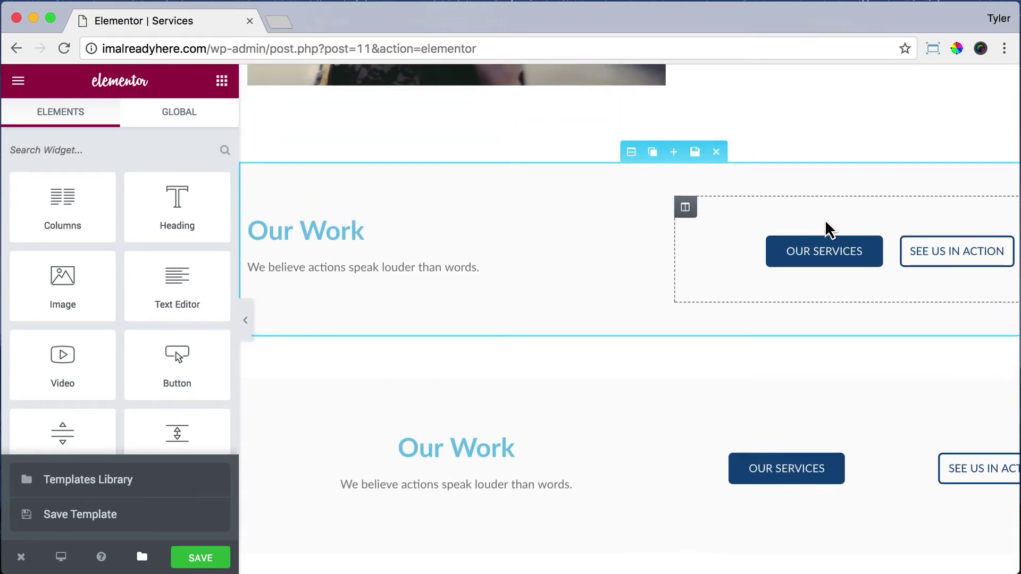
pyautogui.click(631, 153)
pyautogui.click(117, 127)
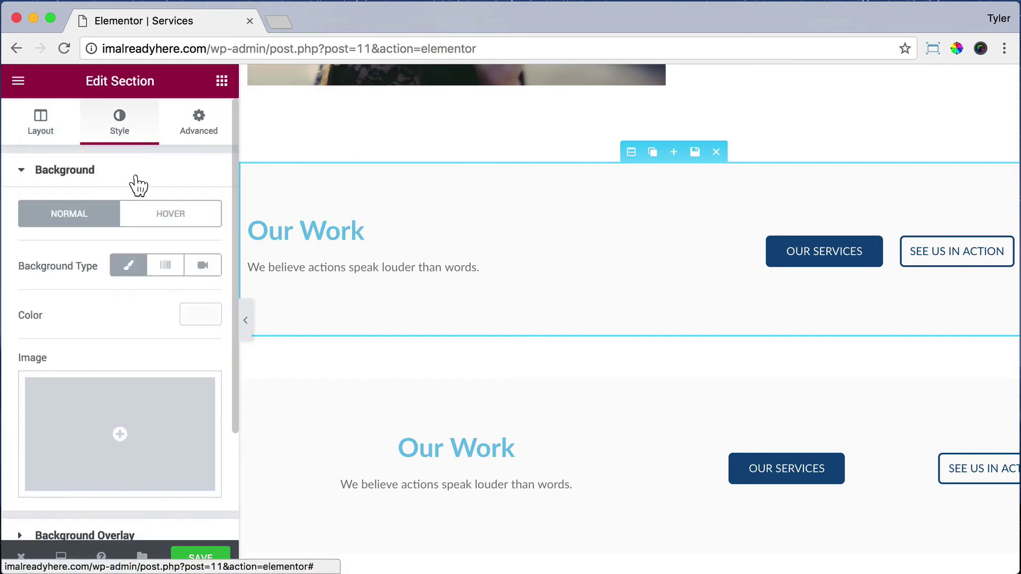
pyautogui.click(195, 318)
pyautogui.moveTo(110, 389); pyautogui.dragTo(20, 336)
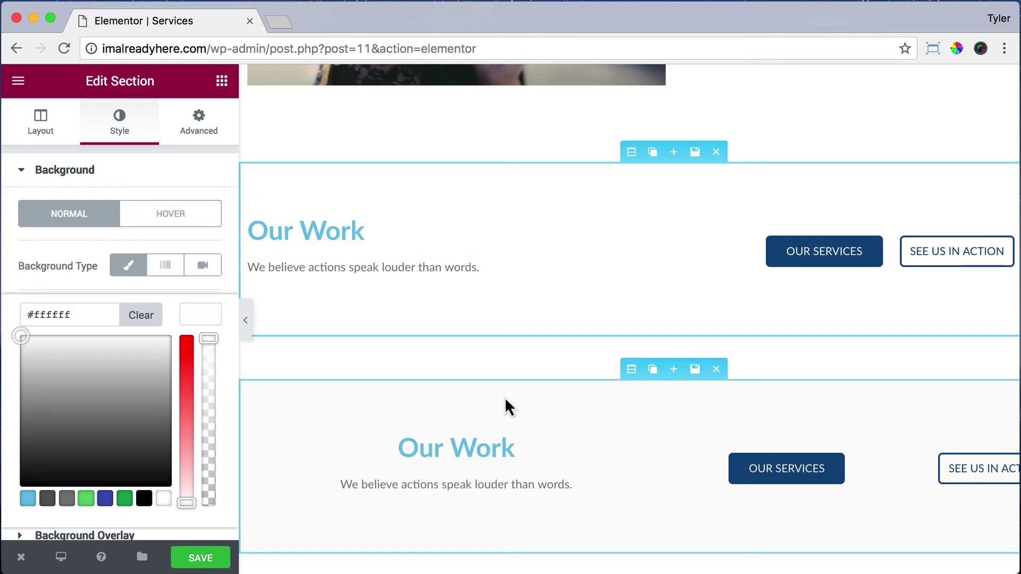
# Step: Set the background color of the centered Our Work section to white, #ffffff
pyautogui.click(630, 370)
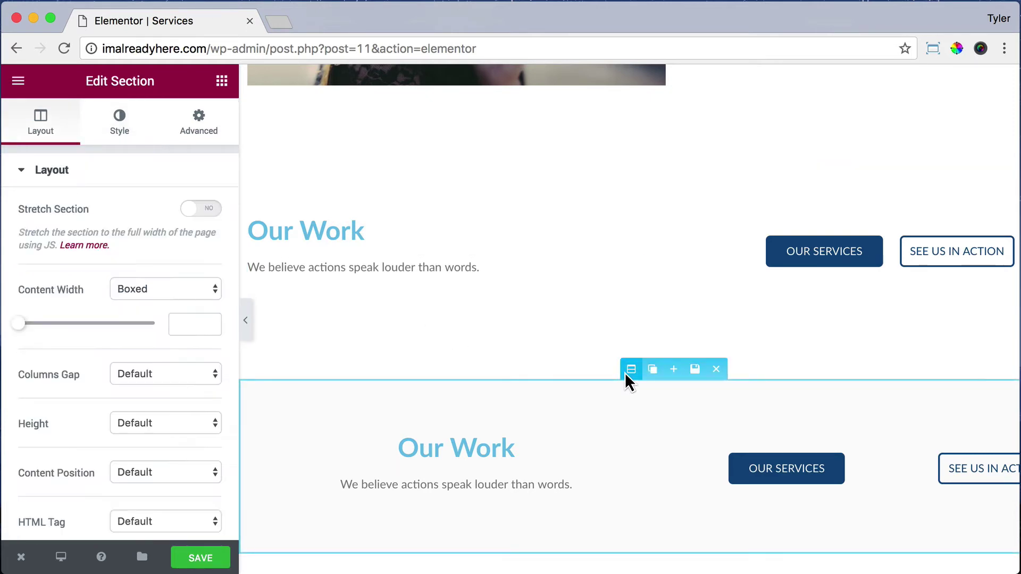
pyautogui.click(119, 127)
pyautogui.click(200, 318)
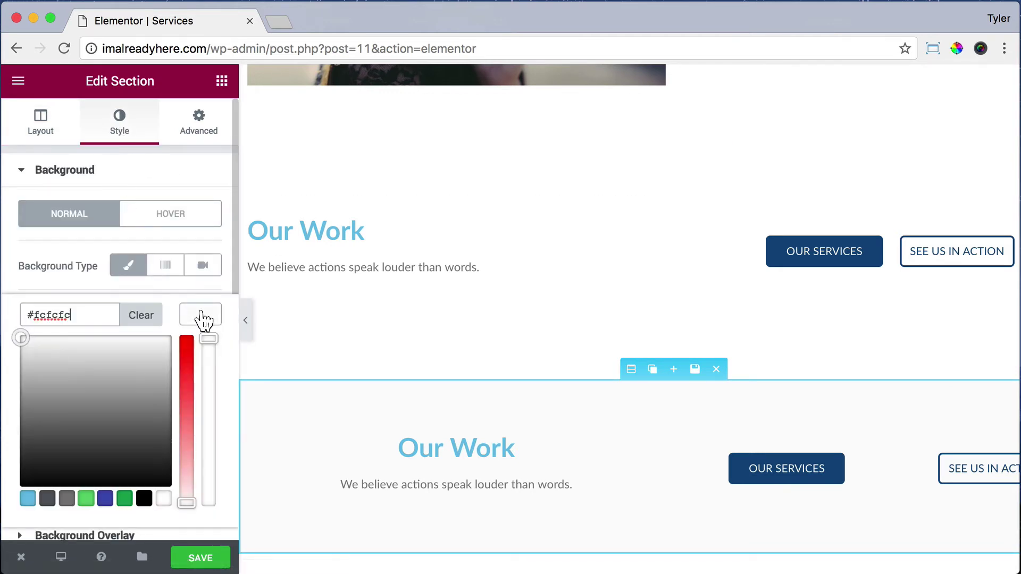
pyautogui.moveTo(82, 396); pyautogui.dragTo(21, 336)
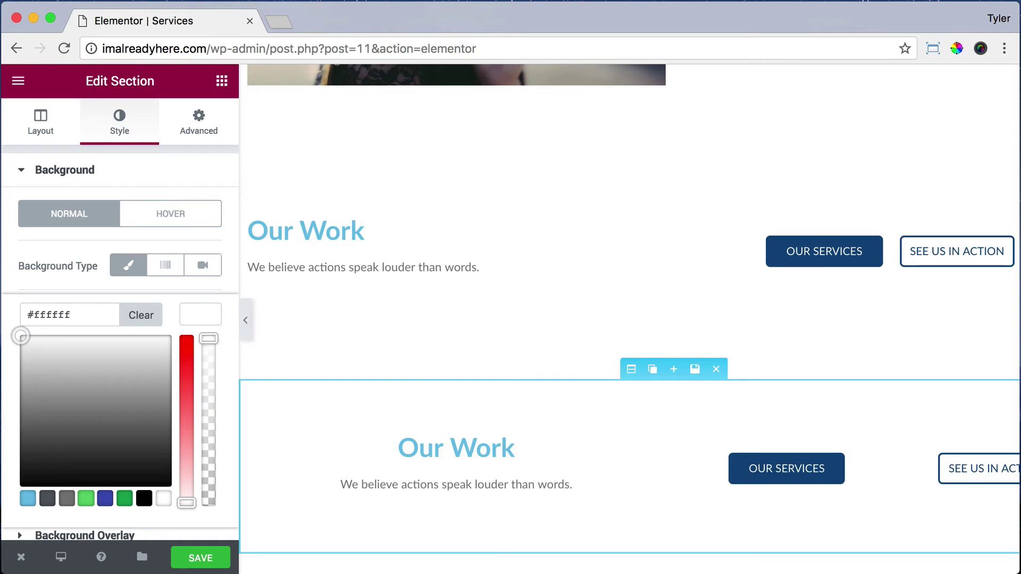
# Step: Change the heading of the left-aligned call-to-action section to "Schedule a Visit"
pyautogui.click(319, 231)
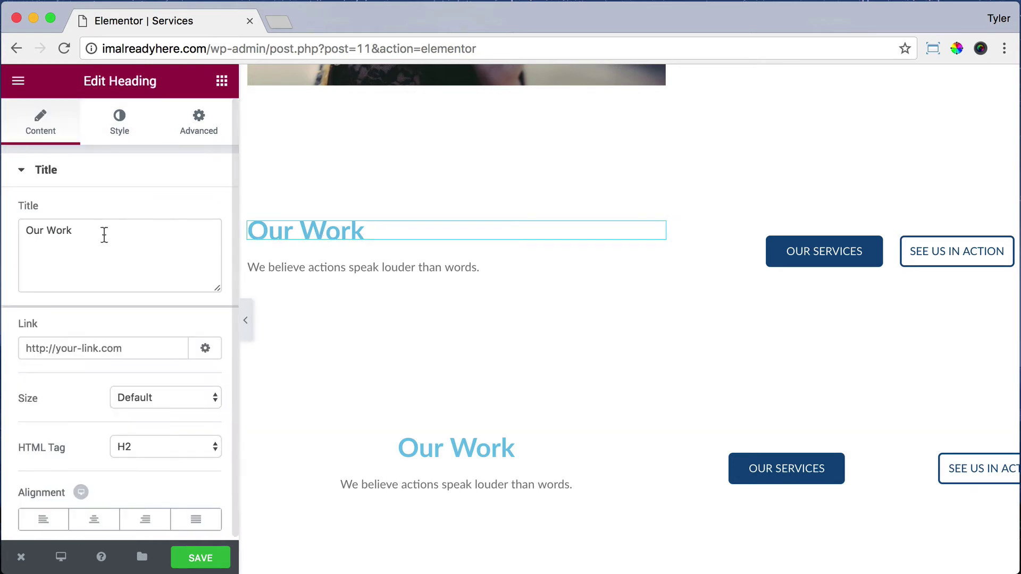
pyautogui.moveTo(104, 235); pyautogui.dragTo(14, 227)
pyautogui.write('Sc')
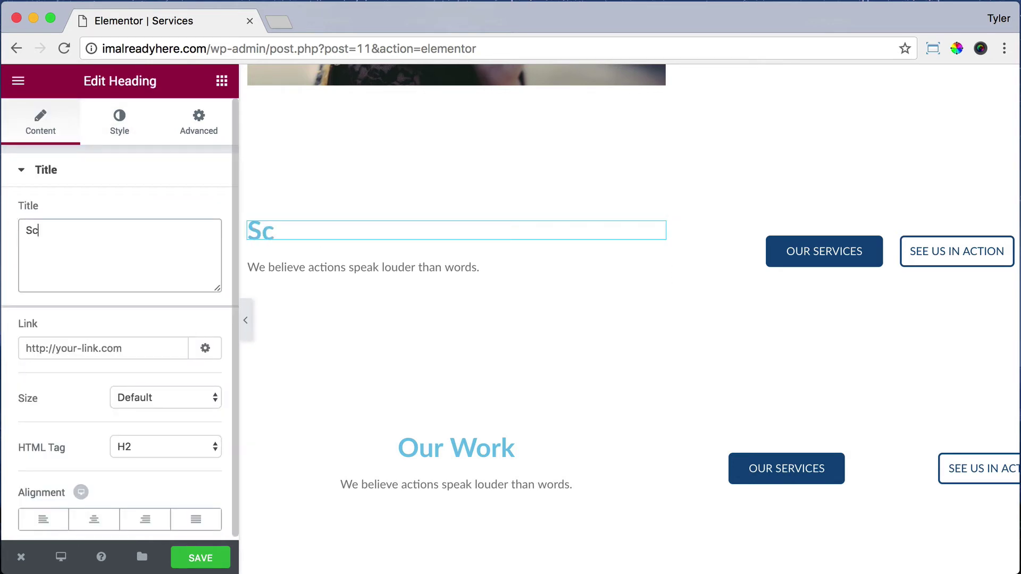
pyautogui.write('hedule a ')
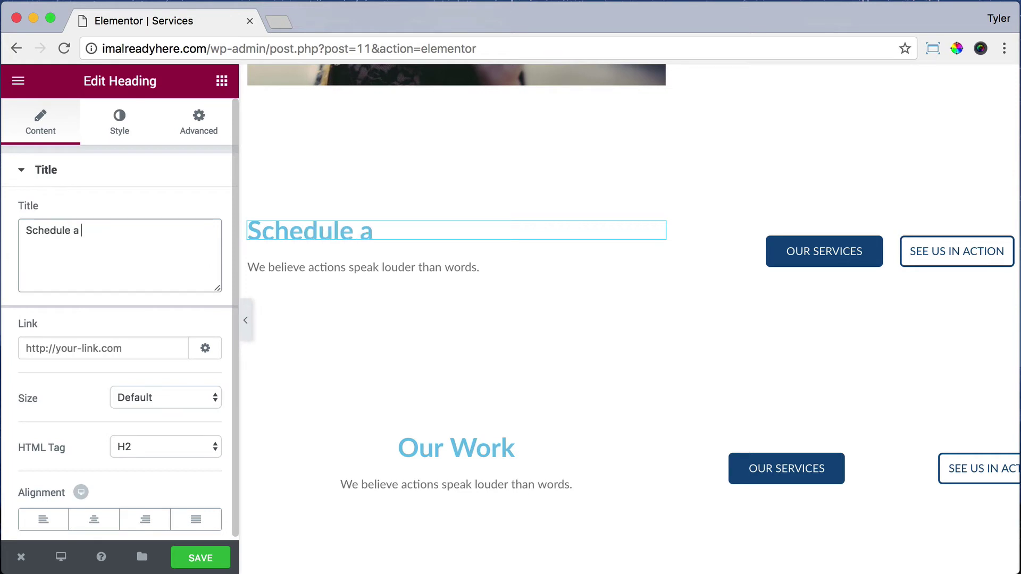
pyautogui.write('Visit')
# Step: Set the text color of the Schedule a Visit heading to #5e5e5e
pyautogui.click(120, 117)
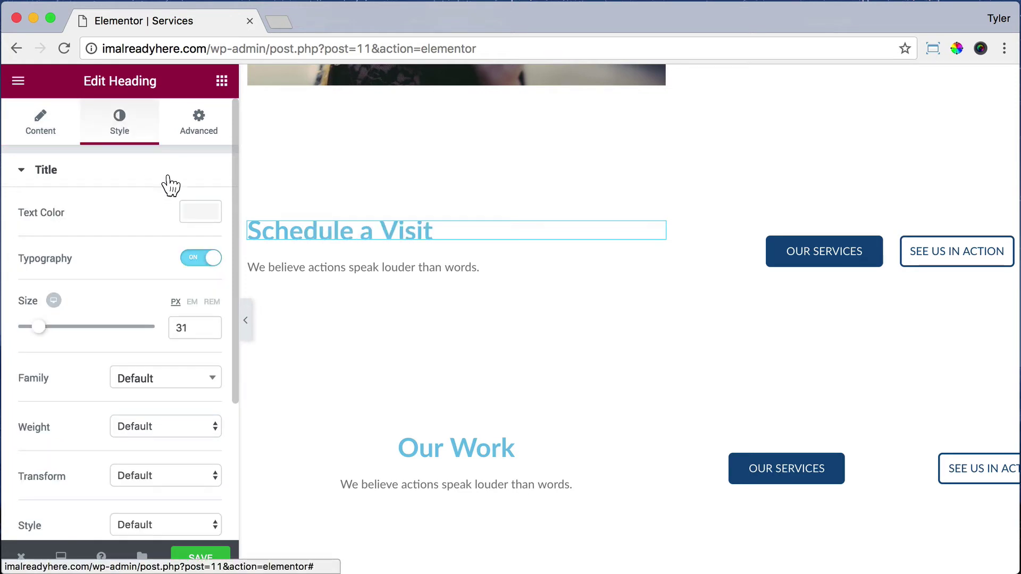
pyautogui.click(191, 215)
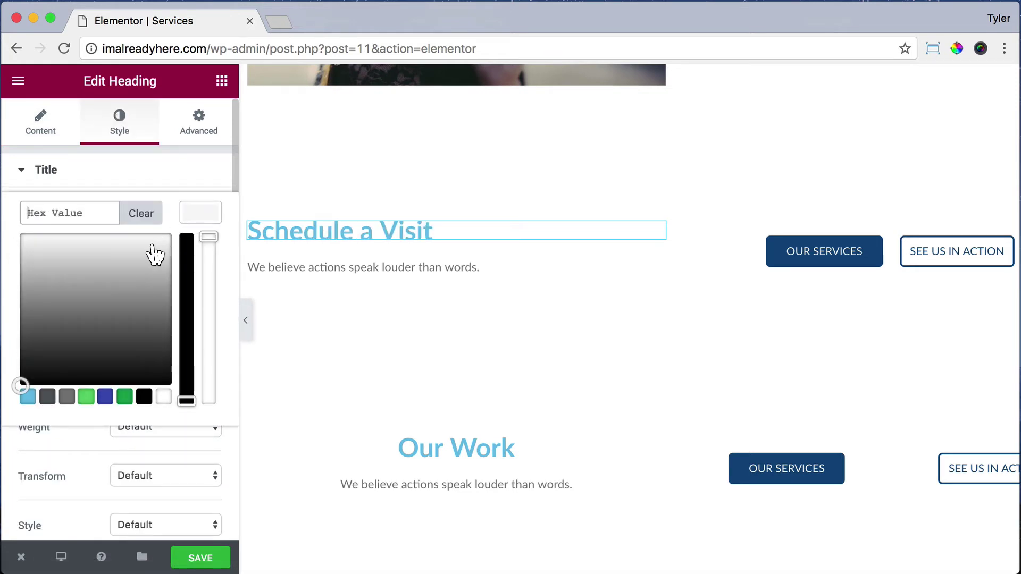
pyautogui.write('#5e5e5e')
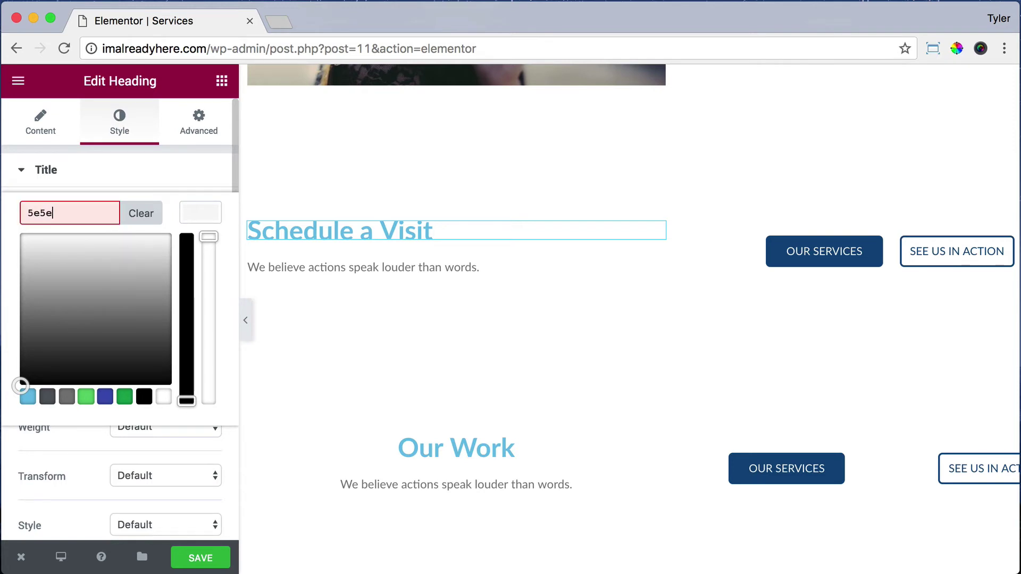
pyautogui.click(200, 178)
pyautogui.click(136, 173)
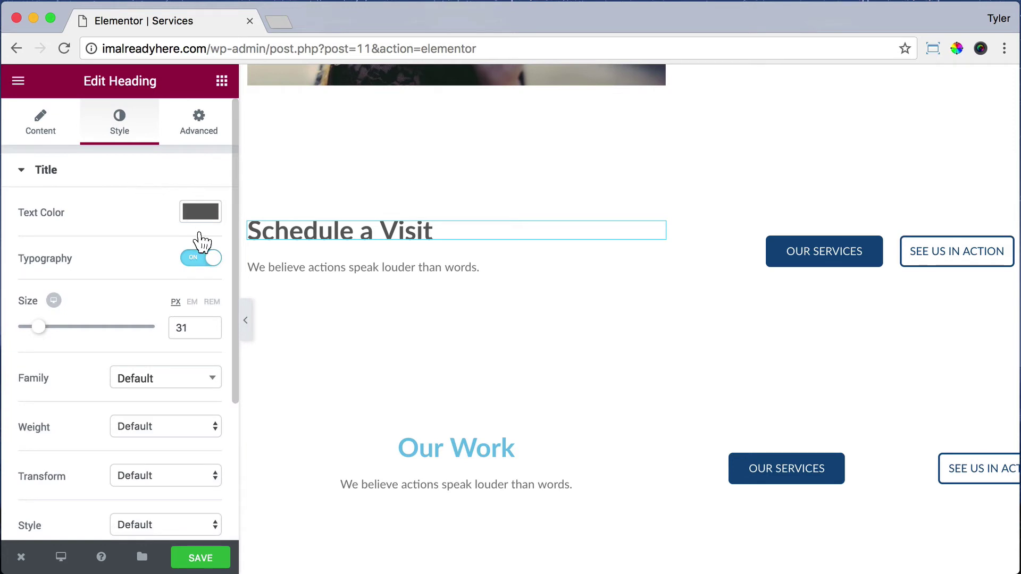
# Step: Set the Schedule a Visit heading's font size to 37 px and its weight to 500
pyautogui.moveTo(39, 328); pyautogui.dragTo(44, 331)
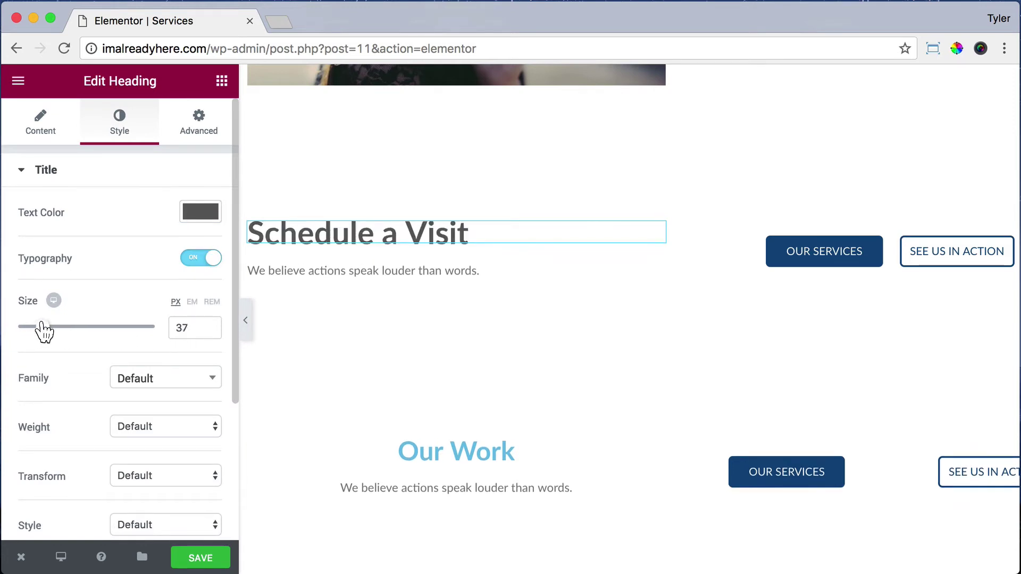
pyautogui.click(185, 390)
pyautogui.click(183, 388)
pyautogui.click(176, 426)
pyautogui.click(176, 426)
pyautogui.click(157, 449)
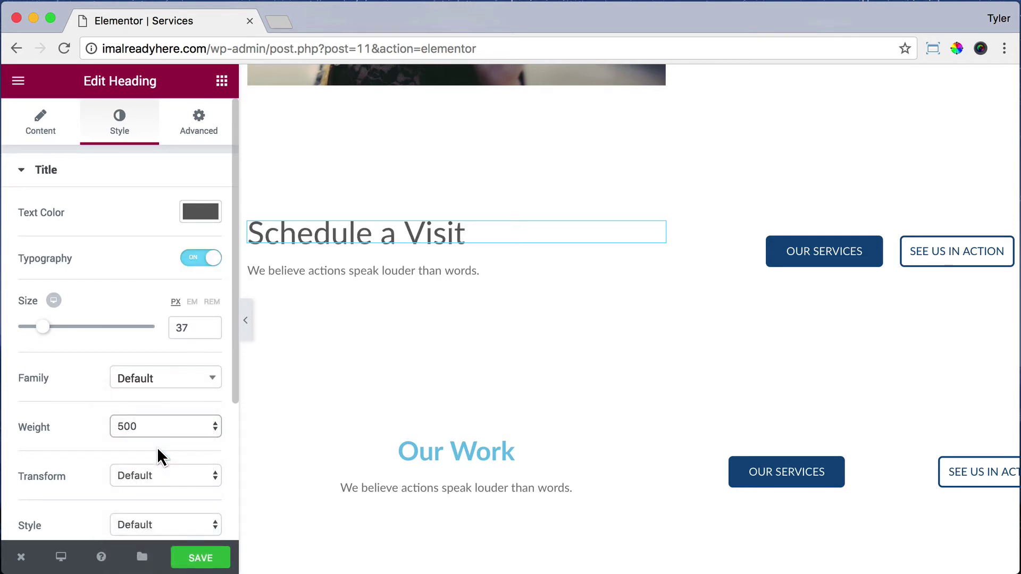
# Step: Replace the text under Schedule a Visit with "Call or email to schedule a 3 day retreat or check out our work."
pyautogui.click(303, 269)
pyautogui.tripleClick(21, 342)
pyautogui.write('Call ')
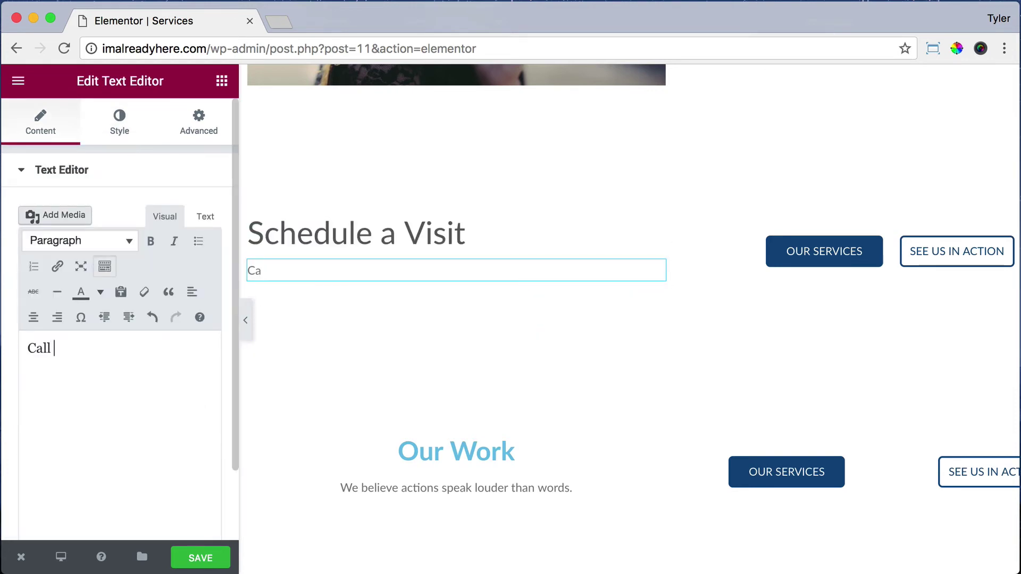
pyautogui.write('or email to schedule a 3 day re')
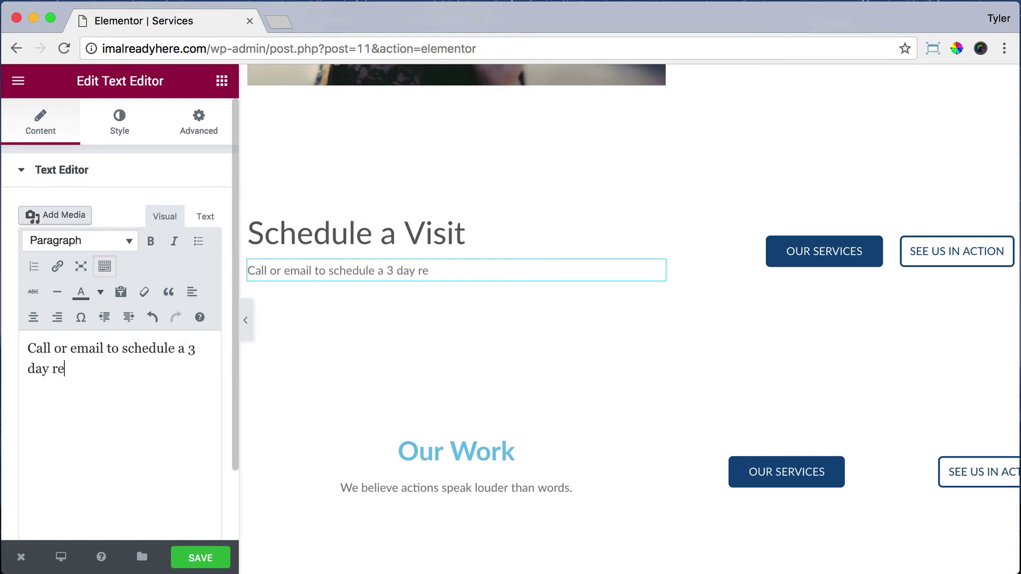
pyautogui.write('treat or check out our work.')
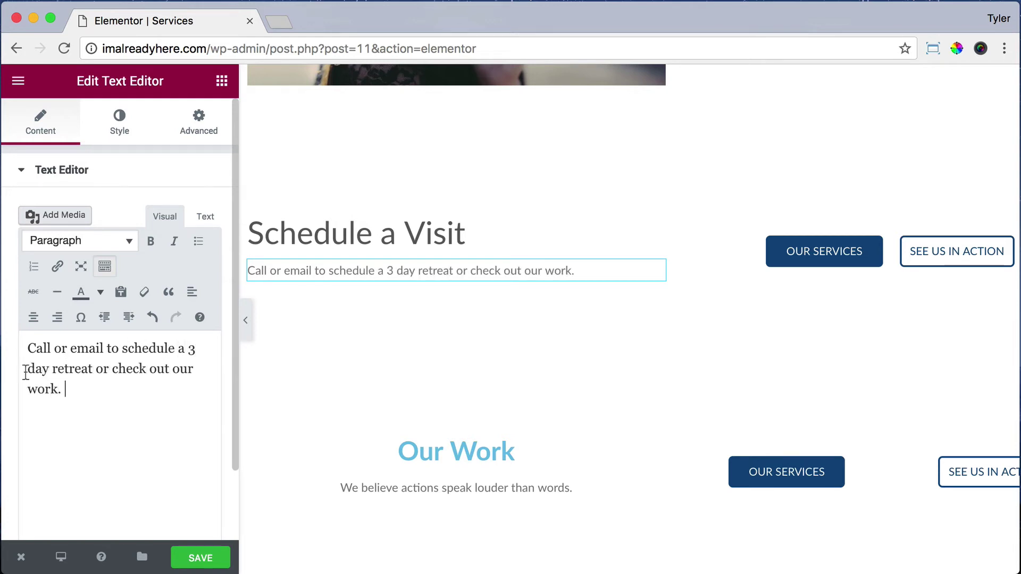
# Step: Copy the new call-to-action sentence and paste it over the text under the centered Our Work heading
pyautogui.moveTo(96, 396); pyautogui.dragTo(2, 334)
pyautogui.press('super+c')
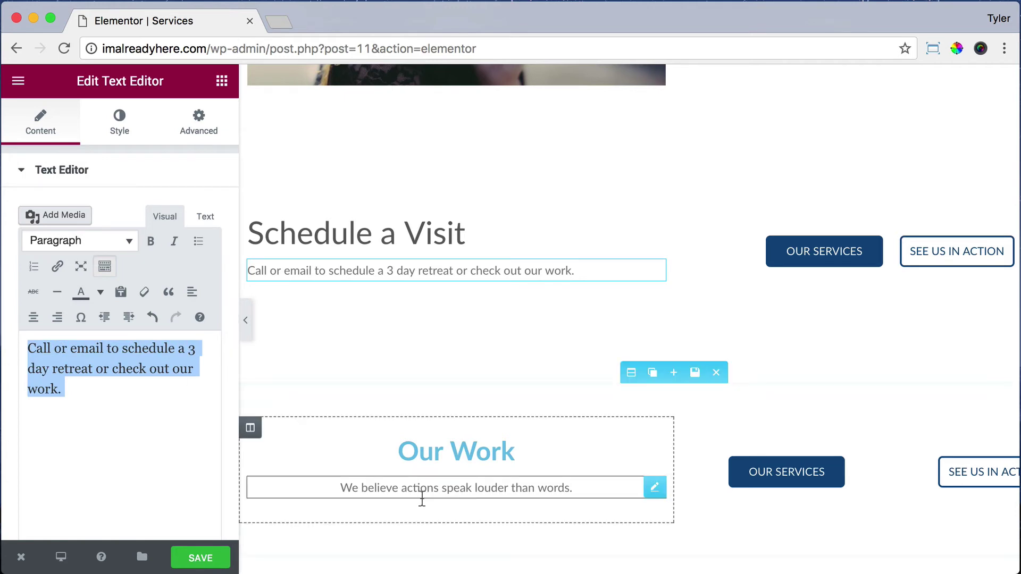
pyautogui.click(449, 488)
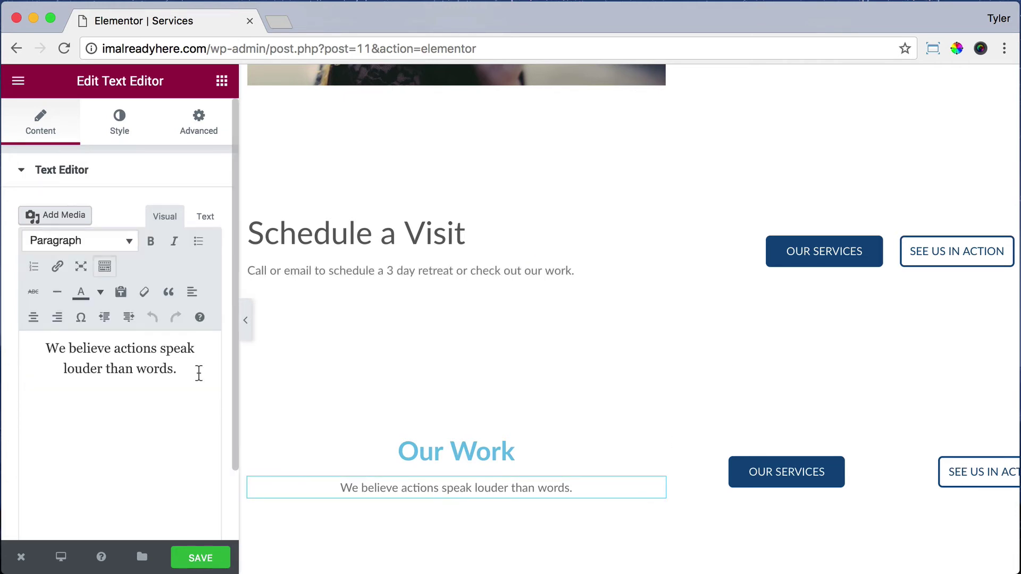
pyautogui.moveTo(198, 372); pyautogui.dragTo(19, 334)
pyautogui.press('super+v')
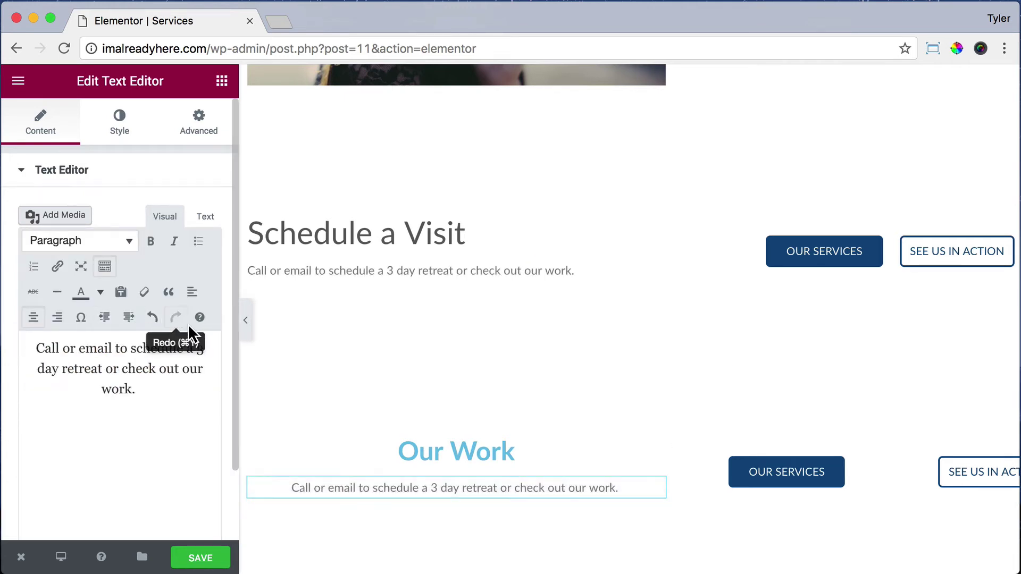
# Step: Duplicate the Schedule a Visit heading, move the copy under the centered Our Work heading and align it to the center
pyautogui.click(386, 245)
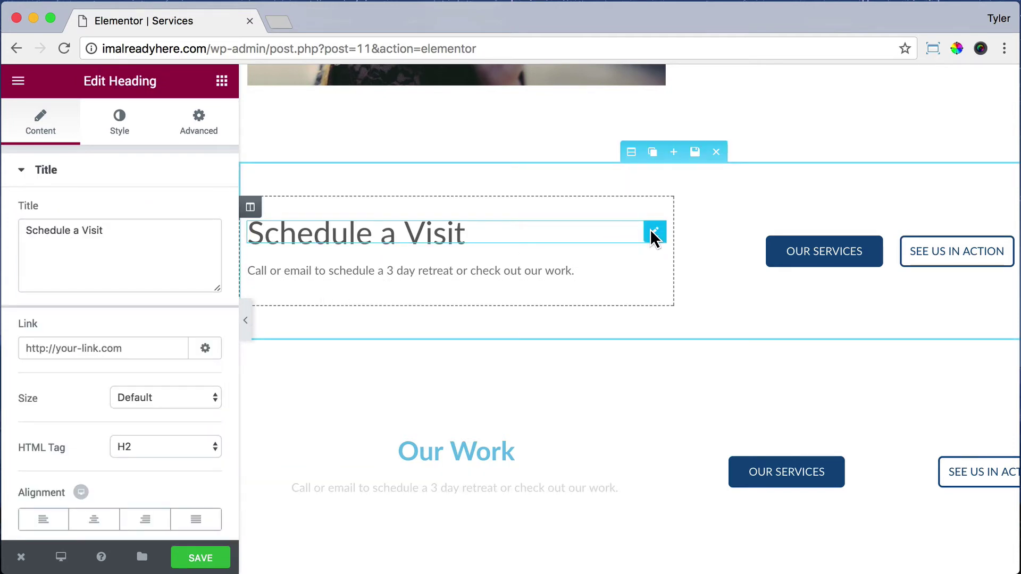
pyautogui.click(633, 232)
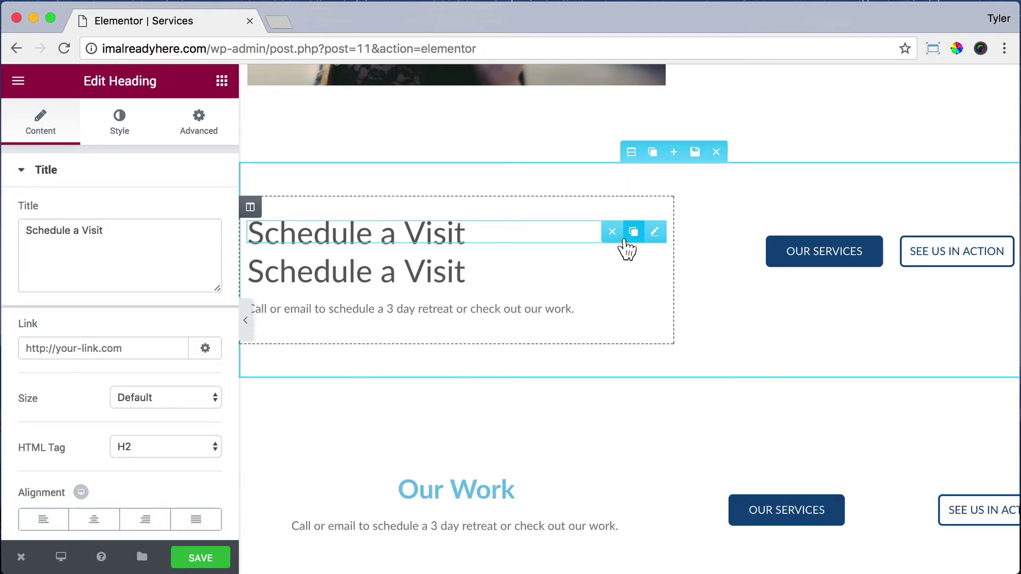
pyautogui.moveTo(519, 263); pyautogui.dragTo(474, 468)
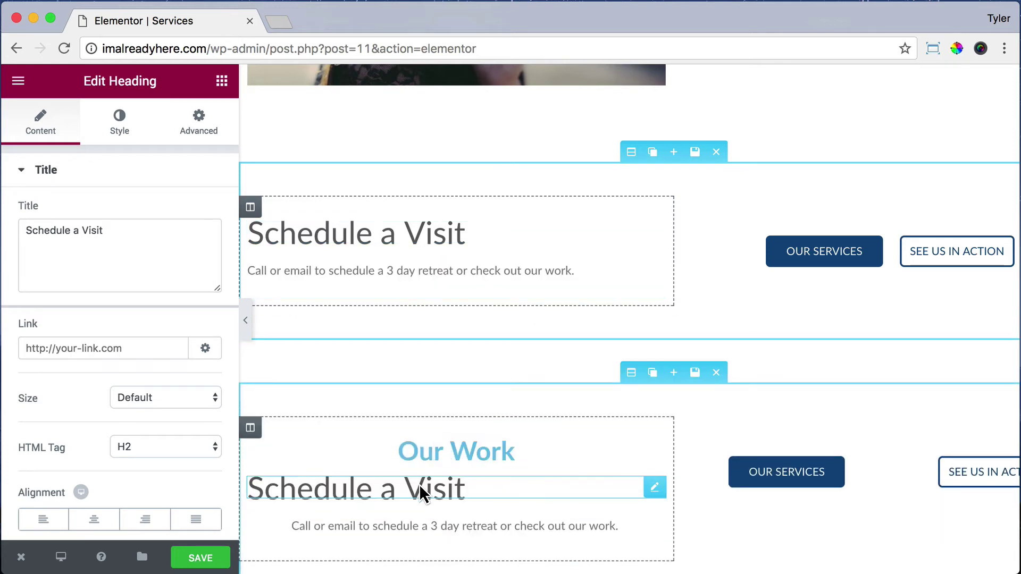
pyautogui.click(94, 520)
# Step: Delete the Our Work heading from the centered call-to-action section
pyautogui.click(467, 455)
pyautogui.moveTo(650, 453)
pyautogui.click(612, 453)
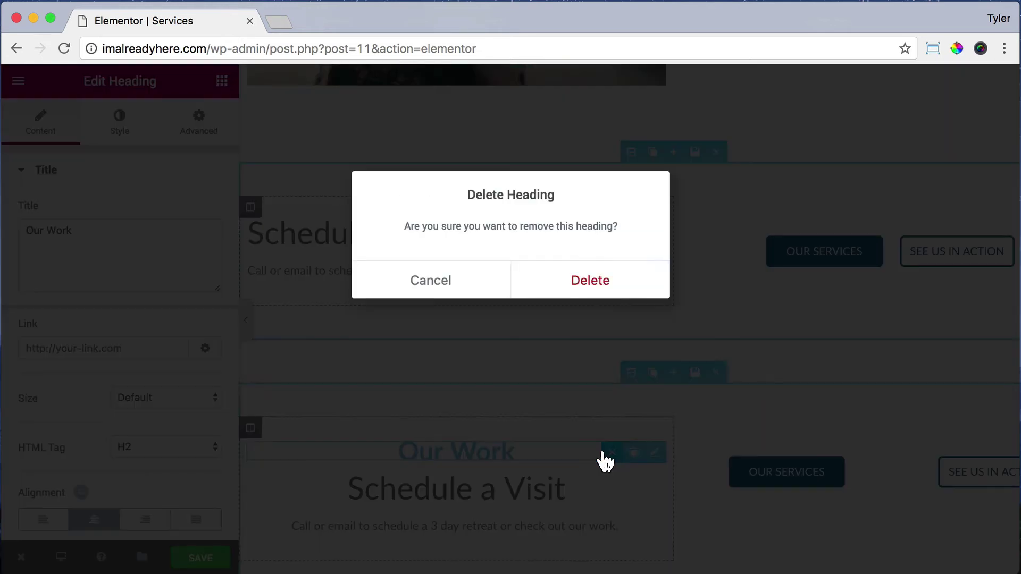
pyautogui.click(598, 286)
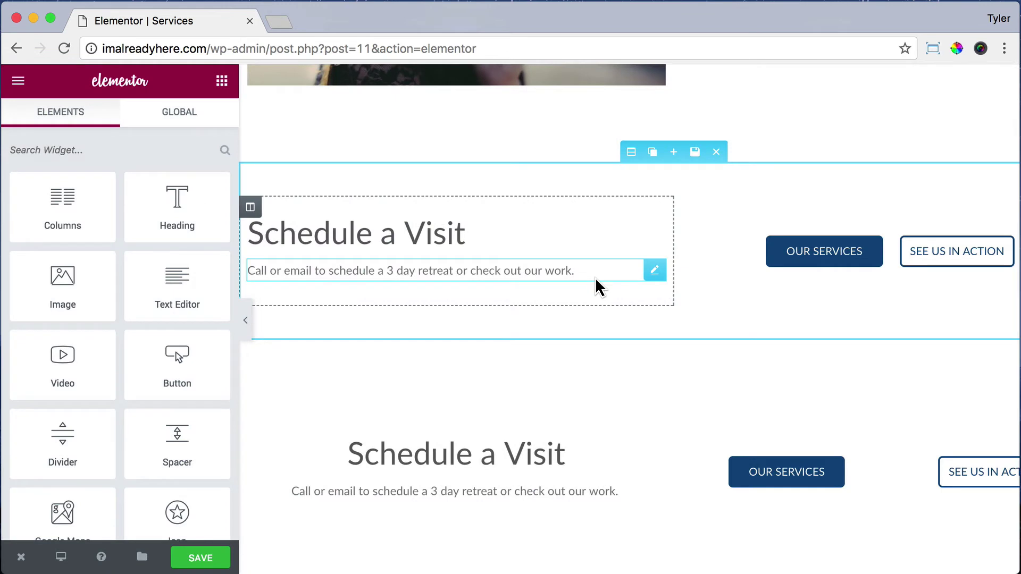
# Step: Set the link of the left-aligned section's OUR SERVICES button to /contact
pyautogui.click(813, 259)
pyautogui.doubleClick(32, 328)
pyautogui.write('contact')
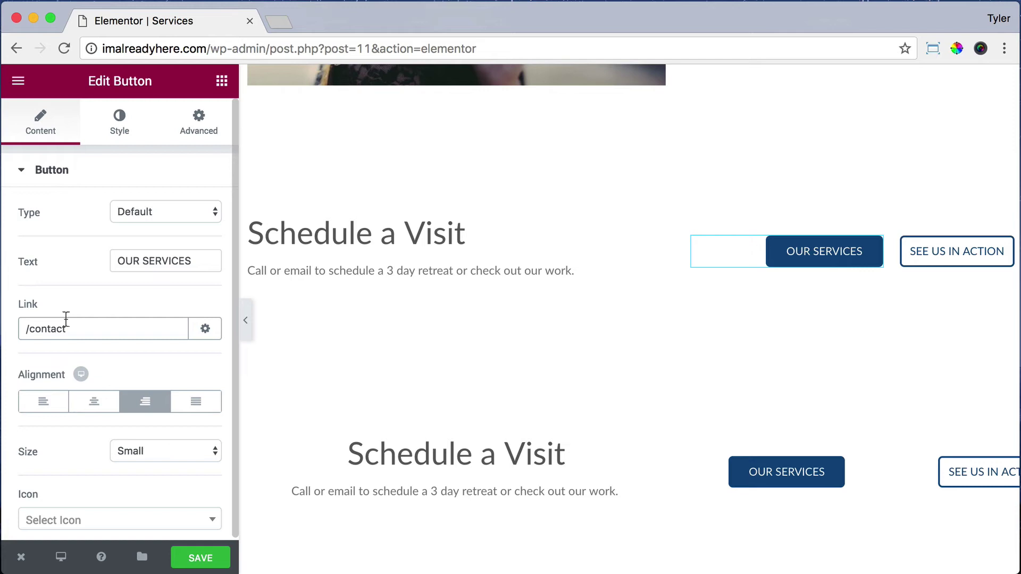
# Step: Change the left-aligned section's OUR SERVICES button text to SCHEDULE IT and copy that text
pyautogui.moveTo(206, 261); pyautogui.dragTo(50, 257)
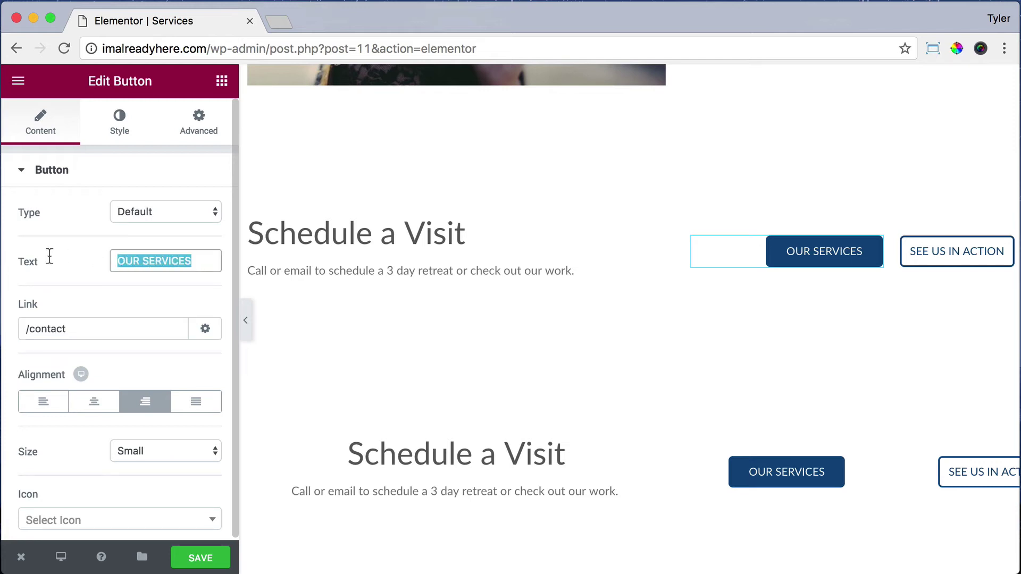
pyautogui.write('SCHEDULE IT')
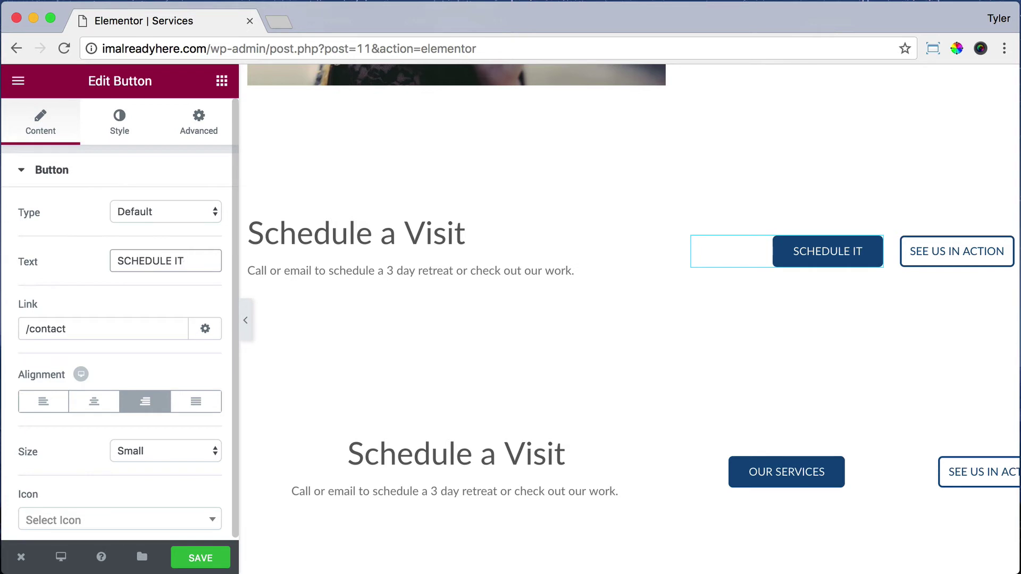
pyautogui.moveTo(198, 268); pyautogui.dragTo(85, 267)
pyautogui.press('super+c')
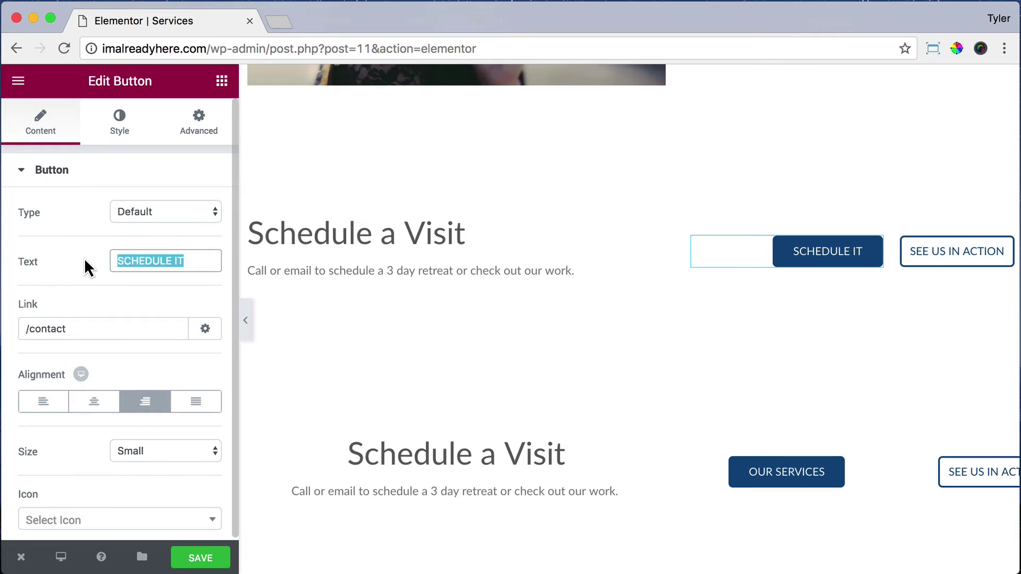
# Step: Paste SCHEDULE IT as the text of the centered section's OUR SERVICES button and set its link to /contact
pyautogui.click(775, 479)
pyautogui.moveTo(210, 266); pyautogui.dragTo(84, 262)
pyautogui.press('super+v')
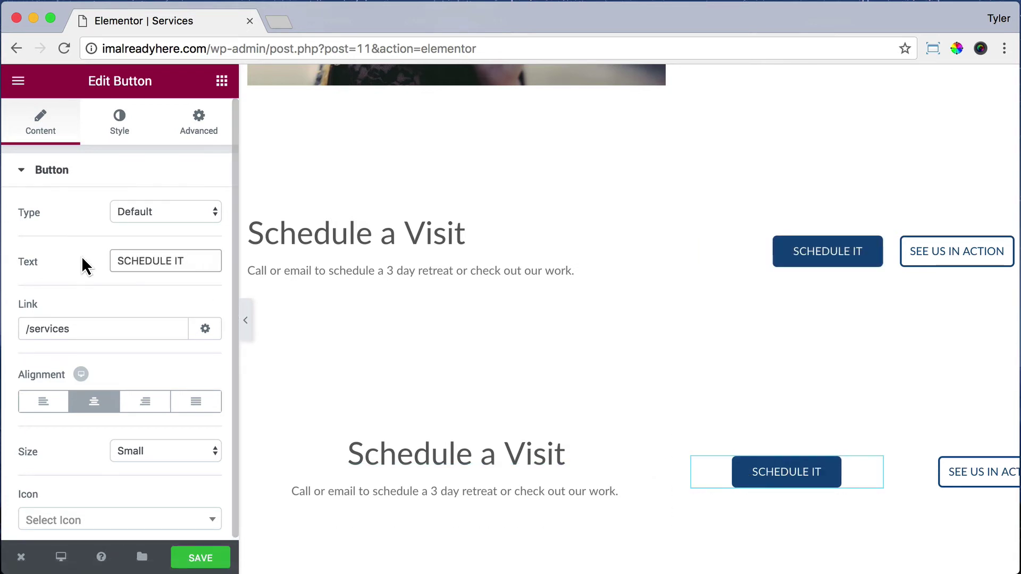
pyautogui.doubleClick(59, 329)
pyautogui.press('BackSpace')
pyautogui.click(206, 261)
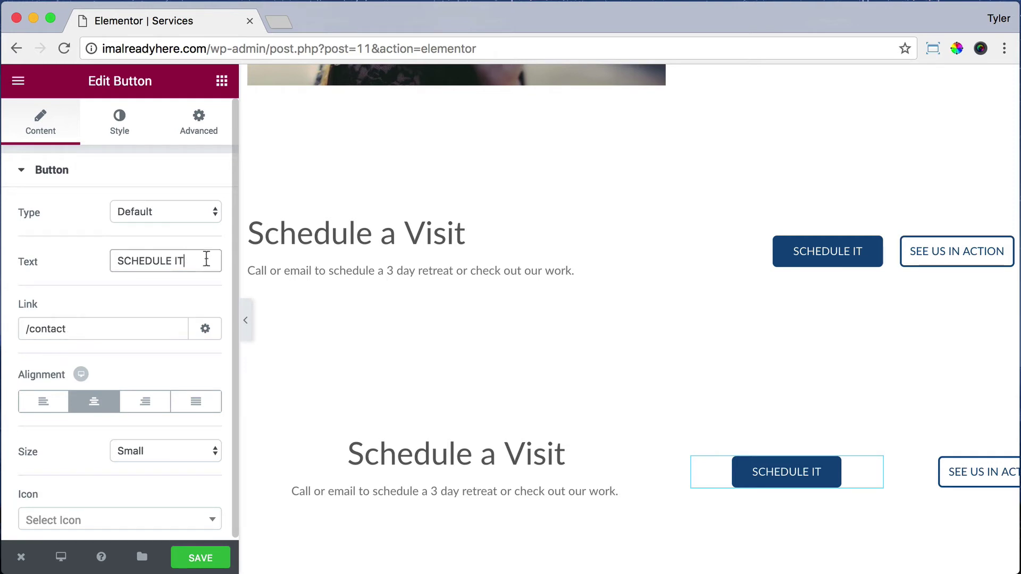
# Step: Try duplicating the Begin section
pyautogui.scroll(-15, 534, 335)
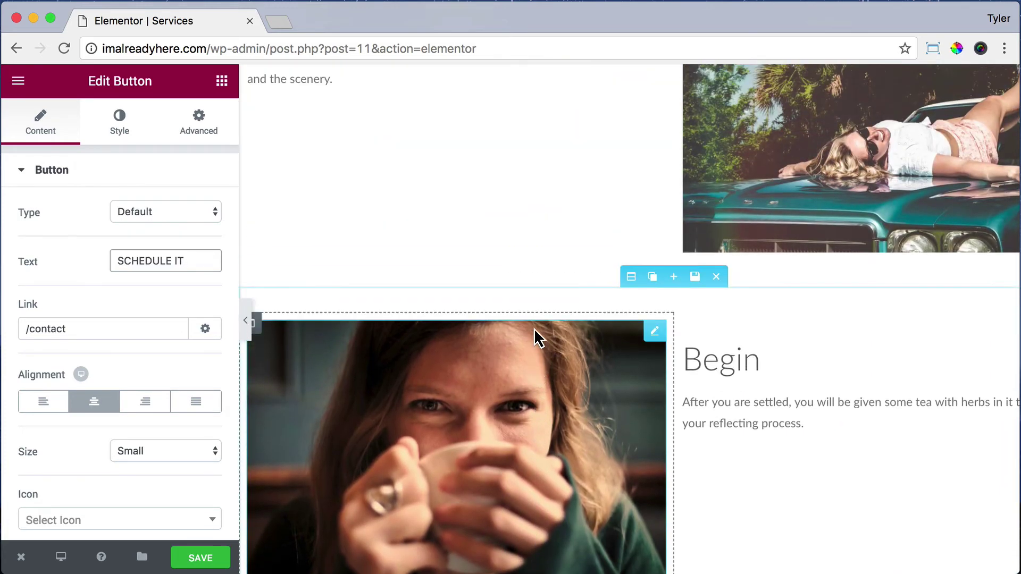
pyautogui.scroll(4, 535, 337)
pyautogui.scroll(-2, 537, 338)
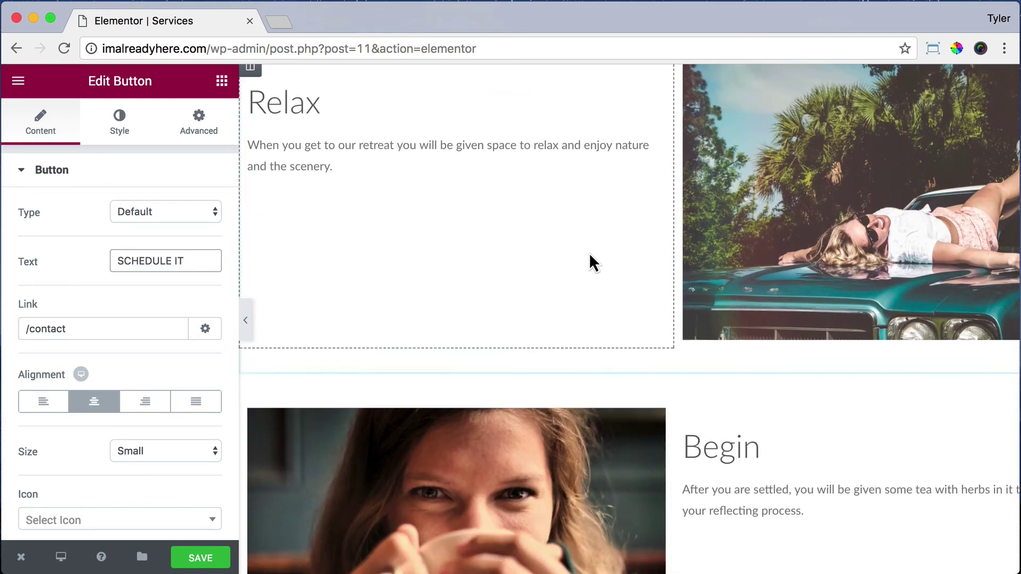
pyautogui.click(649, 367)
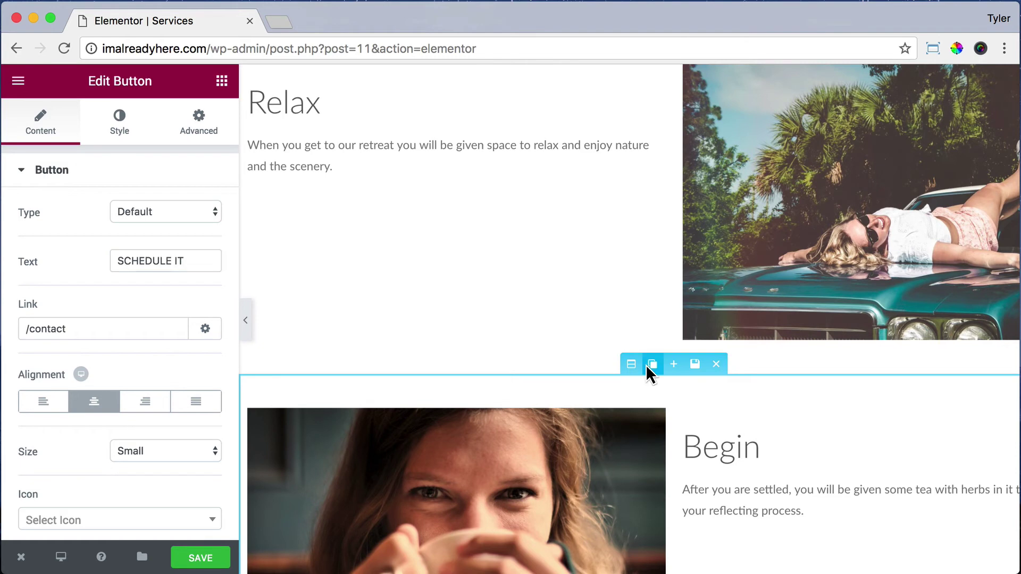
pyautogui.click(648, 365)
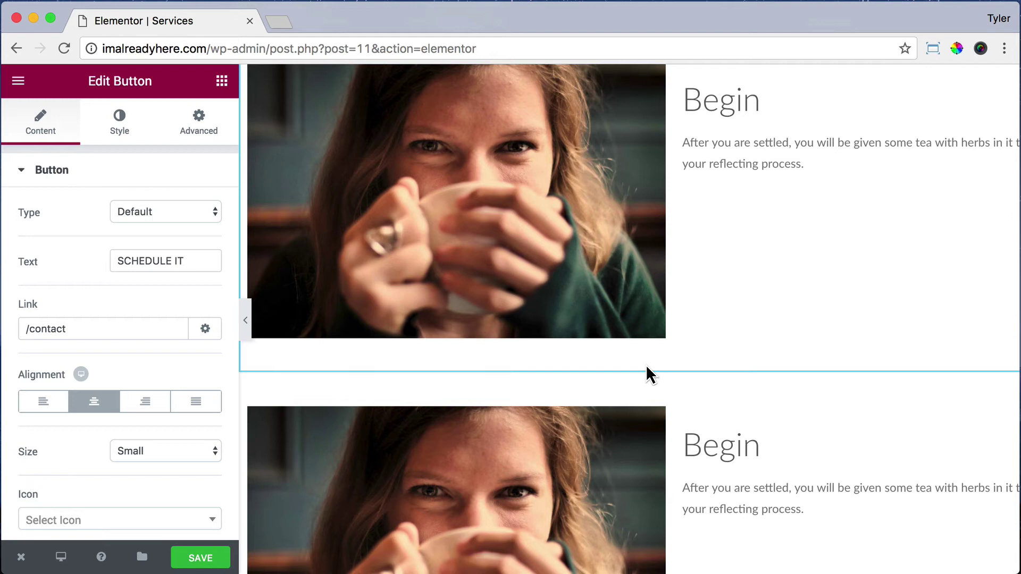
# Step: Give the Begin section a classic background in light gray #f9f9f9
pyautogui.scroll(-5, 646, 365)
pyautogui.scroll(10, 698, 297)
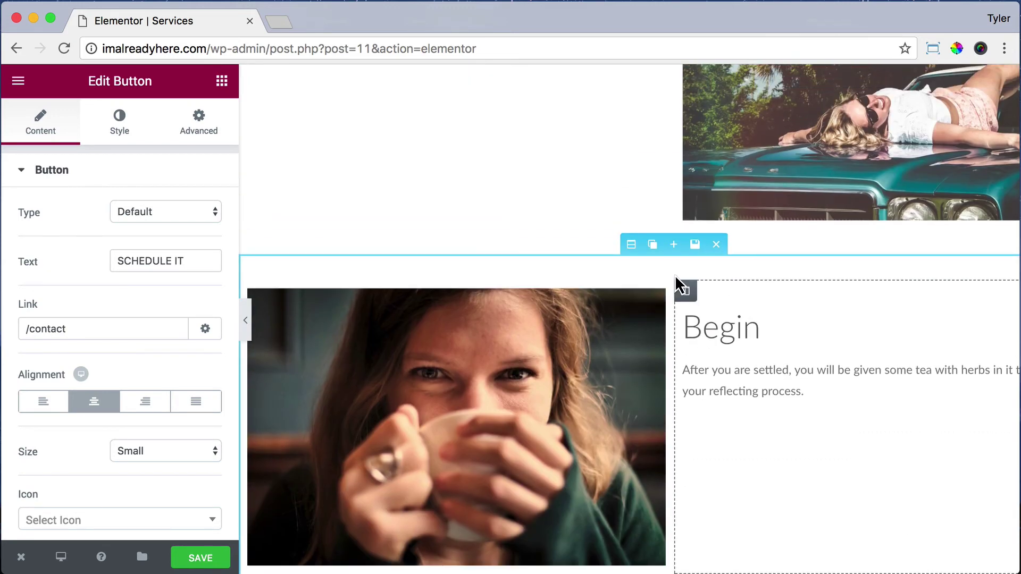
pyautogui.click(631, 245)
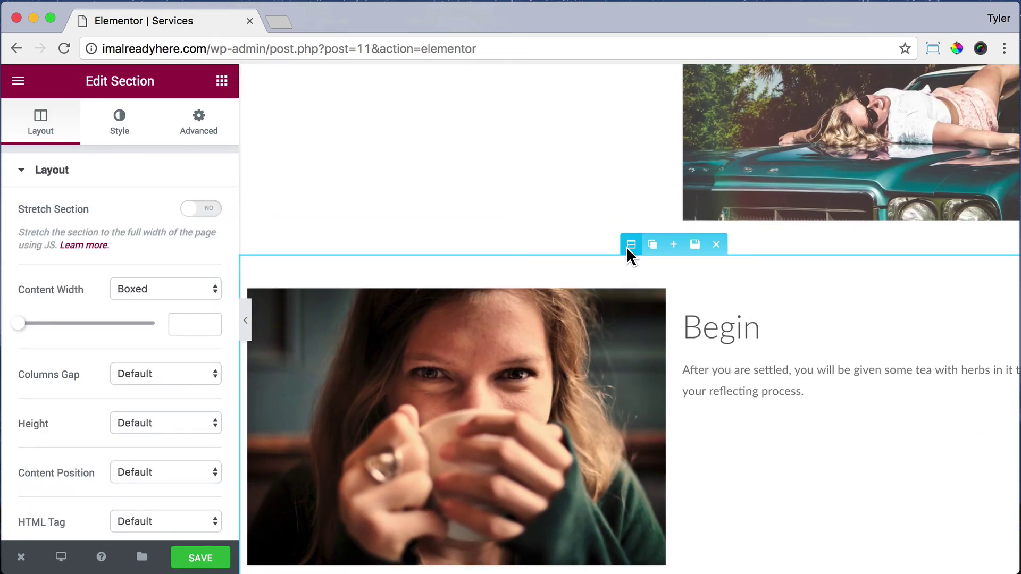
pyautogui.click(121, 133)
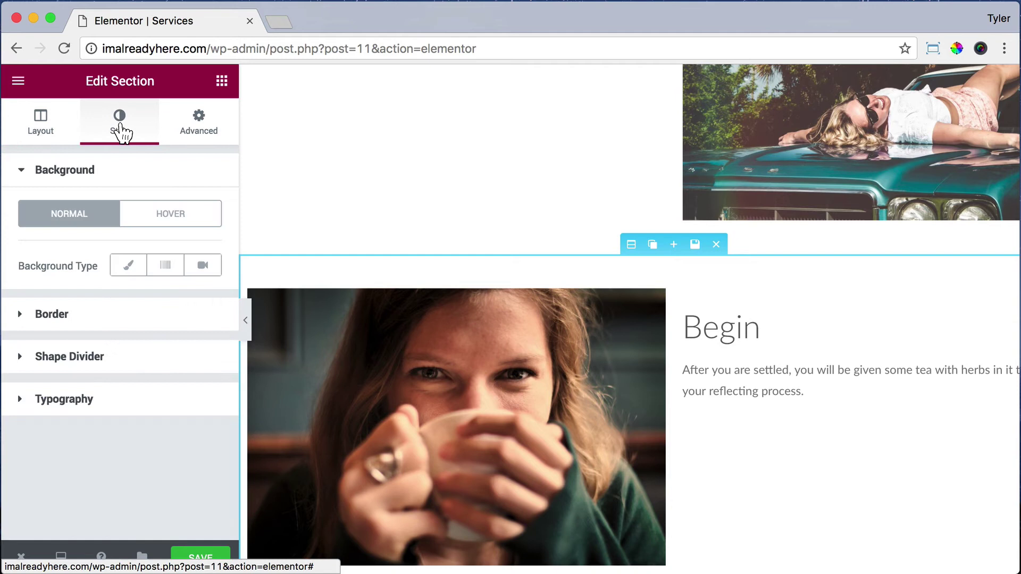
pyautogui.click(127, 266)
pyautogui.click(186, 322)
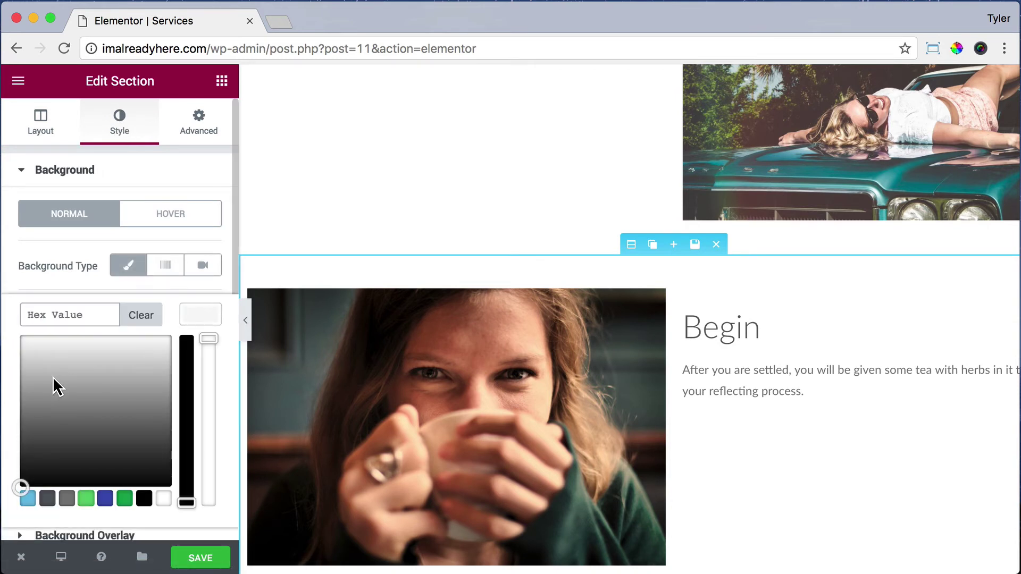
pyautogui.moveTo(55, 388); pyautogui.dragTo(21, 340)
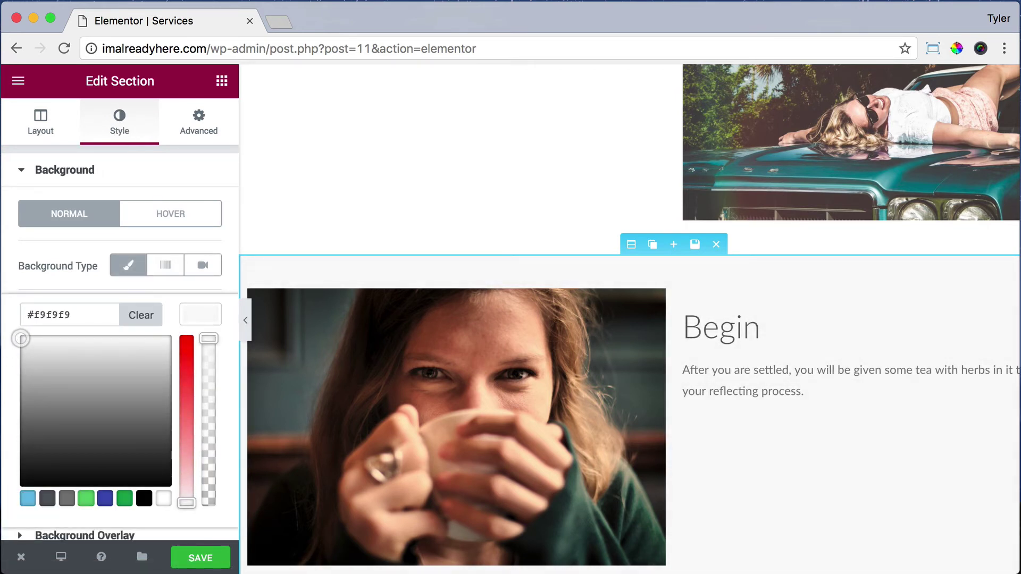
# Step: Give the Enjoy section a classic background in the same light gray, #f9f9f9
pyautogui.scroll(-15, 648, 330)
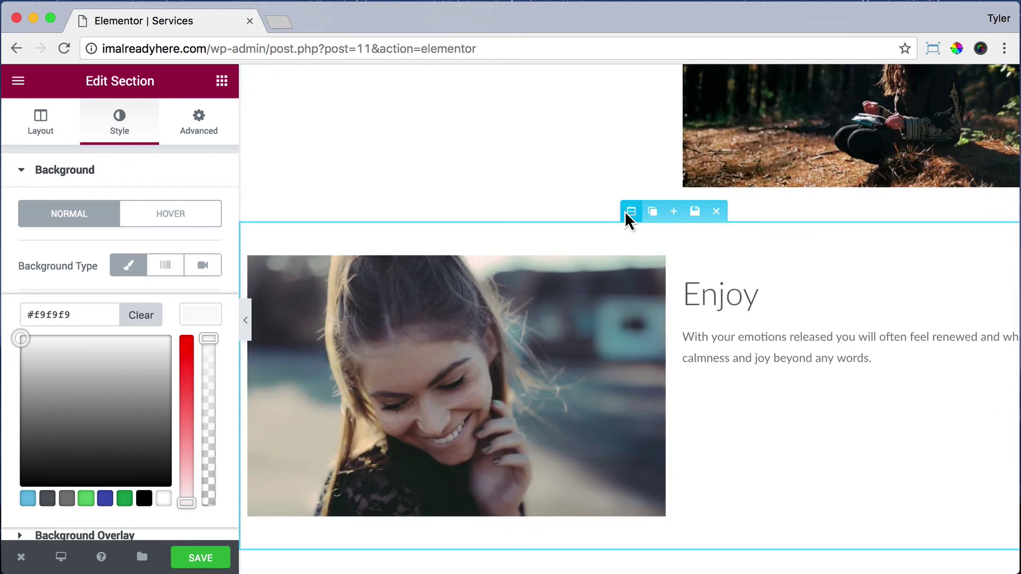
pyautogui.click(630, 212)
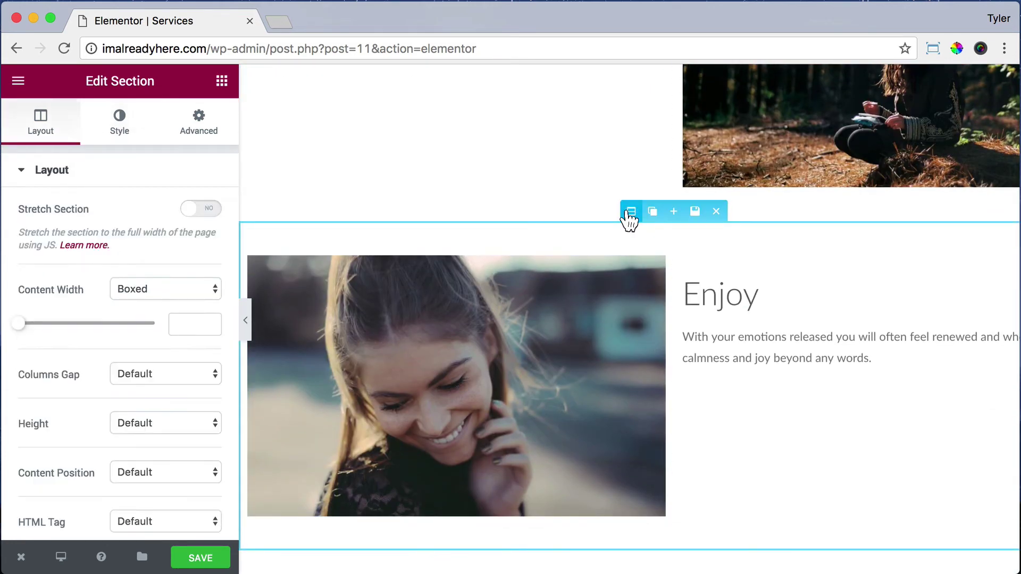
pyautogui.click(123, 126)
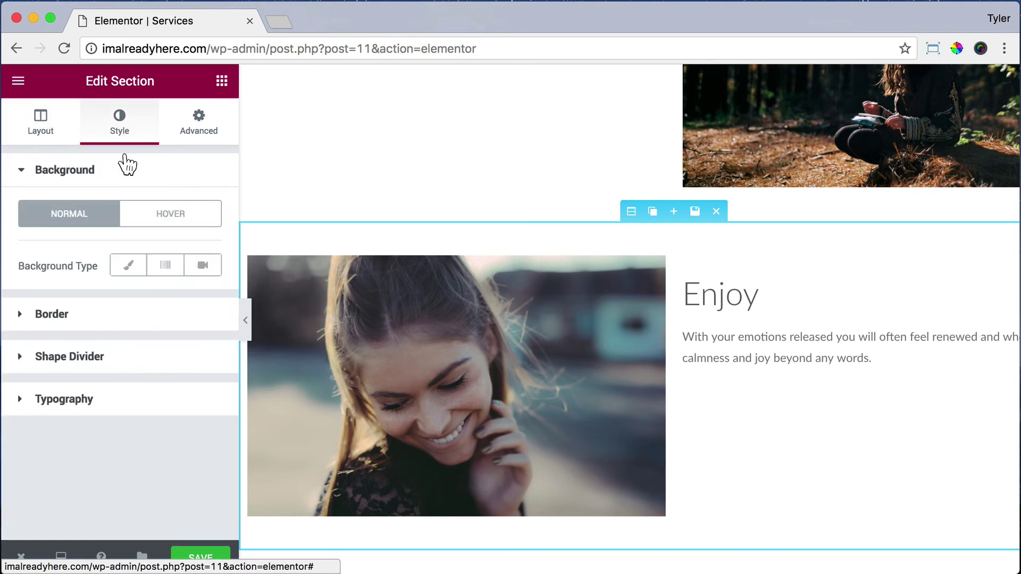
pyautogui.click(128, 265)
pyautogui.click(196, 313)
pyautogui.moveTo(47, 390); pyautogui.dragTo(20, 342)
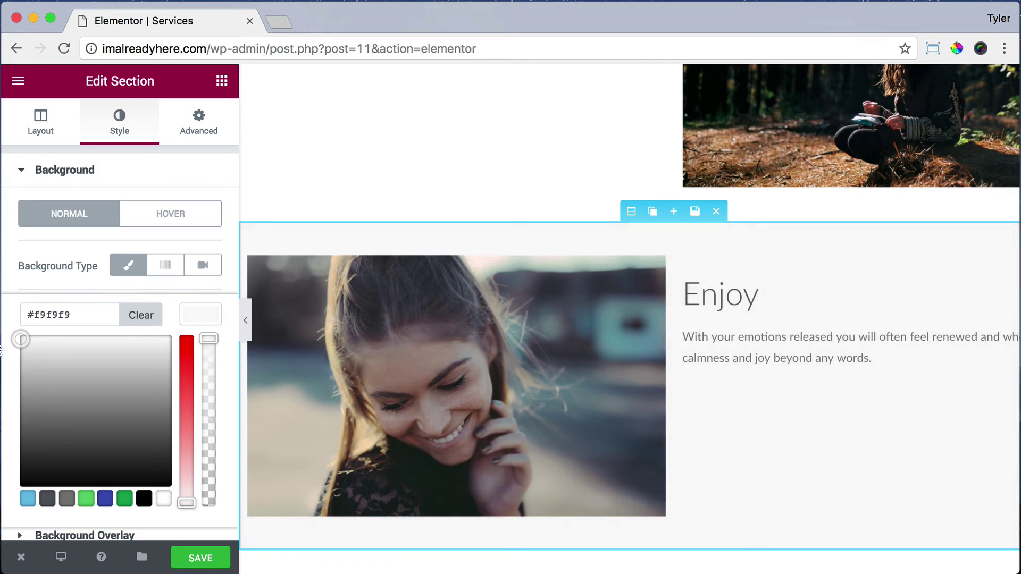
# Step: Save the Services page, open its live version and close the editor's browser tab
pyautogui.scroll(-10, 684, 313)
pyautogui.scroll(-6, 684, 312)
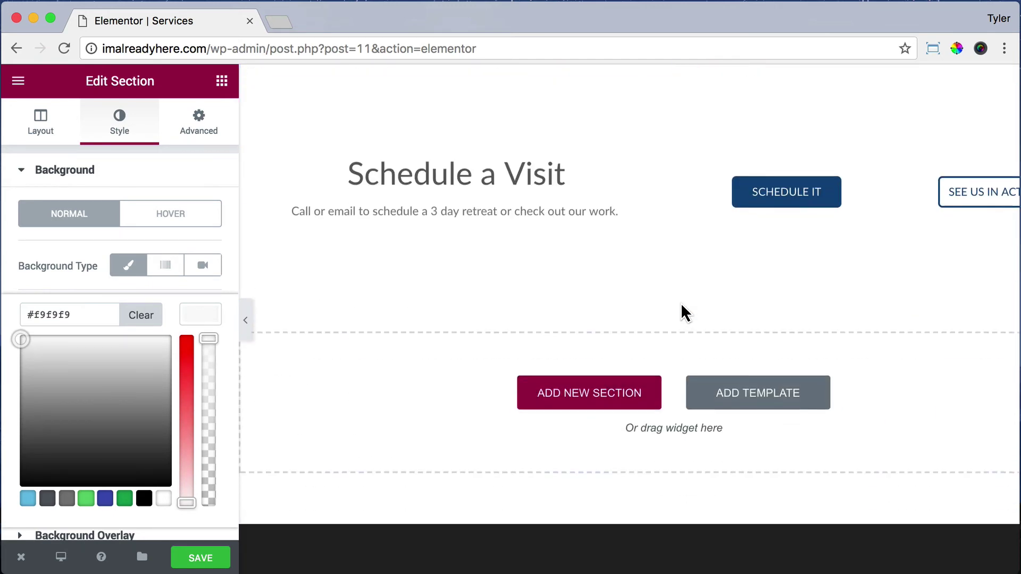
pyautogui.scroll(5, 684, 312)
pyautogui.click(200, 558)
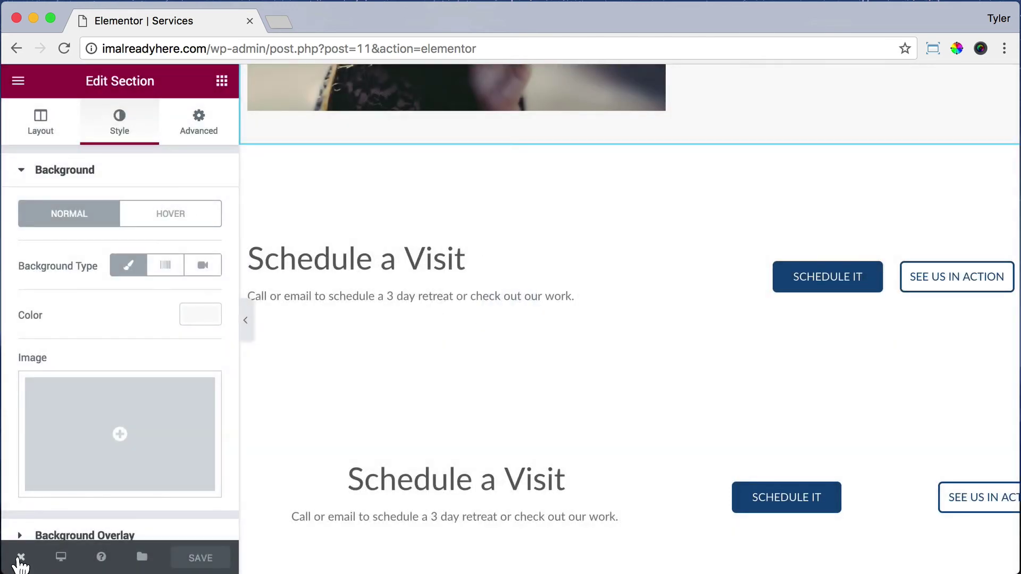
pyautogui.click(20, 558)
pyautogui.click(79, 478)
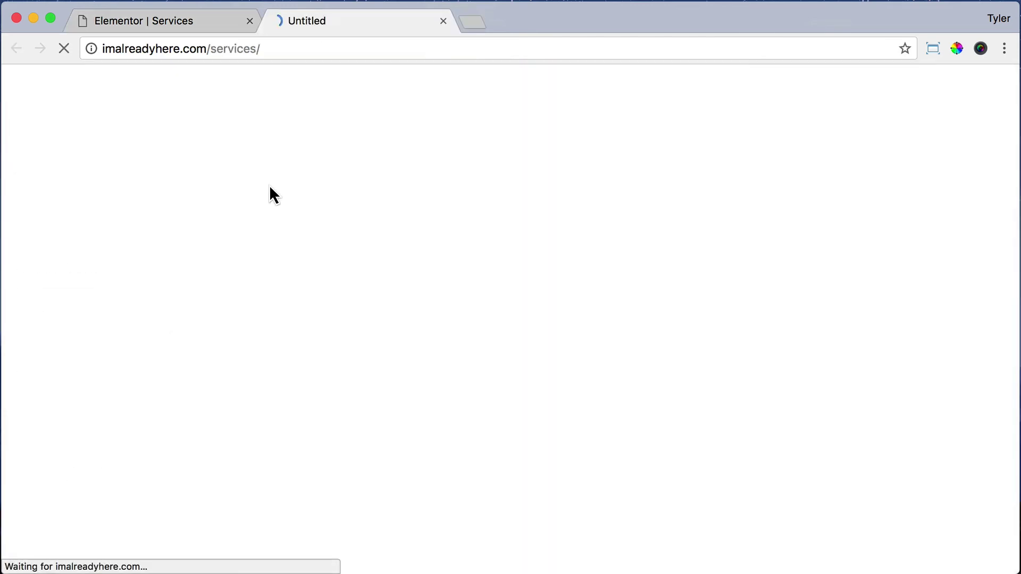
pyautogui.click(250, 21)
# Step: Review the live Services page at desktop width, from the Relax section to the Schedule a Visit section
pyautogui.scroll(-3, 608, 287)
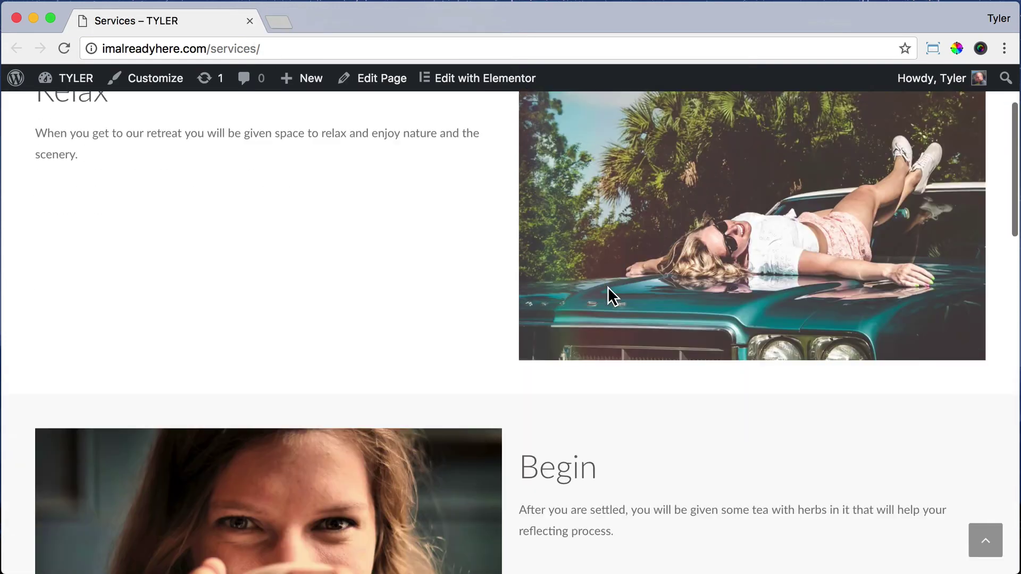
pyautogui.scroll(-3, 607, 290)
pyautogui.scroll(-8, 617, 254)
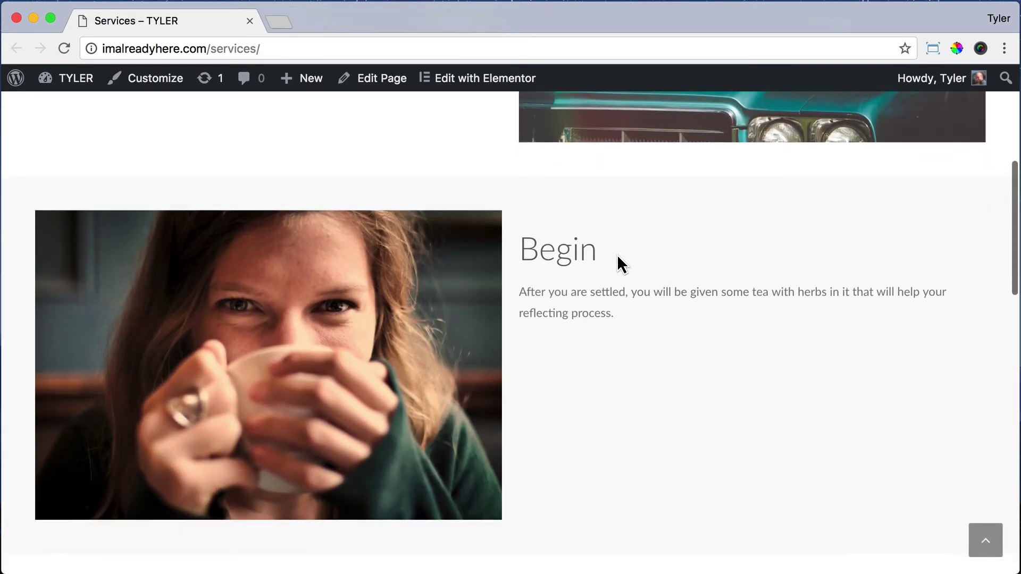
pyautogui.scroll(-3, 617, 254)
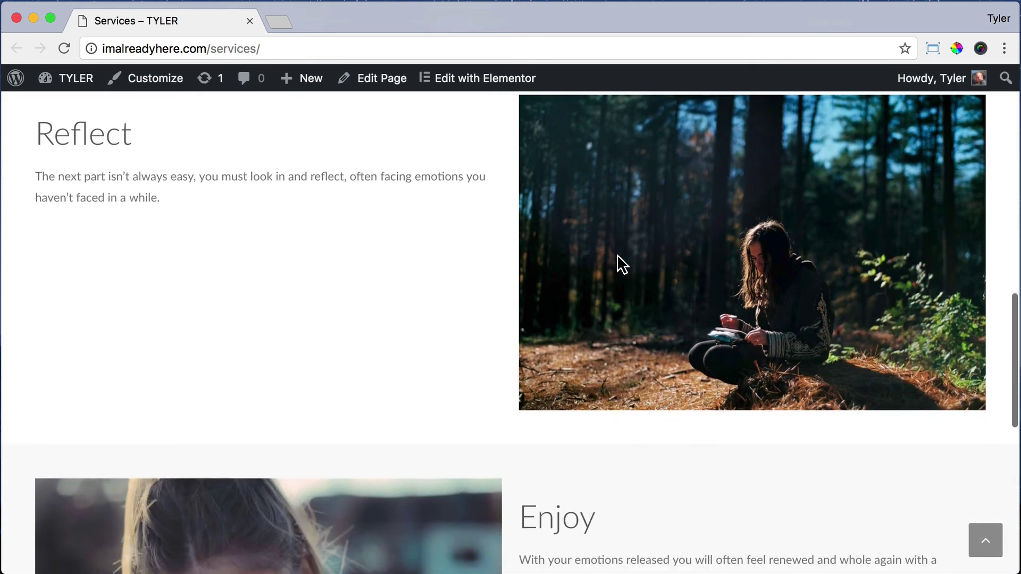
pyautogui.scroll(-10, 617, 254)
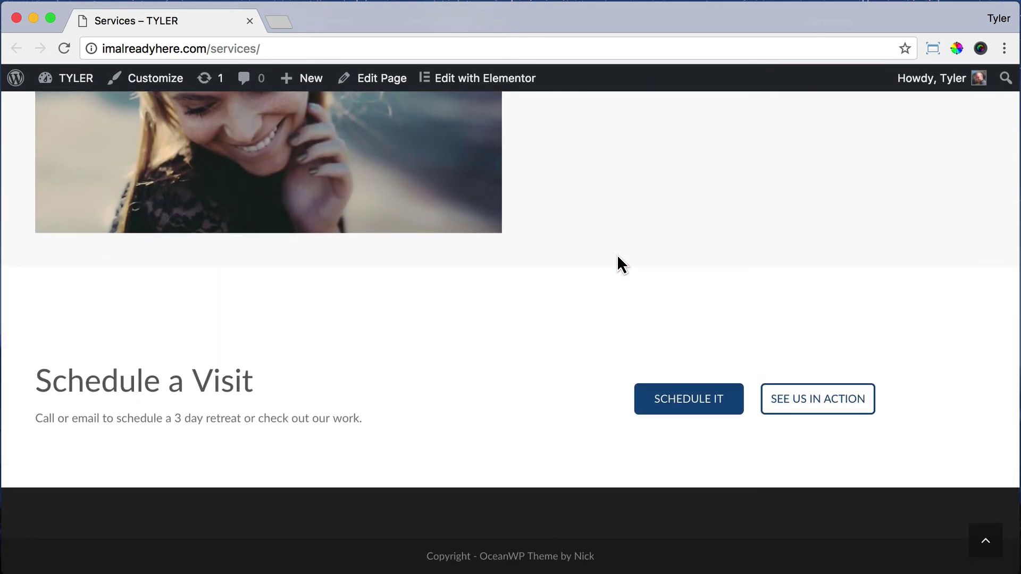
pyautogui.scroll(20, 616, 255)
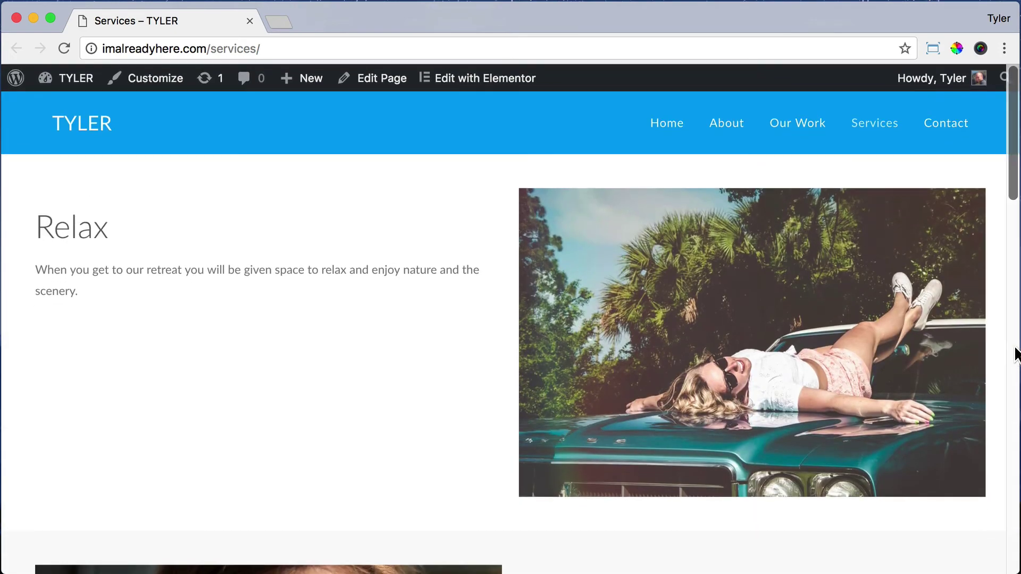
# Step: Narrow the browser window to phone width, about 423 pixels, and check the section order and the Schedule a Visit section
pyautogui.moveTo(1017, 347); pyautogui.dragTo(361, 397)
pyautogui.scroll(-5, 296, 213)
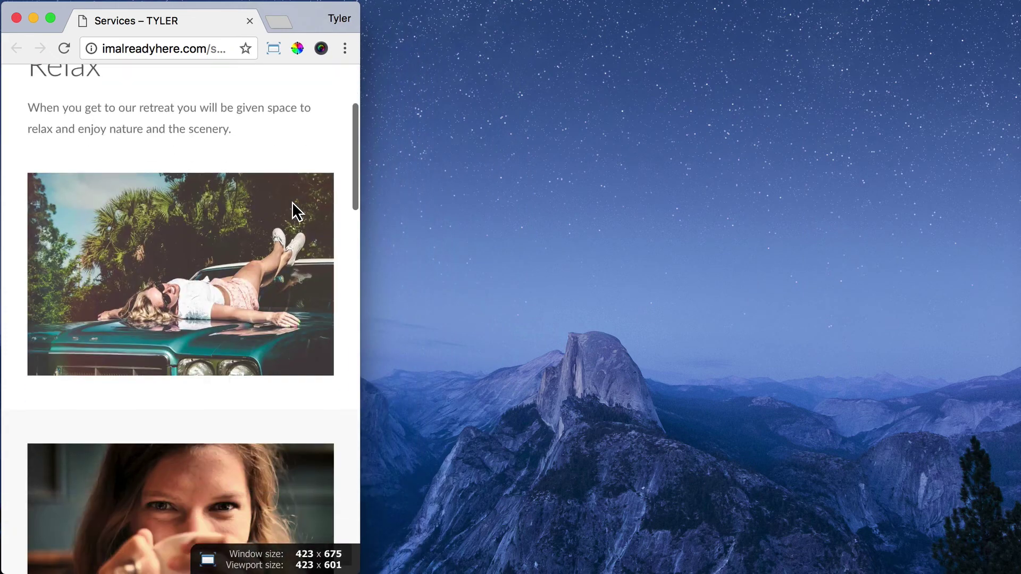
pyautogui.scroll(-4, 296, 212)
pyautogui.scroll(-15, 297, 212)
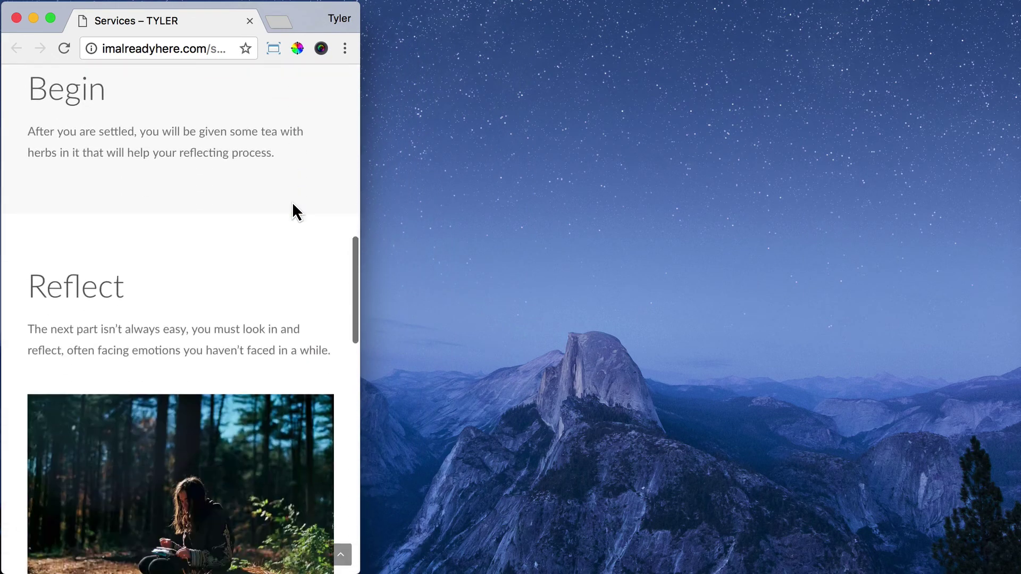
pyautogui.scroll(-5, 293, 211)
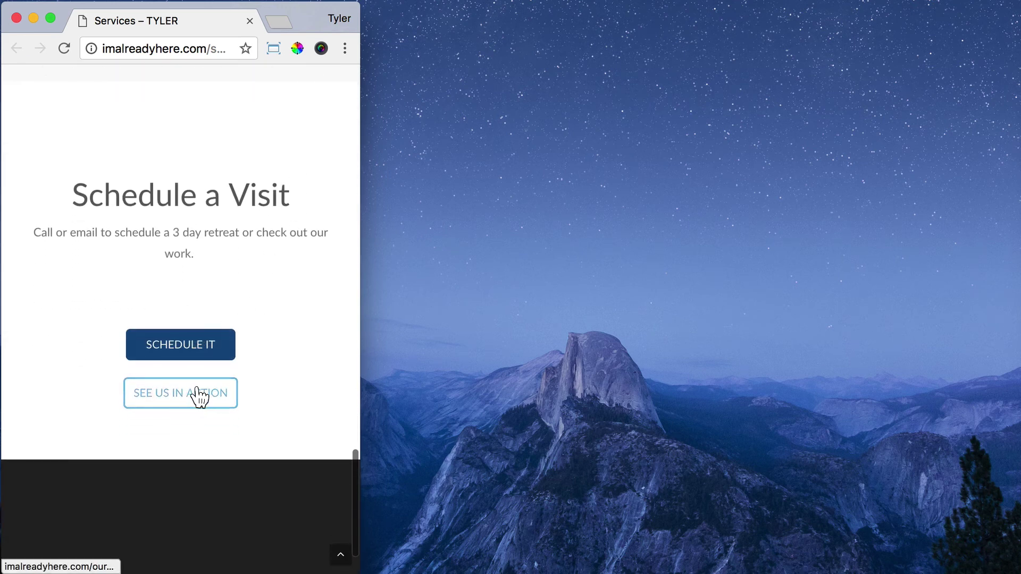
pyautogui.scroll(8, 285, 279)
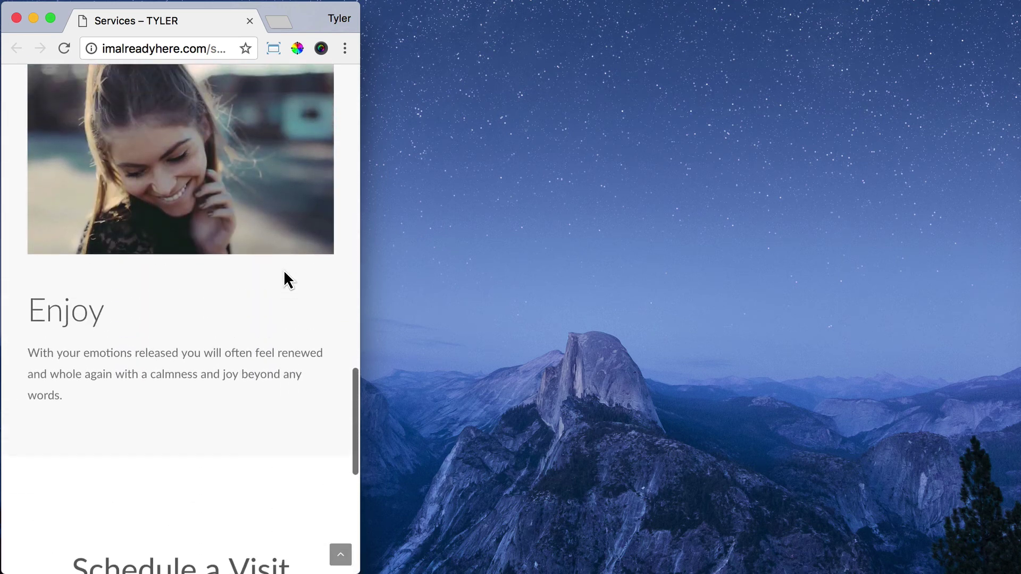
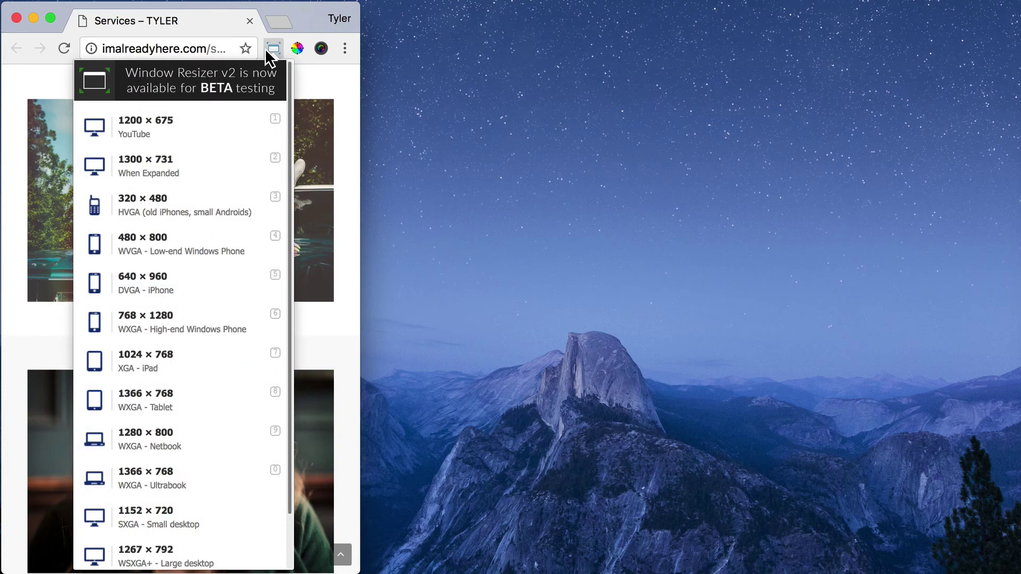
# Step: Resize the browser window to 1200 × 675 and reopen the Services page in the Elementor editor
pyautogui.click(215, 125)
pyautogui.click(495, 87)
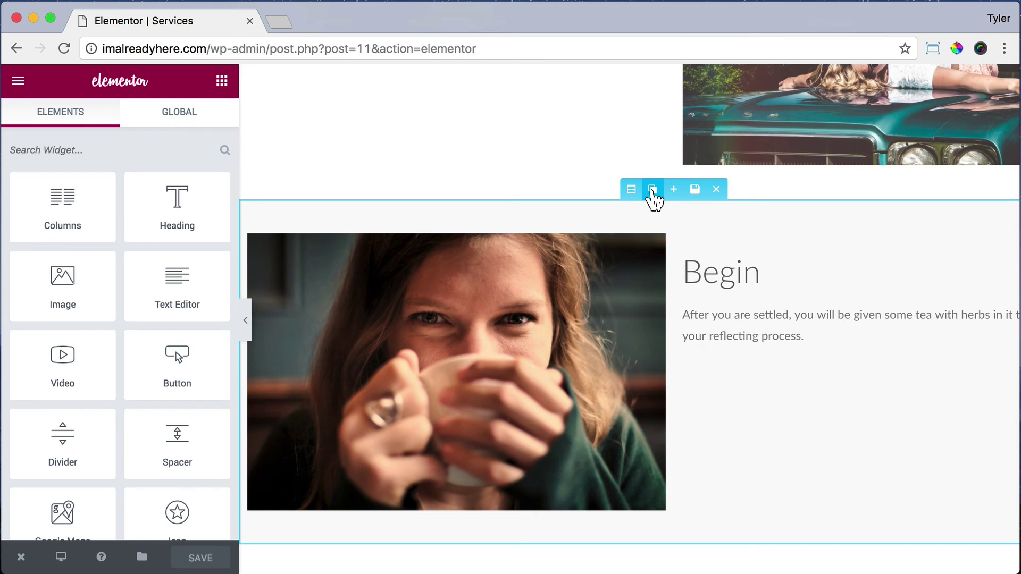
# Step: Duplicate the Begin section and, in the lower copy, swap the columns' contents so the heading and text precede the image
pyautogui.click(652, 191)
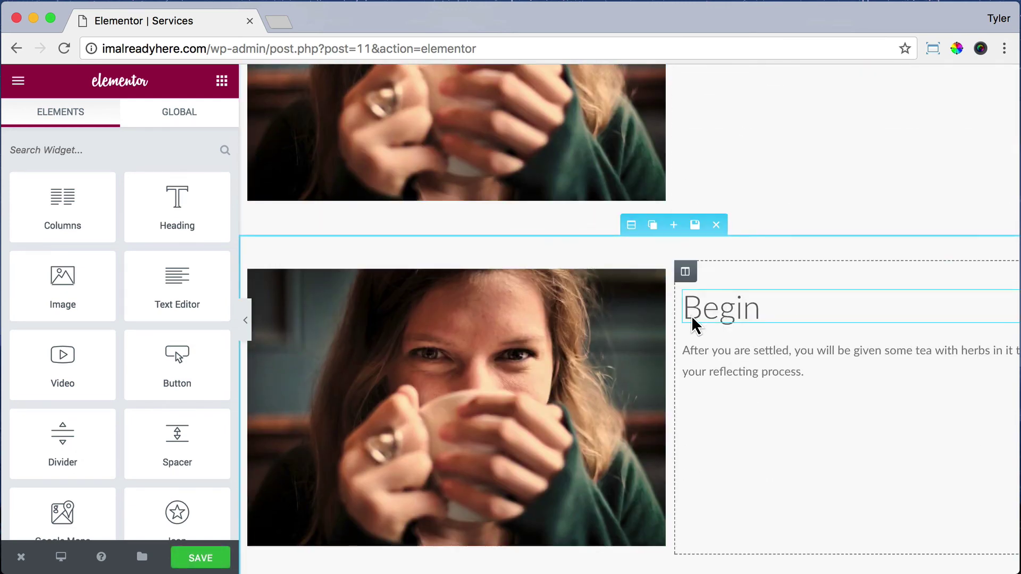
pyautogui.moveTo(404, 347); pyautogui.dragTo(769, 305)
pyautogui.scroll(-3, 769, 305)
pyautogui.moveTo(721, 369); pyautogui.dragTo(475, 204)
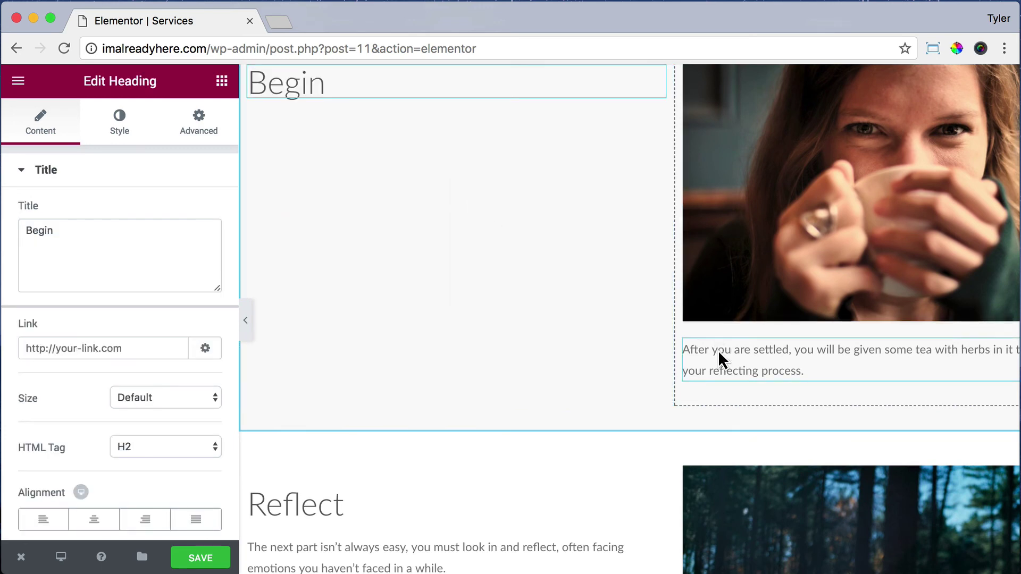
pyautogui.moveTo(720, 358); pyautogui.dragTo(361, 396)
pyautogui.scroll(-15, 755, 318)
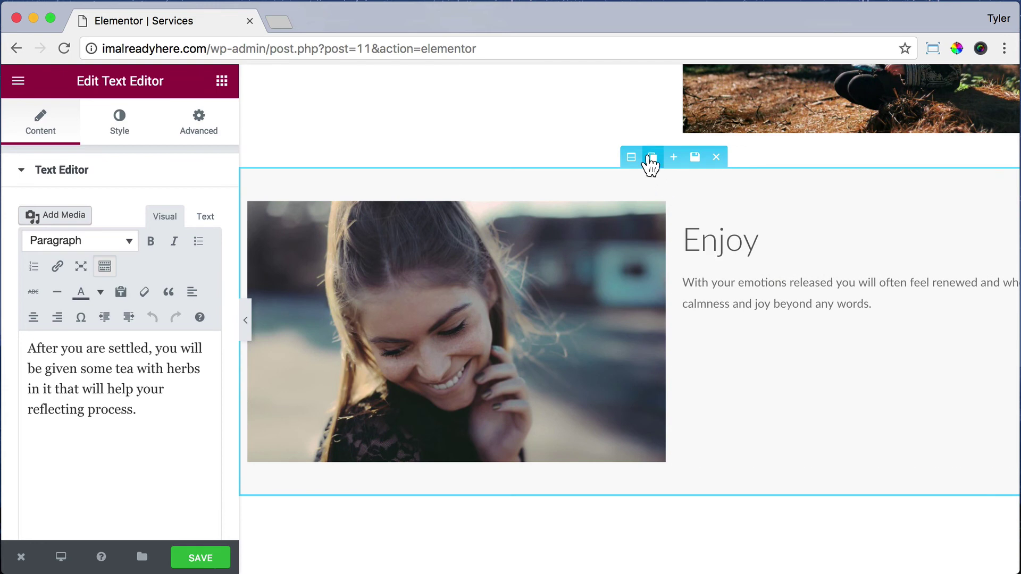
# Step: Duplicate the Enjoy section and, in the lower copy, swap the columns' contents so the heading and text precede the image
pyautogui.click(650, 160)
pyautogui.scroll(-8, 649, 164)
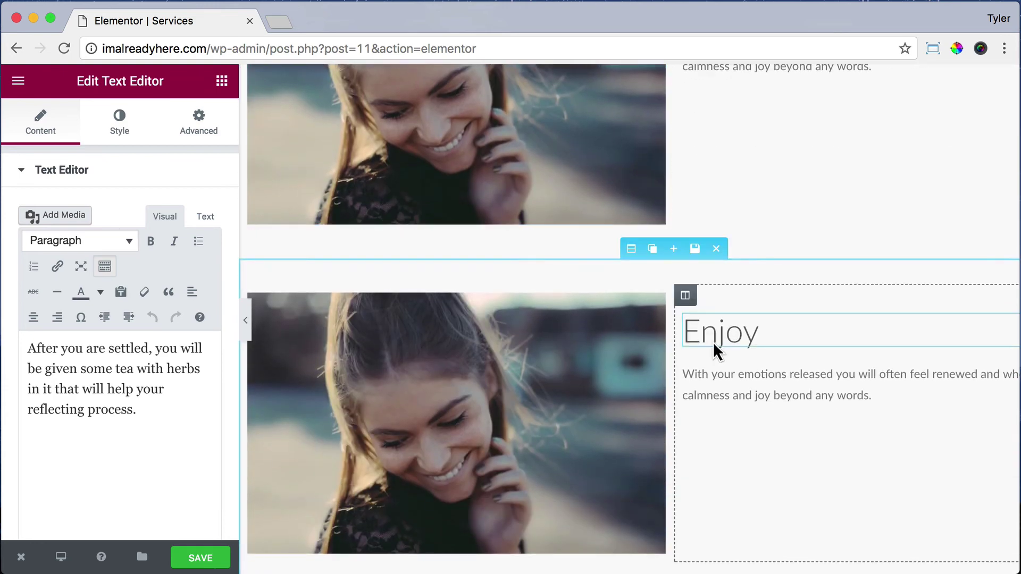
pyautogui.moveTo(713, 342); pyautogui.dragTo(398, 296)
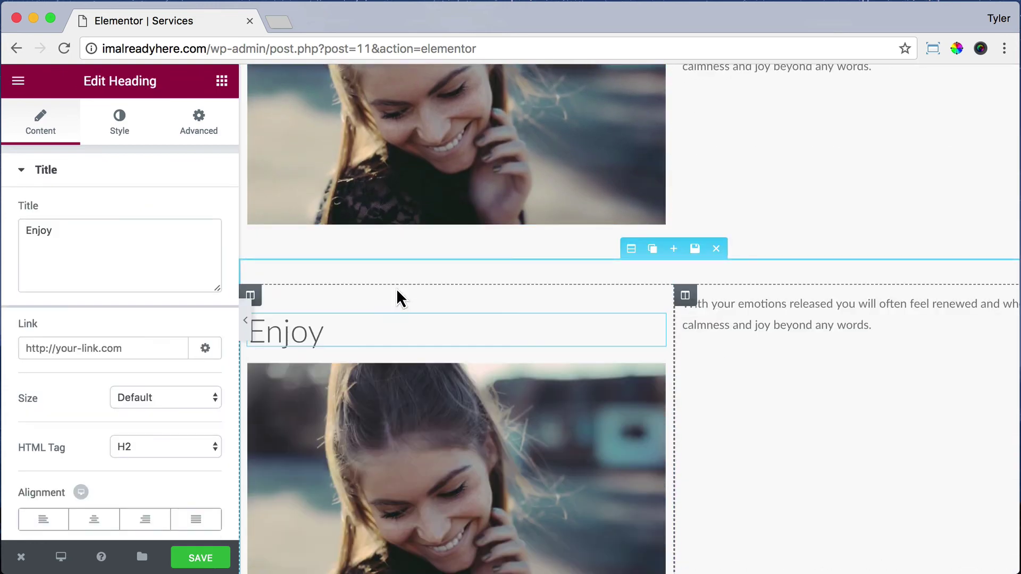
pyautogui.moveTo(722, 314); pyautogui.dragTo(355, 355)
pyautogui.moveTo(467, 490); pyautogui.dragTo(824, 324)
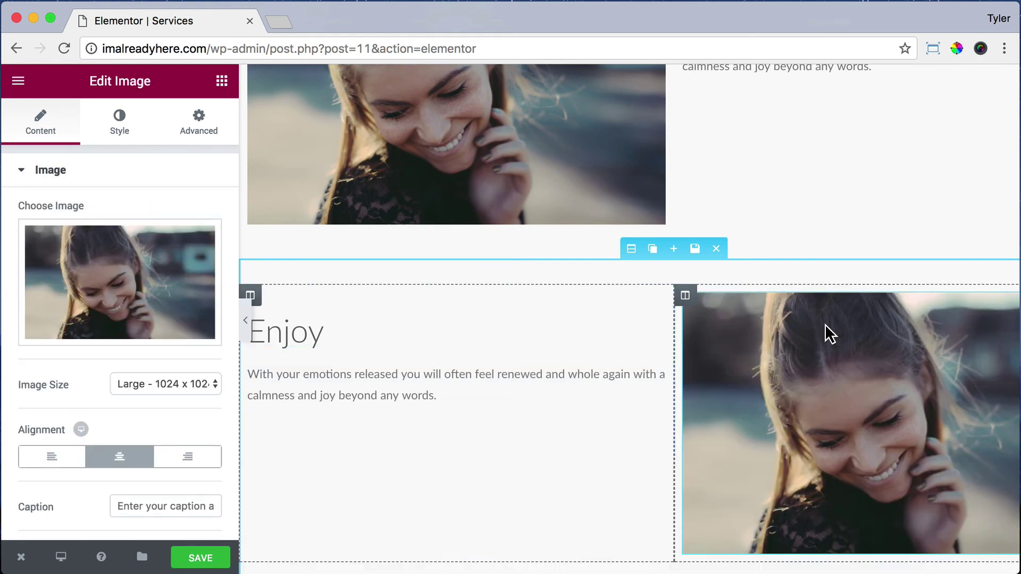
# Step: Hide the upper Begin section, the one with the image first, on tablet and mobile
pyautogui.scroll(6, 825, 324)
pyautogui.scroll(-15, 824, 324)
pyautogui.scroll(4, 824, 324)
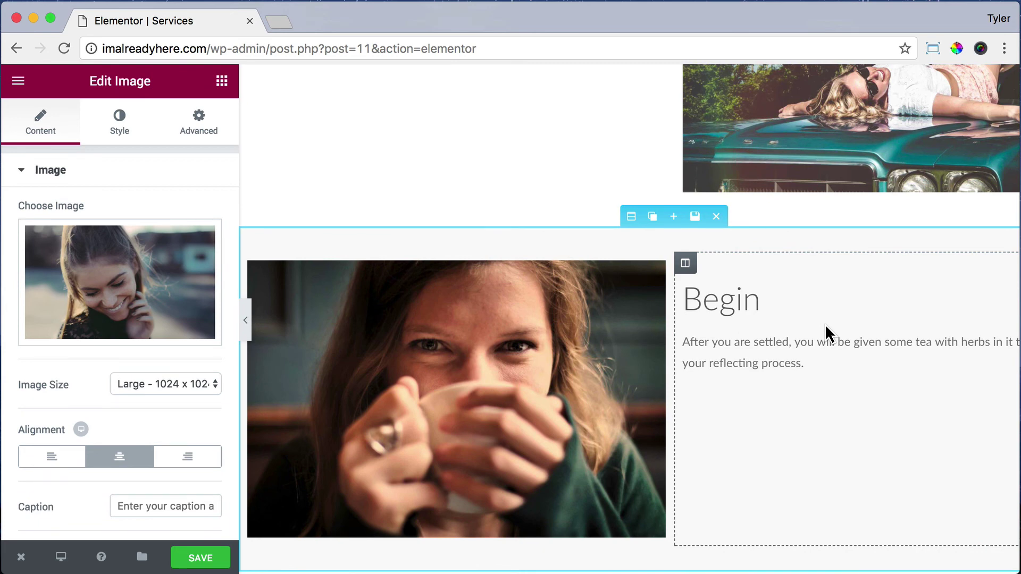
pyautogui.scroll(2, 826, 333)
pyautogui.scroll(-3, 825, 324)
pyautogui.click(630, 169)
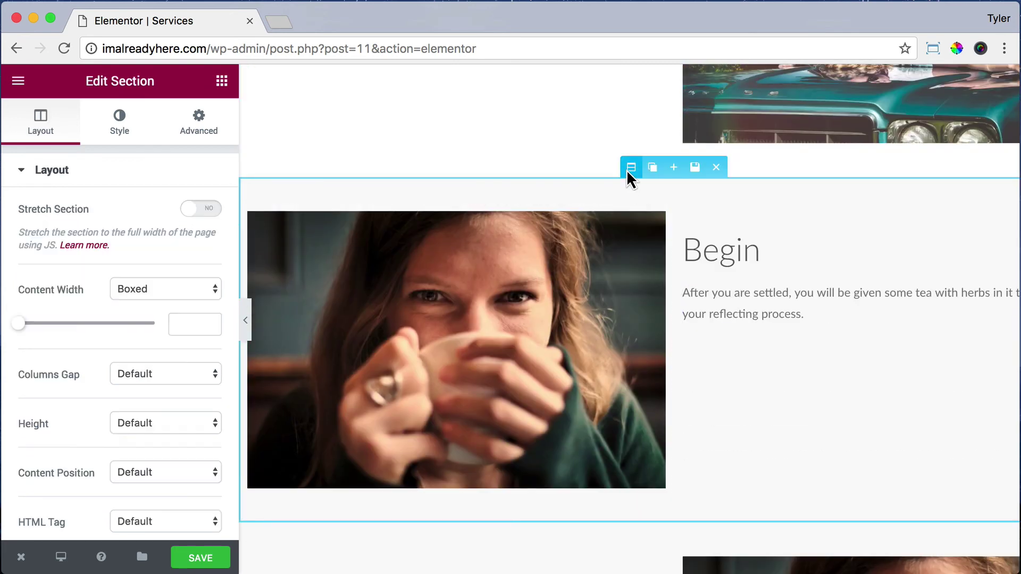
pyautogui.click(181, 126)
pyautogui.scroll(-3, 178, 322)
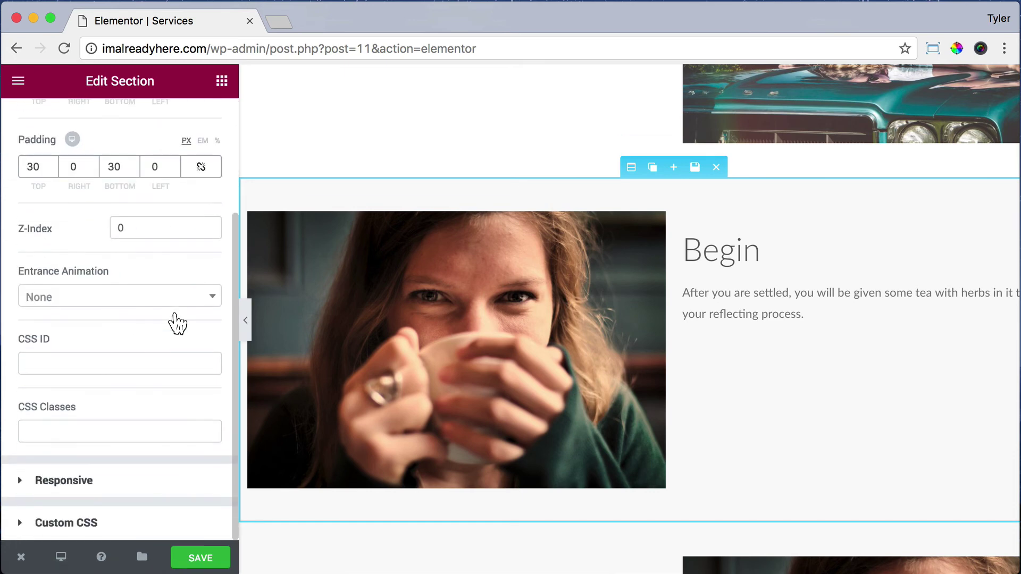
pyautogui.click(138, 493)
pyautogui.scroll(-1, 185, 396)
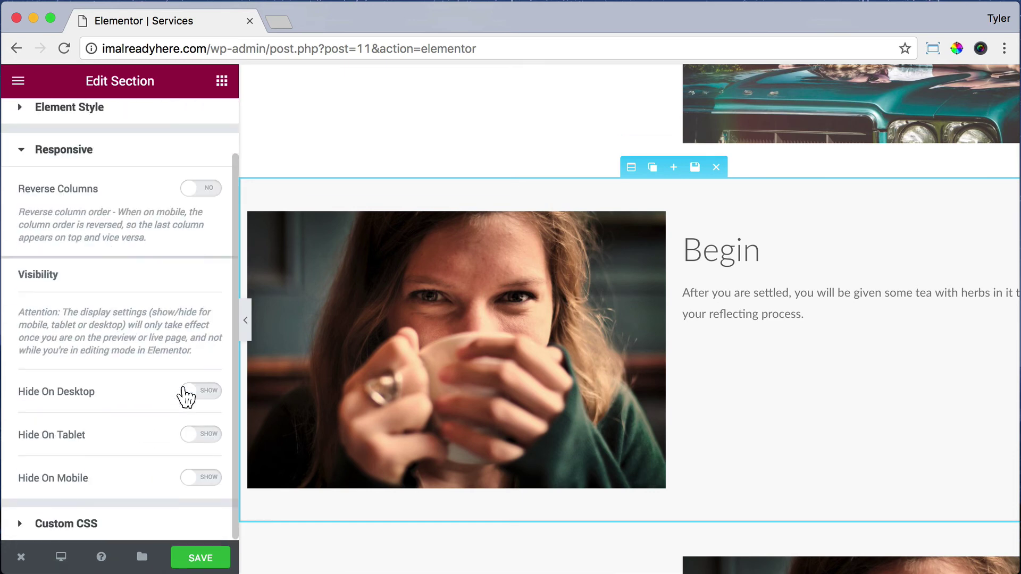
pyautogui.click(192, 432)
pyautogui.click(196, 478)
# Step: Hide the lower Begin section, the copy with the text first, on tablet and desktop
pyautogui.scroll(-5, 777, 292)
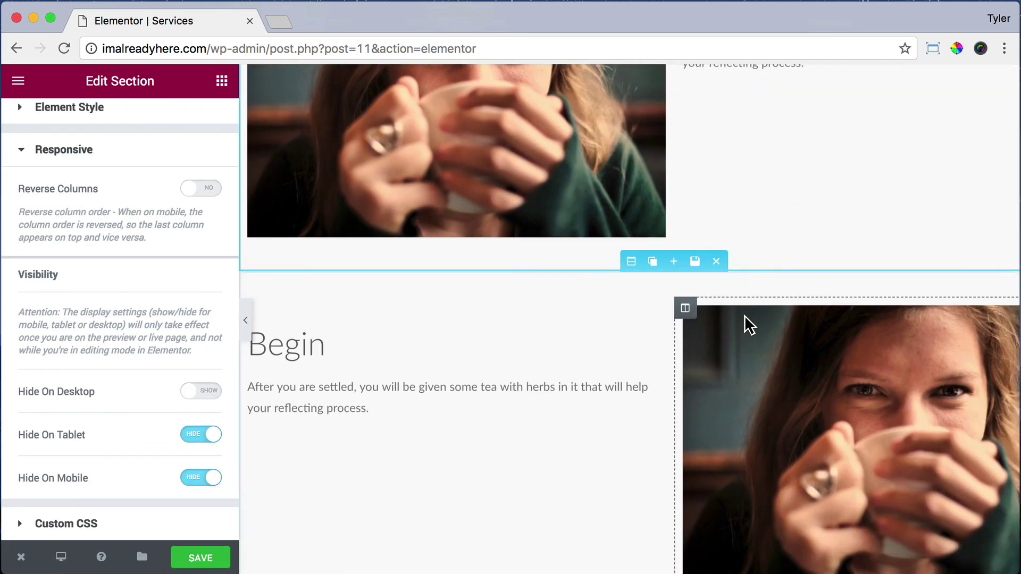
pyautogui.click(630, 261)
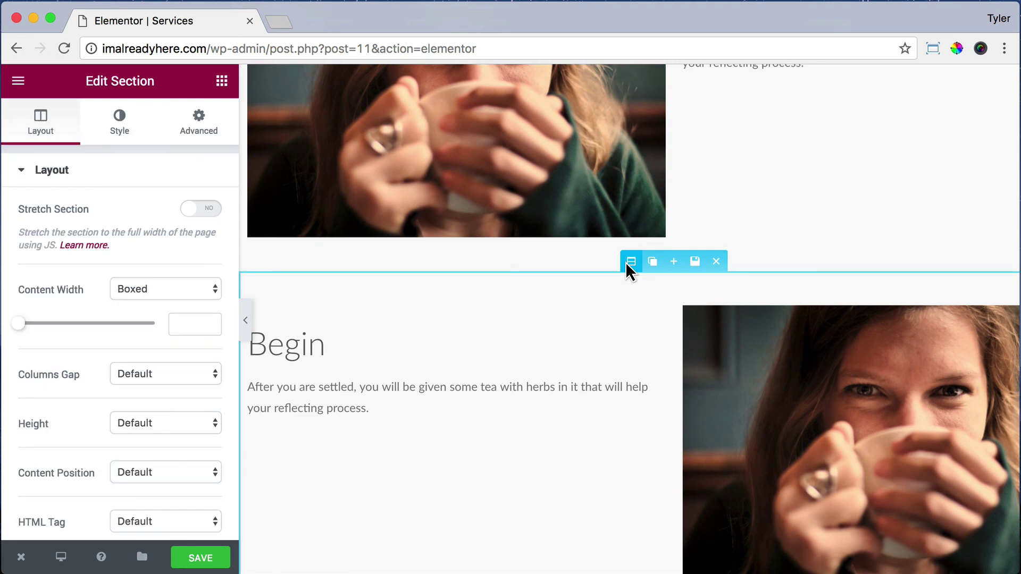
pyautogui.click(200, 128)
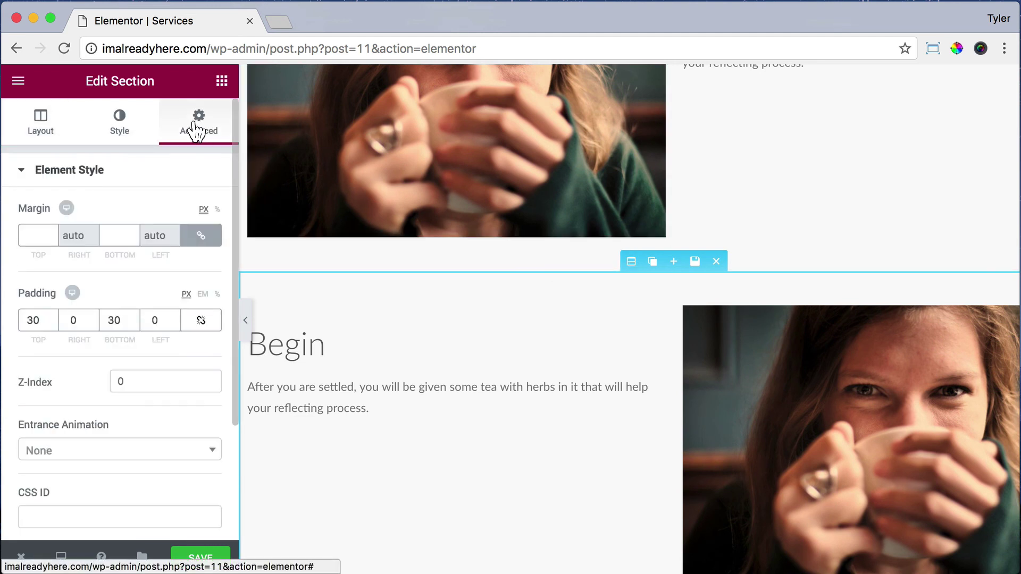
pyautogui.scroll(-3, 188, 276)
pyautogui.click(112, 494)
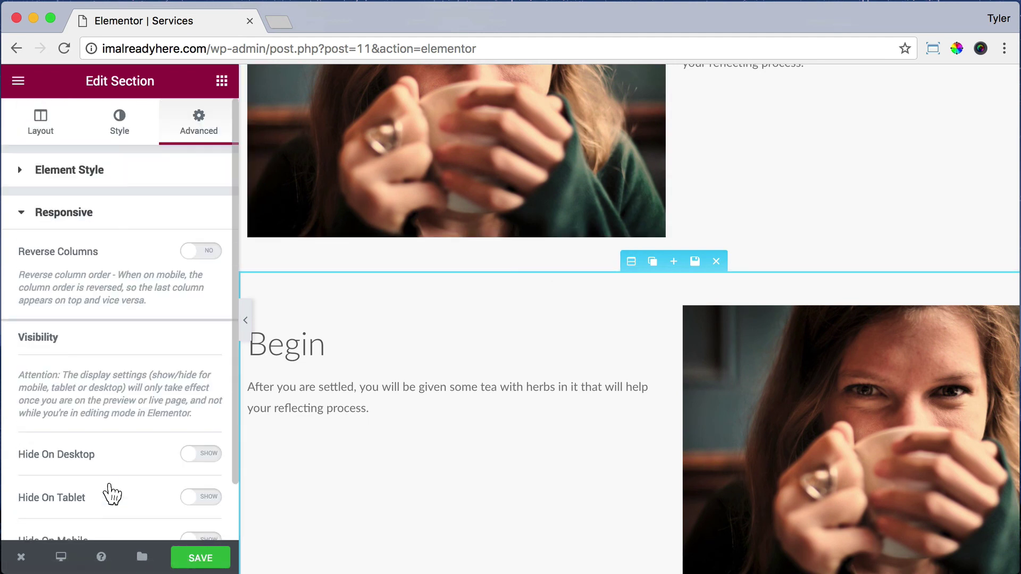
pyautogui.scroll(-2, 189, 393)
pyautogui.click(193, 433)
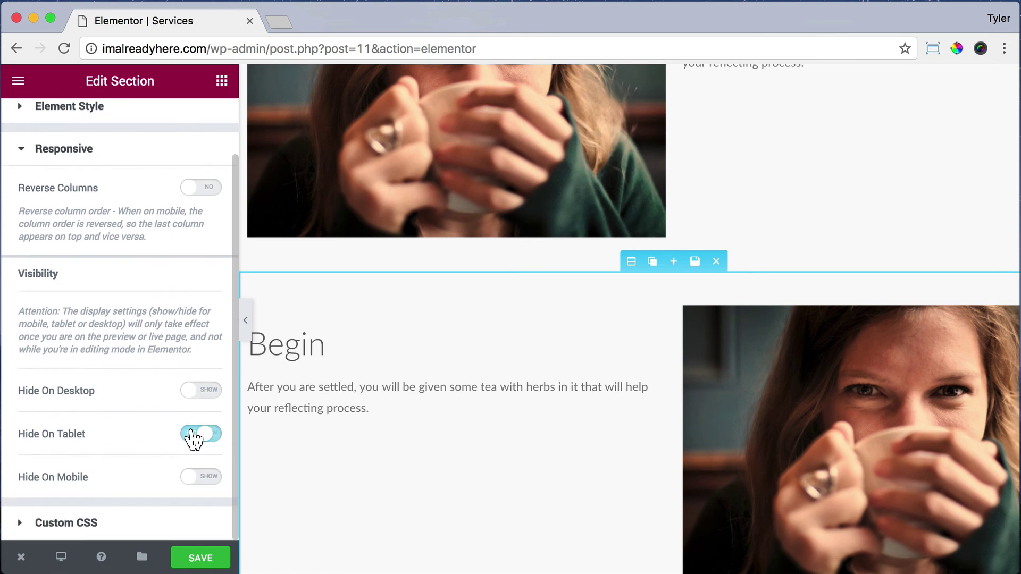
pyautogui.click(192, 394)
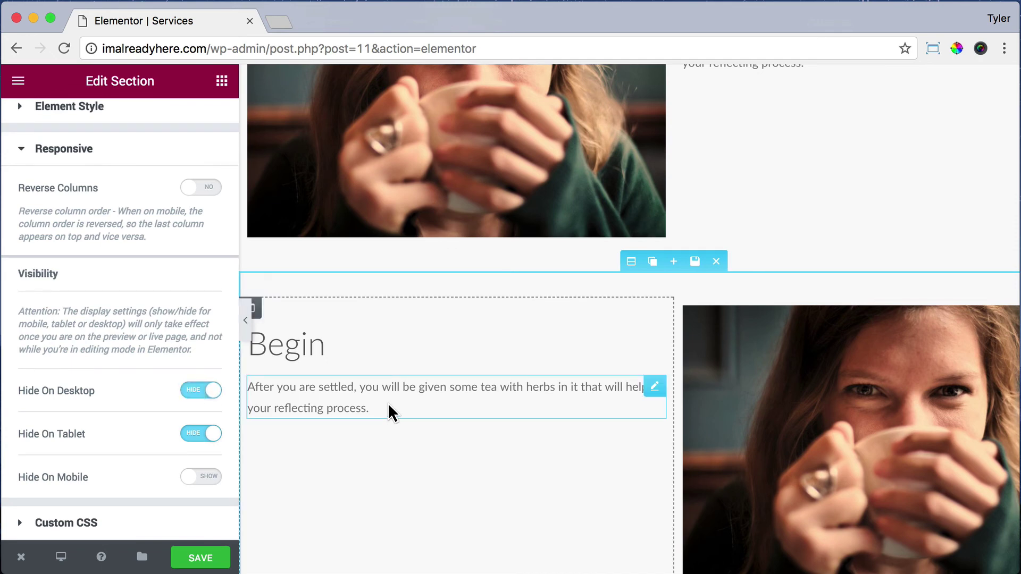
# Step: Turn off Hide On Tablet in the upper Begin section's responsive visibility settings
pyautogui.scroll(5, 388, 403)
pyautogui.click(631, 166)
pyautogui.click(198, 124)
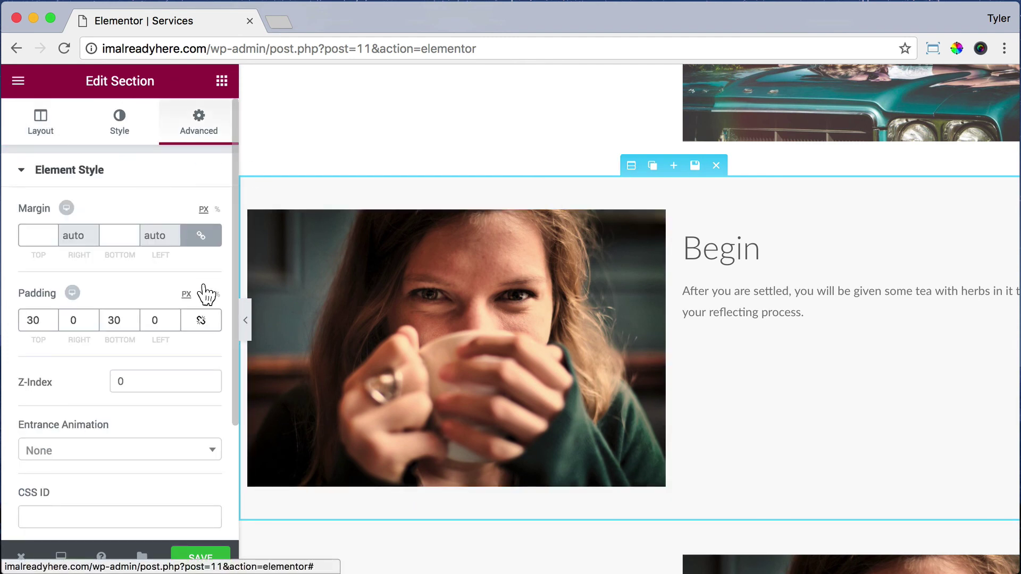
pyautogui.scroll(-3, 205, 295)
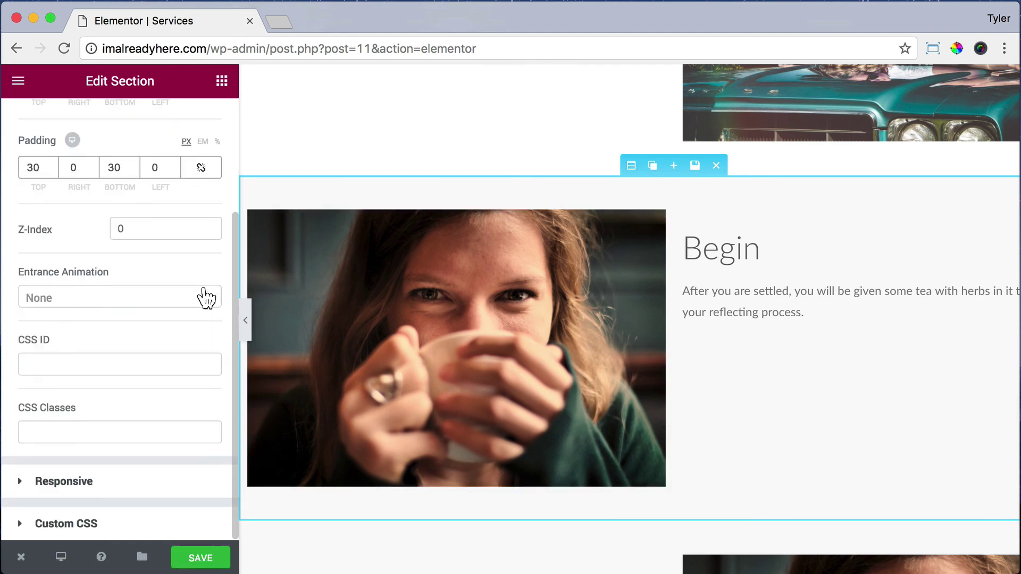
pyautogui.click(146, 489)
pyautogui.scroll(-2, 142, 485)
pyautogui.click(209, 449)
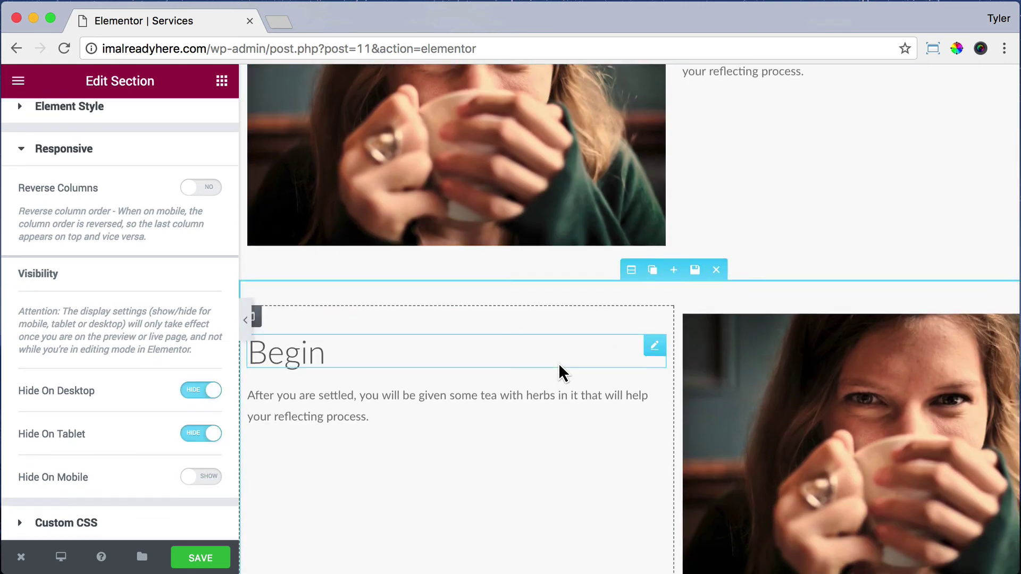
# Step: Hide the upper Enjoy section, the one with the image first, on mobile
pyautogui.scroll(-10, 558, 363)
pyautogui.scroll(-5, 559, 366)
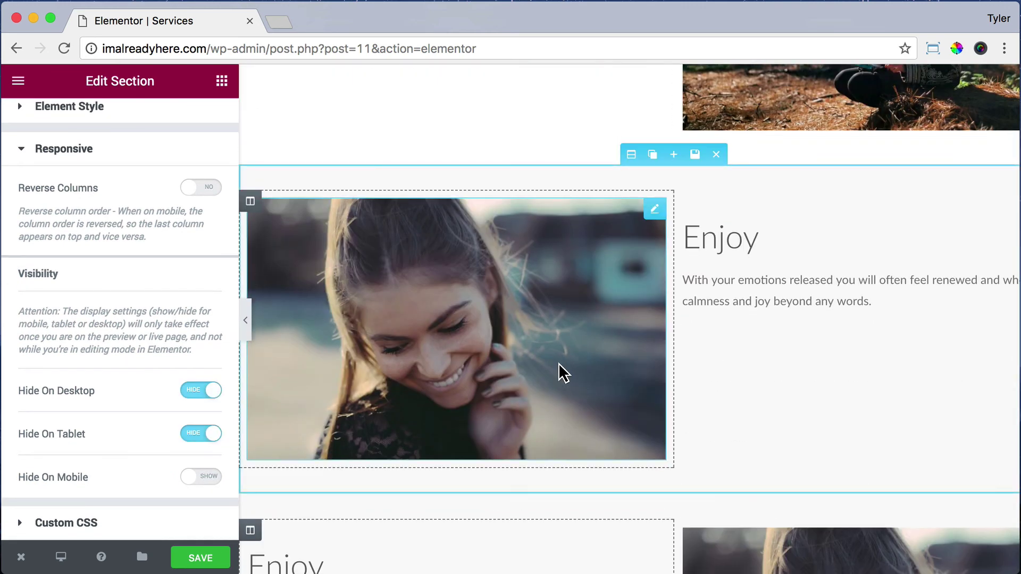
pyautogui.click(631, 155)
pyautogui.click(200, 123)
pyautogui.scroll(-5, 124, 491)
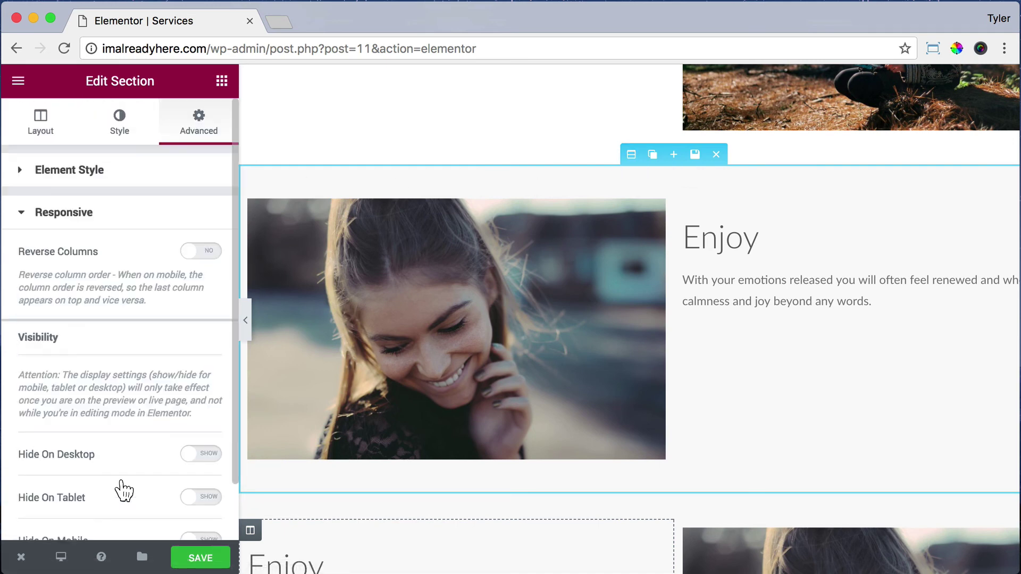
pyautogui.scroll(-2, 181, 364)
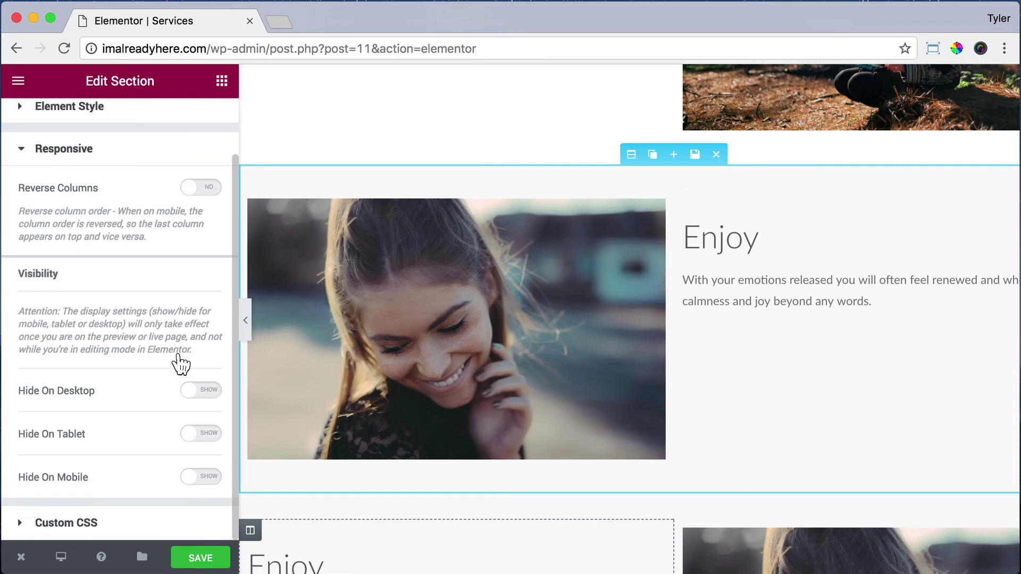
pyautogui.click(201, 477)
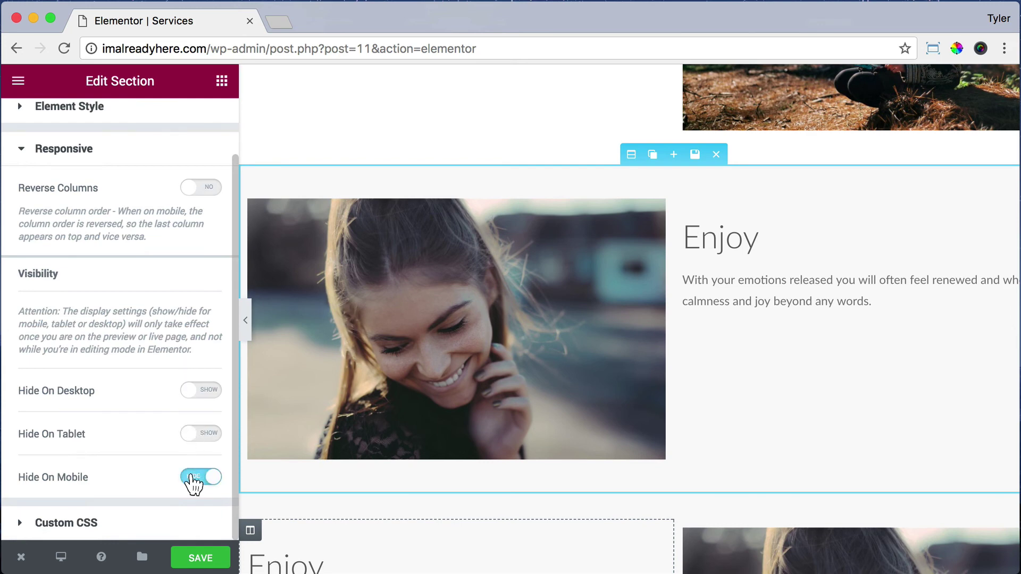
# Step: Hide the lower Enjoy section, the copy with the text first, on tablet and desktop
pyautogui.scroll(-5, 595, 361)
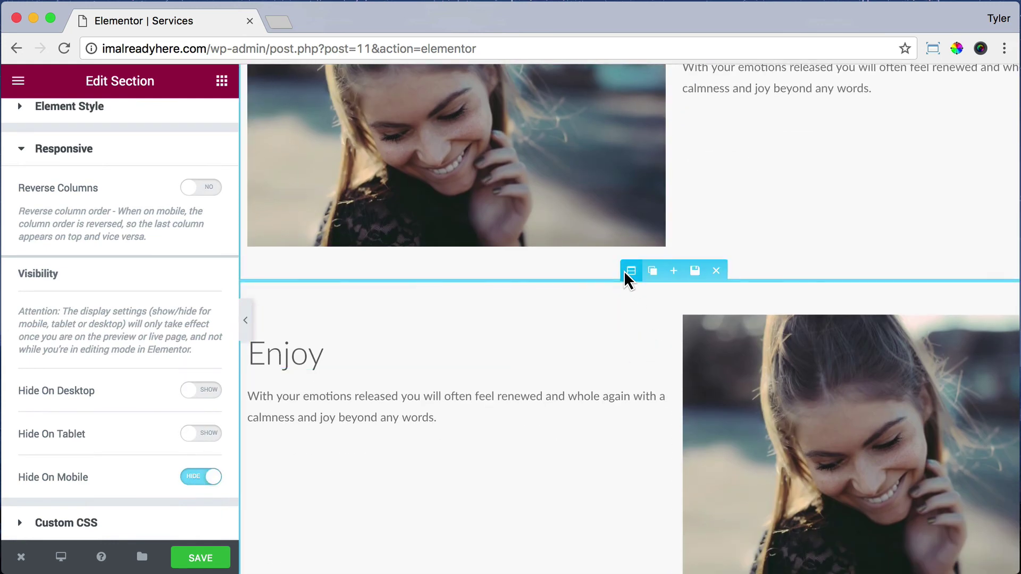
pyautogui.click(630, 271)
pyautogui.click(199, 126)
pyautogui.scroll(-3, 159, 394)
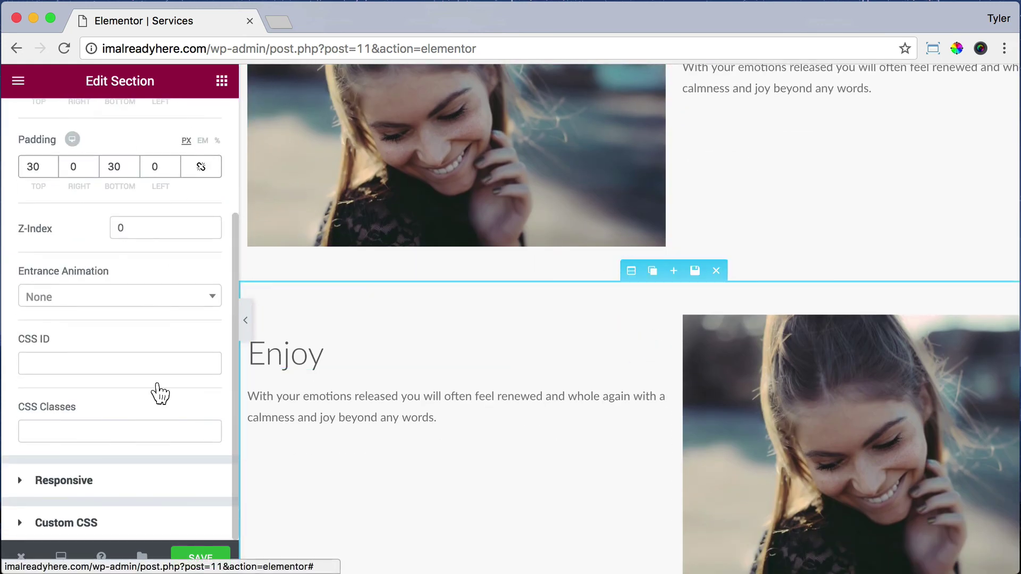
pyautogui.click(141, 480)
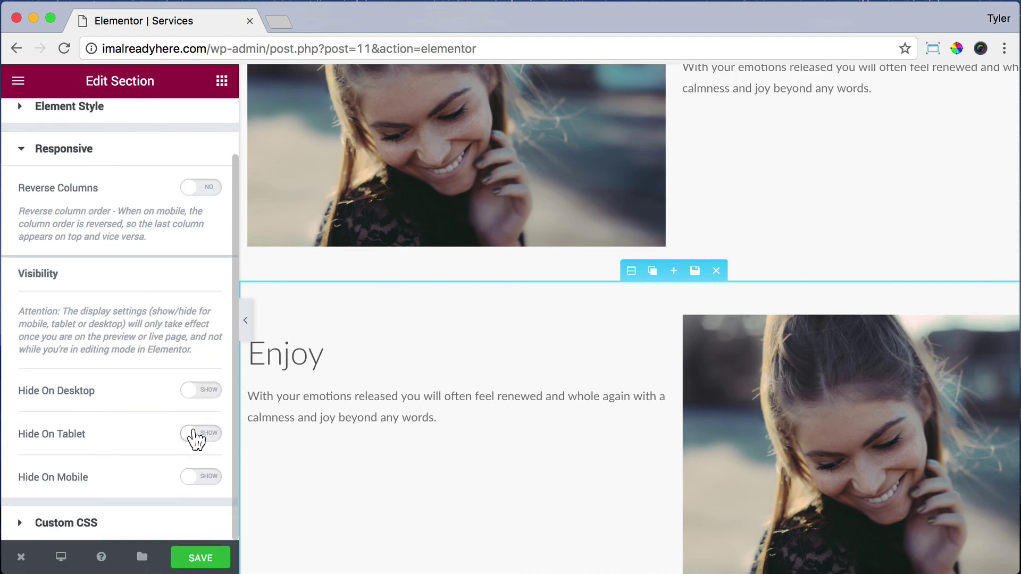
pyautogui.click(201, 433)
pyautogui.click(201, 390)
# Step: Save the page and switch to the live Services page, closing the Elementor editor tab
pyautogui.scroll(-1, 556, 331)
pyautogui.scroll(-10, 556, 330)
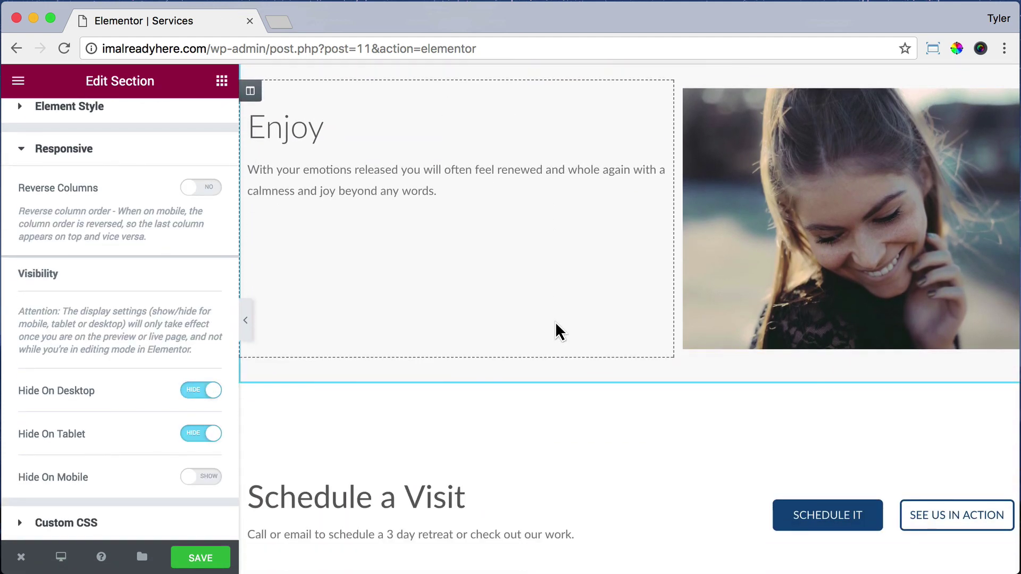
pyautogui.click(208, 558)
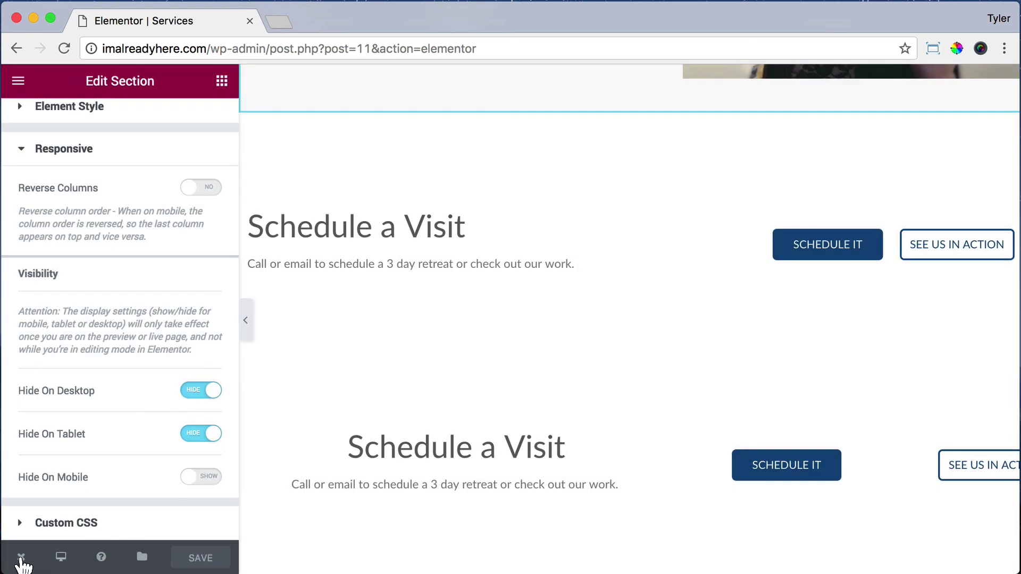
pyautogui.moveTo(21, 557)
pyautogui.click(118, 481)
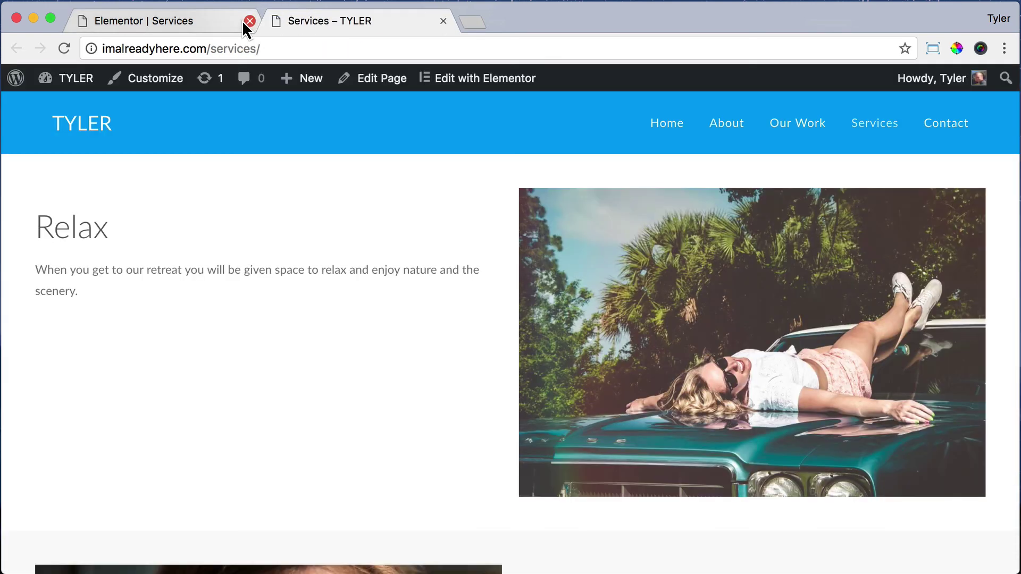
pyautogui.click(249, 20)
# Step: Check the live Services page at desktop width for duplicated Begin and Enjoy sections
pyautogui.scroll(-10, 692, 198)
pyautogui.scroll(-10, 692, 199)
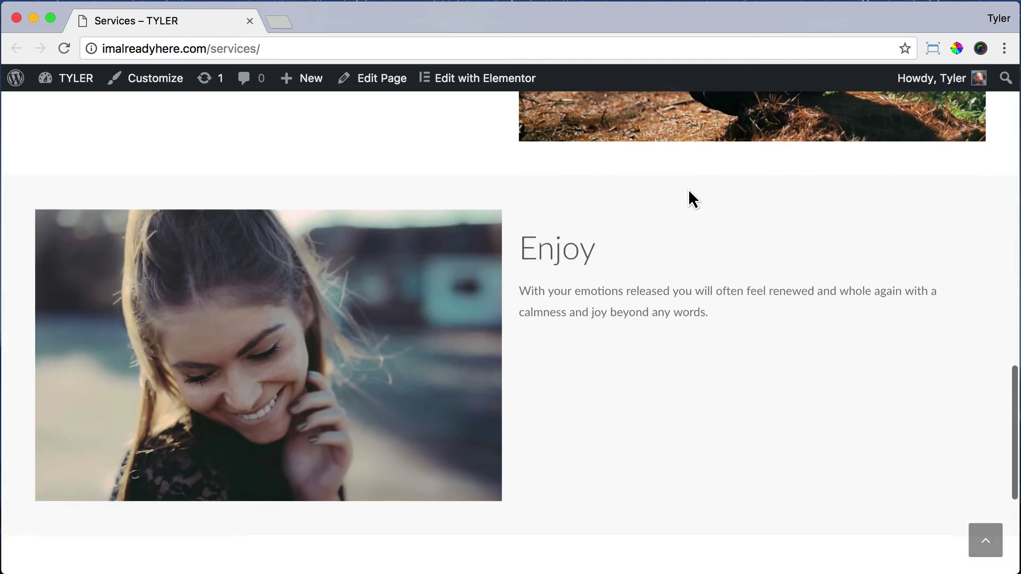
pyautogui.scroll(20, 689, 189)
# Step: Narrow the browser window to 400 pixels and check the order of headings, text and images down to Schedule a Visit
pyautogui.moveTo(1020, 302); pyautogui.dragTo(310, 317)
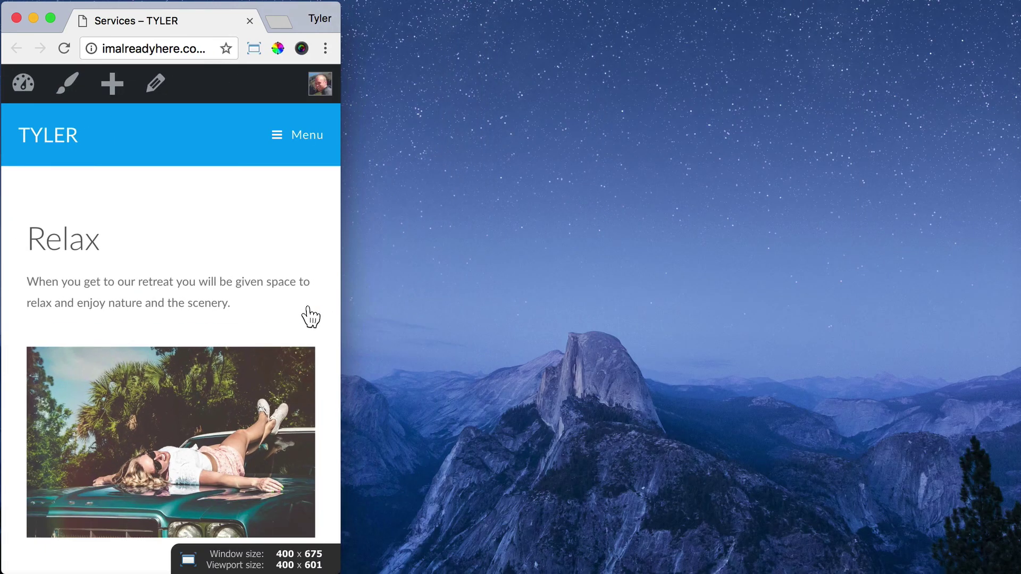
pyautogui.scroll(-5, 288, 240)
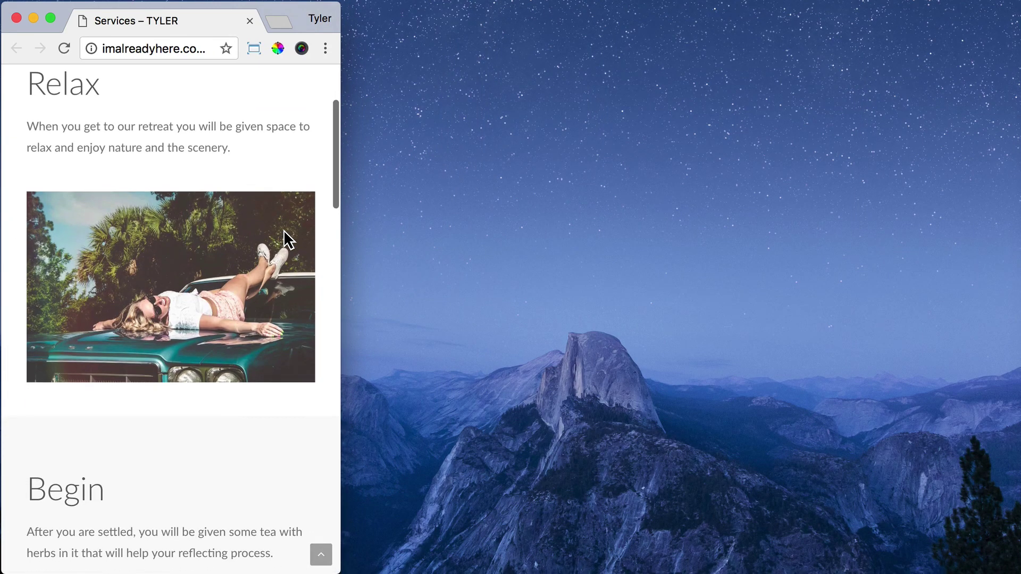
pyautogui.scroll(-5, 284, 233)
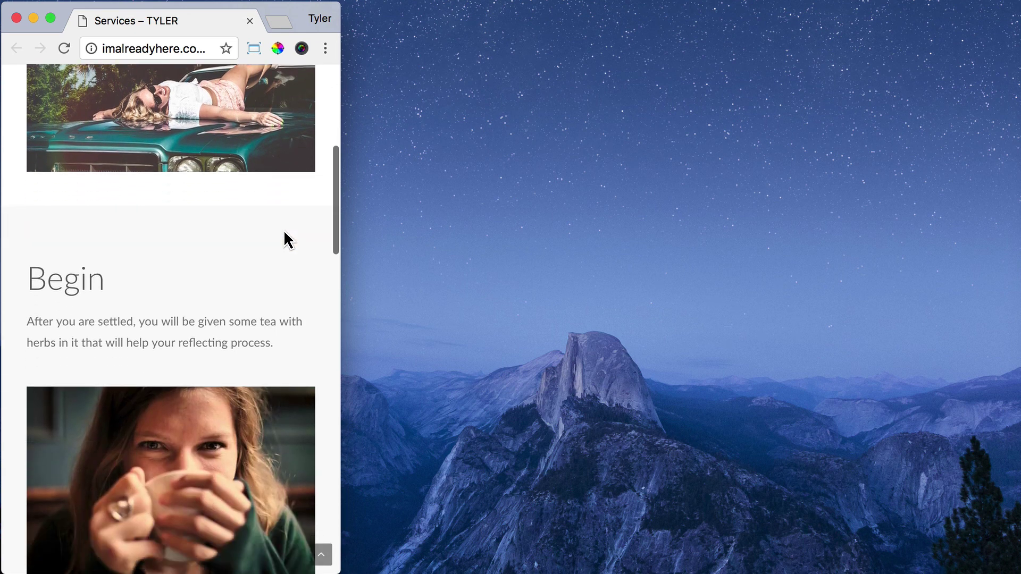
pyautogui.scroll(-1, 284, 237)
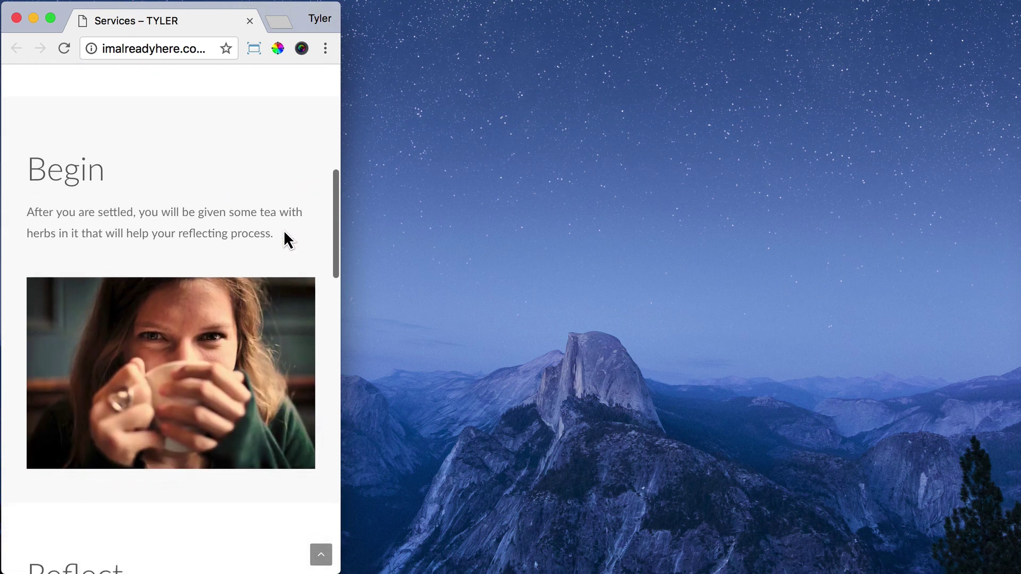
pyautogui.scroll(-10, 284, 237)
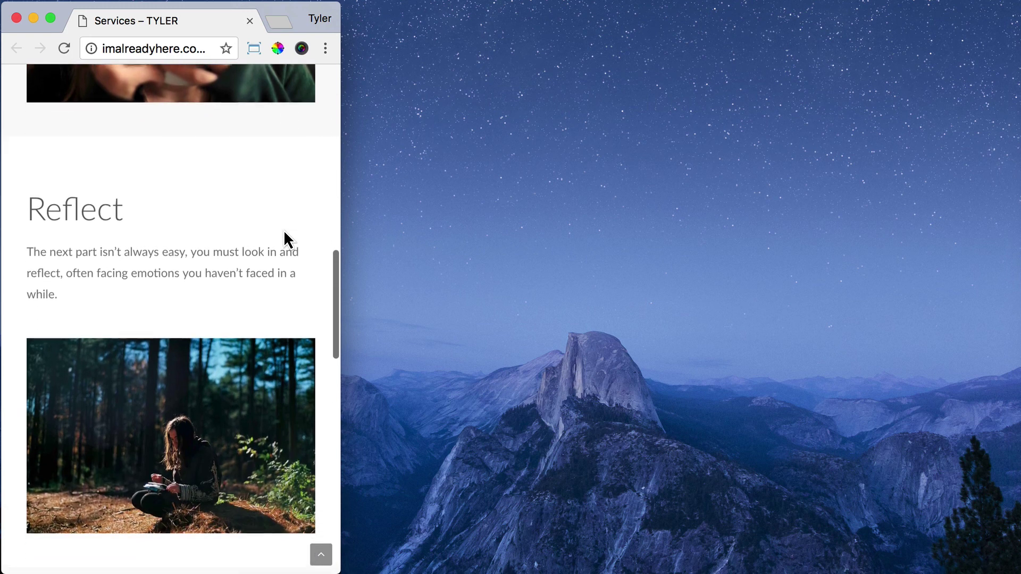
pyautogui.scroll(-8, 284, 238)
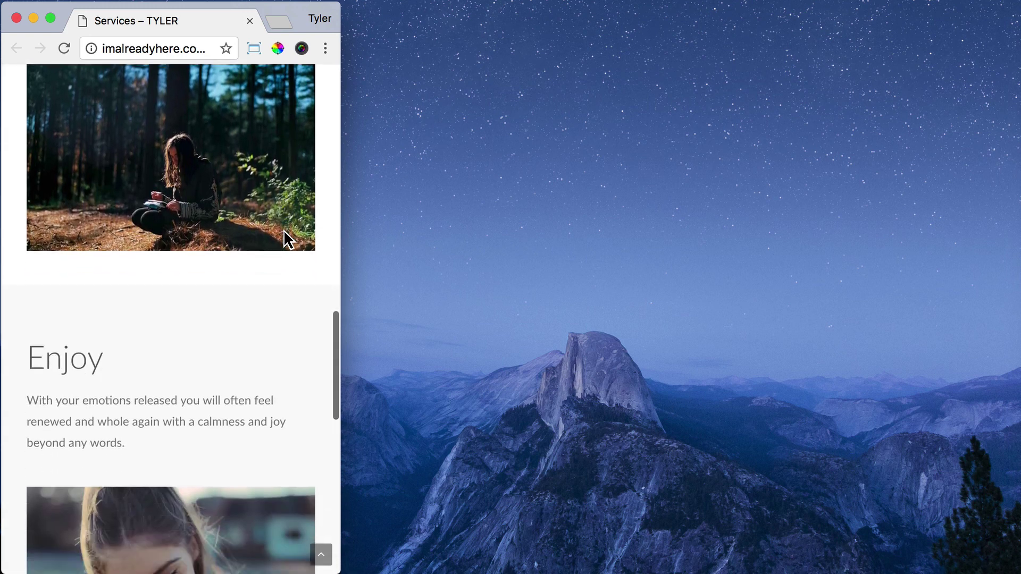
pyautogui.scroll(-10, 288, 240)
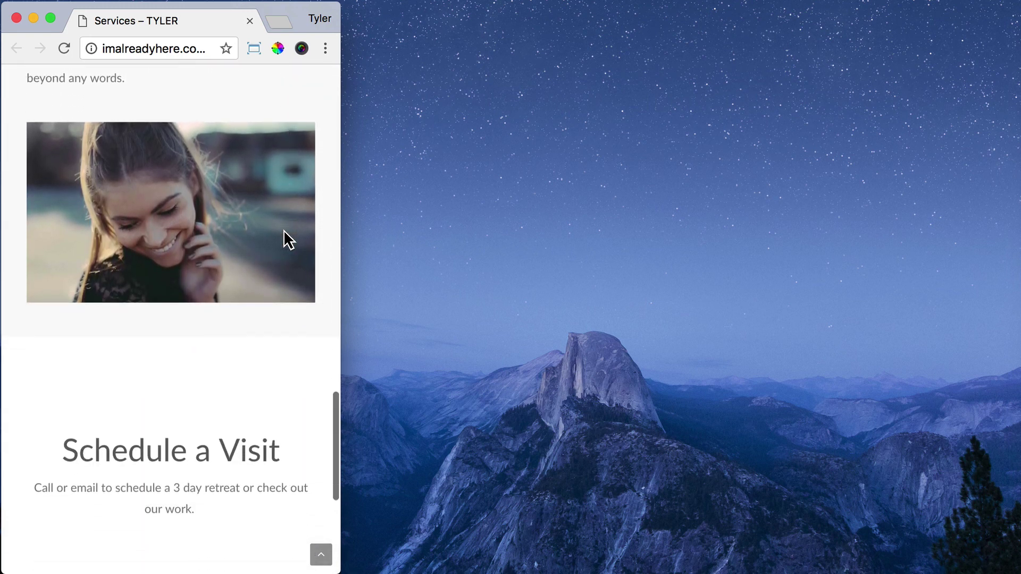
pyautogui.scroll(-3, 285, 234)
pyautogui.scroll(-3, 285, 234)
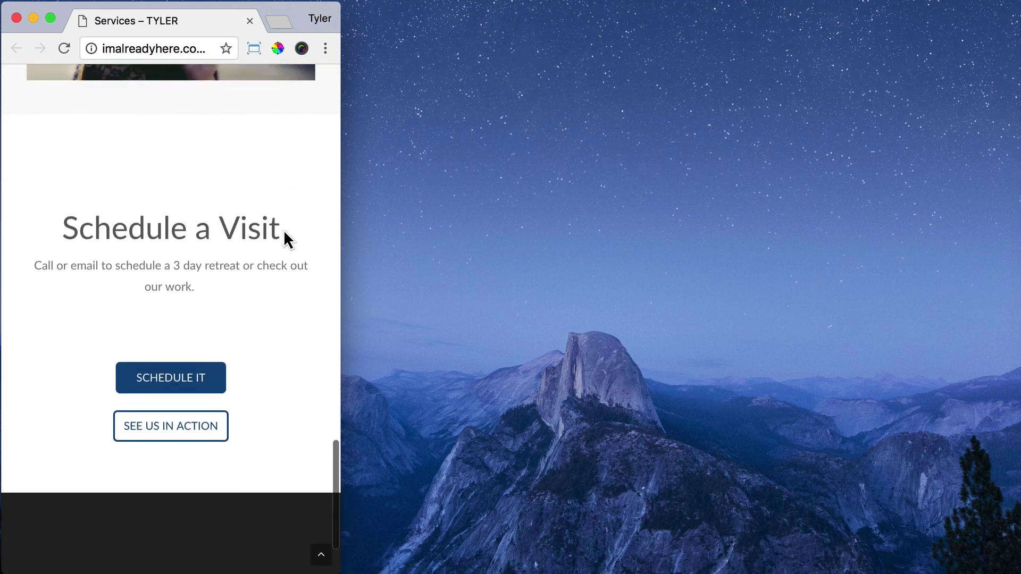
pyautogui.scroll(-3, 284, 236)
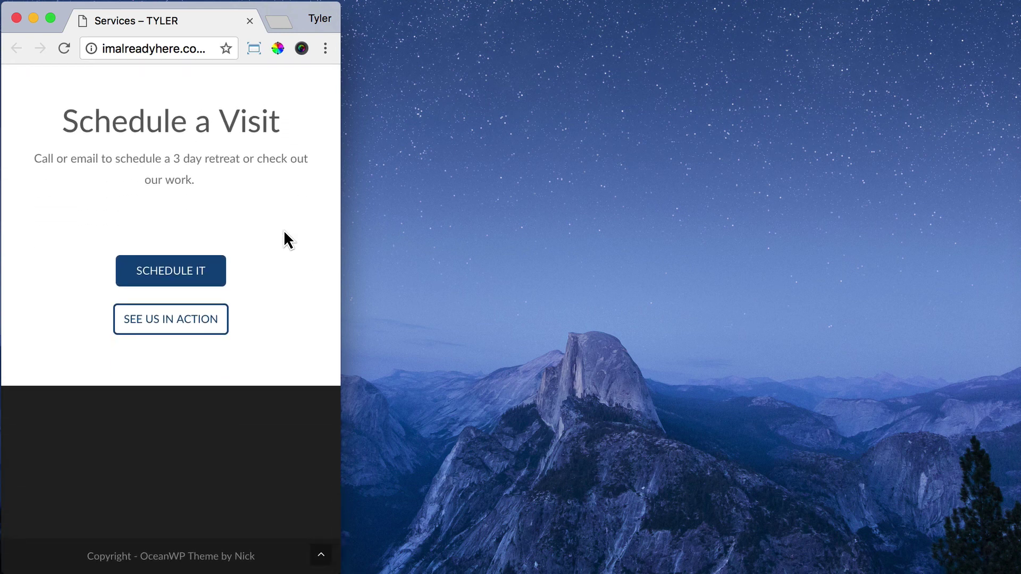
pyautogui.click(318, 556)
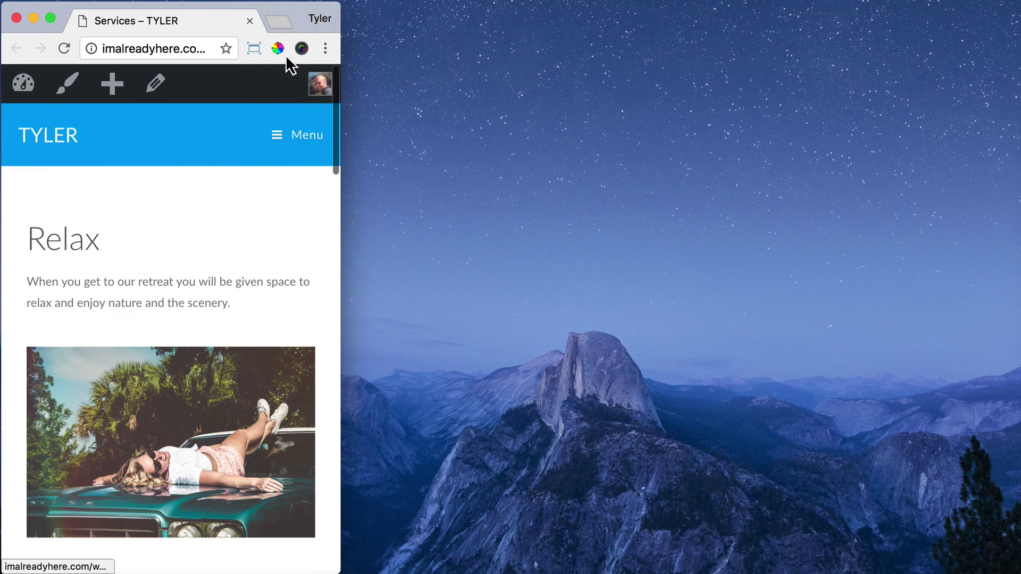
# Step: Restore the browser window to desktop width and test the Schedule It link in the Schedule a Visit section
pyautogui.click(254, 49)
pyautogui.click(198, 132)
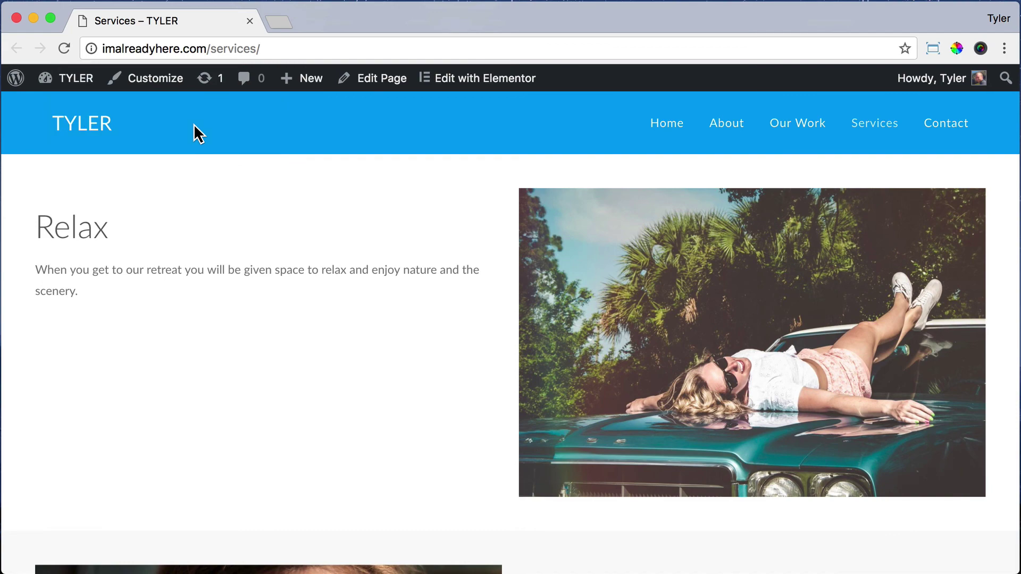
pyautogui.scroll(-12, 199, 133)
pyautogui.scroll(-10, 194, 126)
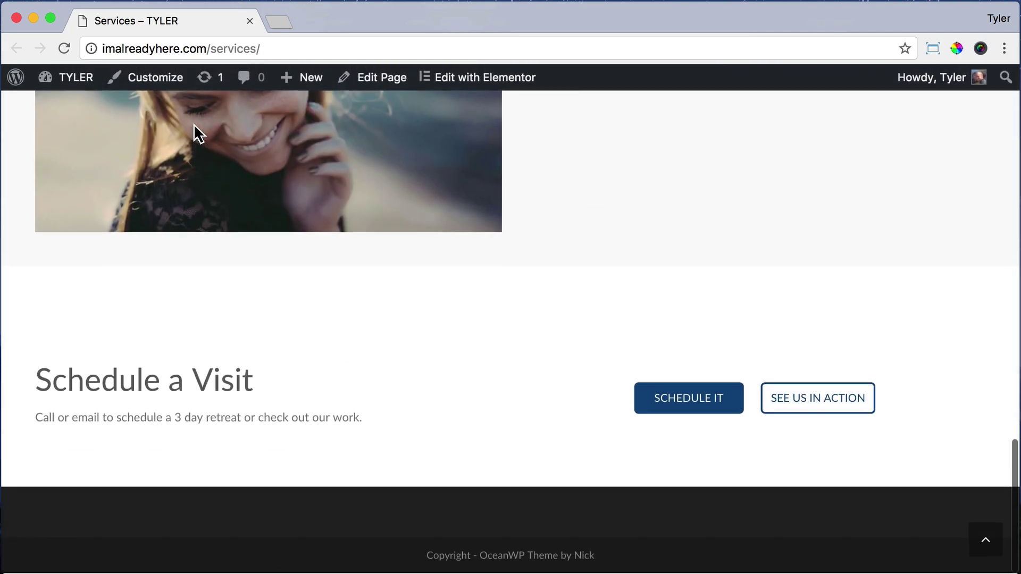
pyautogui.click(671, 414)
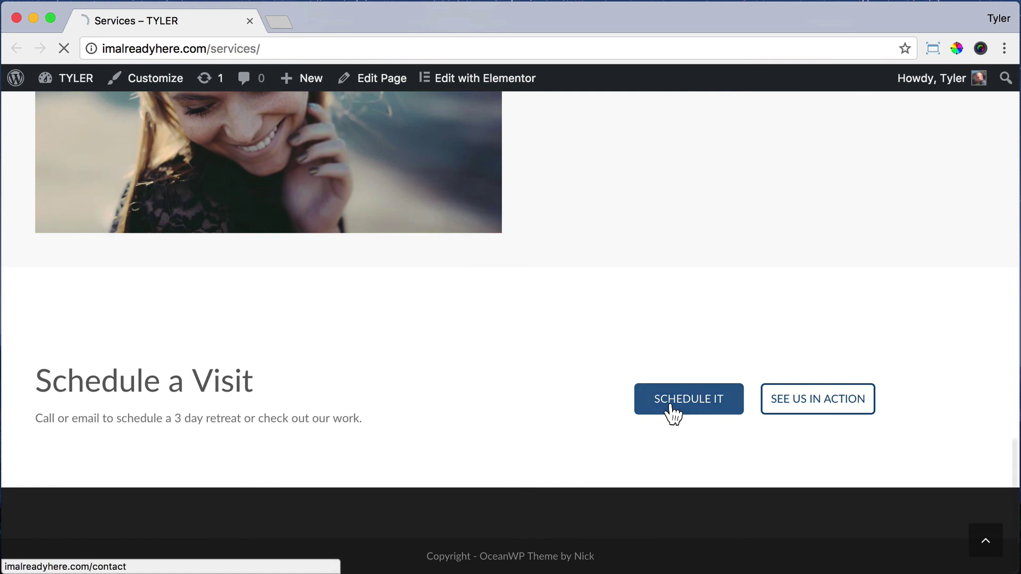